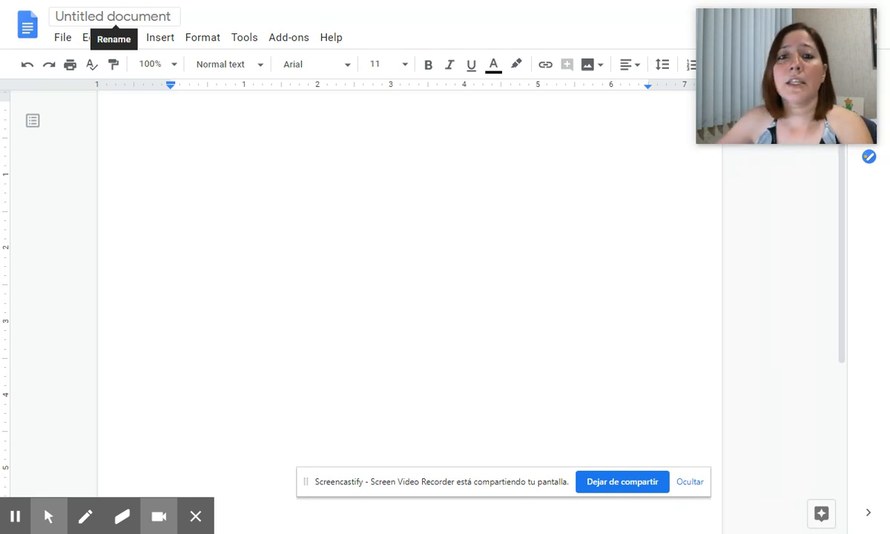
Rename the untitled document as National Cereal Day.
left_click(135, 16)
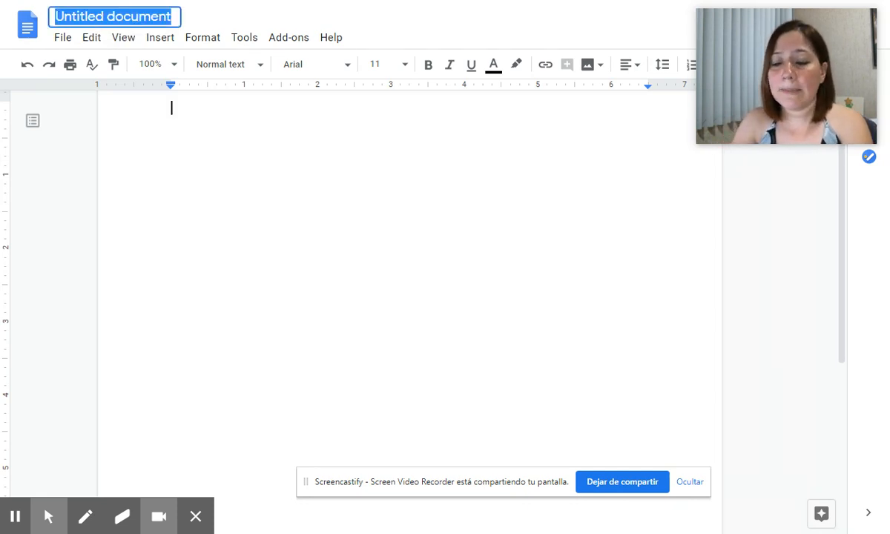
type("Natioc")
type("al Cereal Day")
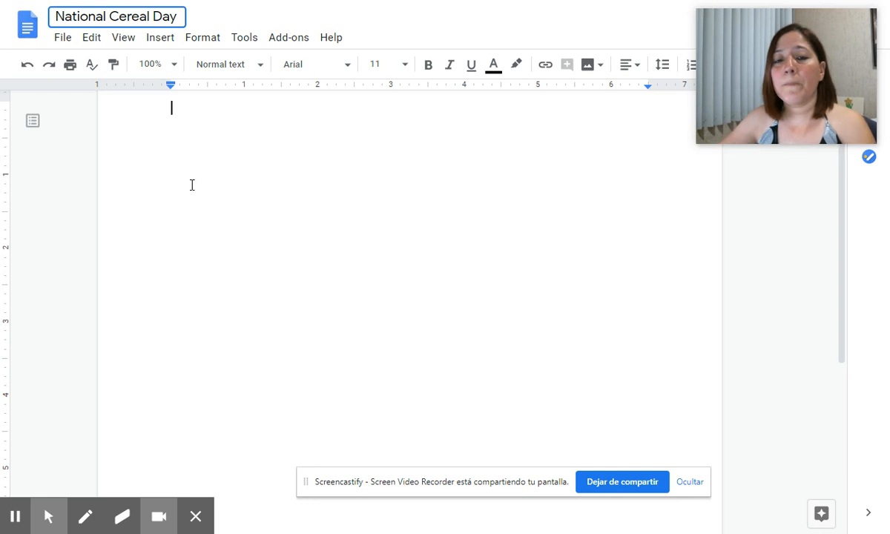
key("Return")
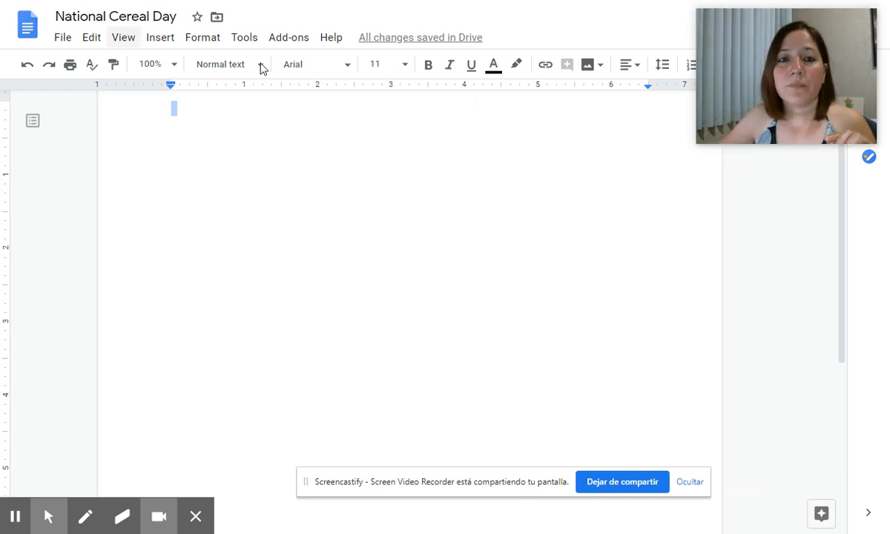
left_click_drag(817, 45, 849, 392)
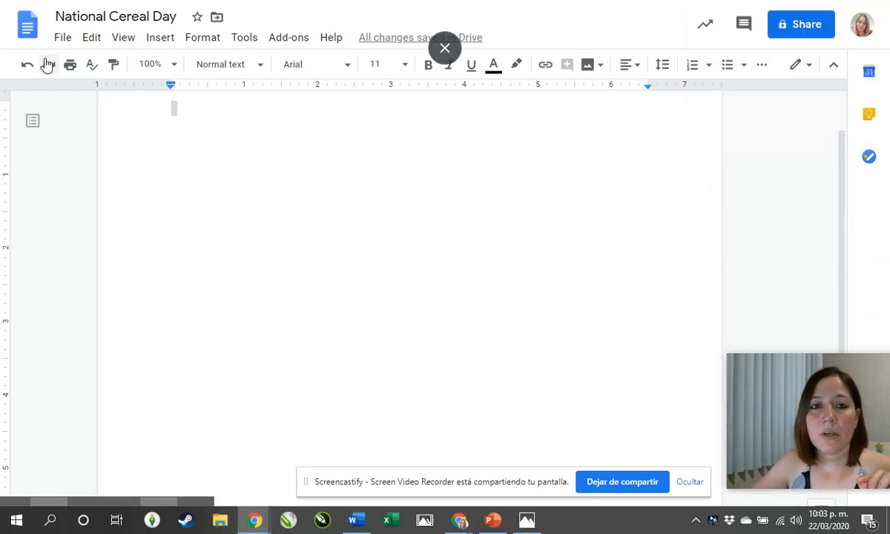
Choose a custom light tan page color, #d7bd9e, in the document's page setup.
left_click(60, 41)
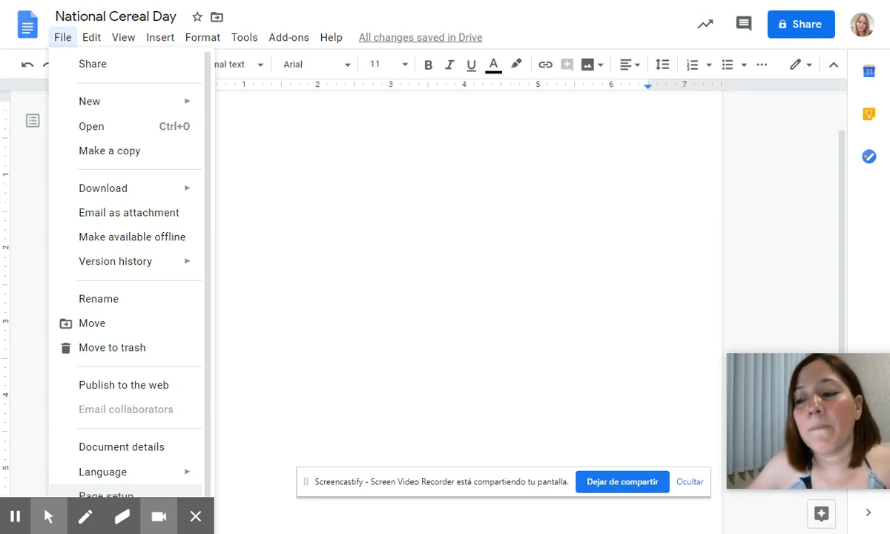
left_click(111, 493)
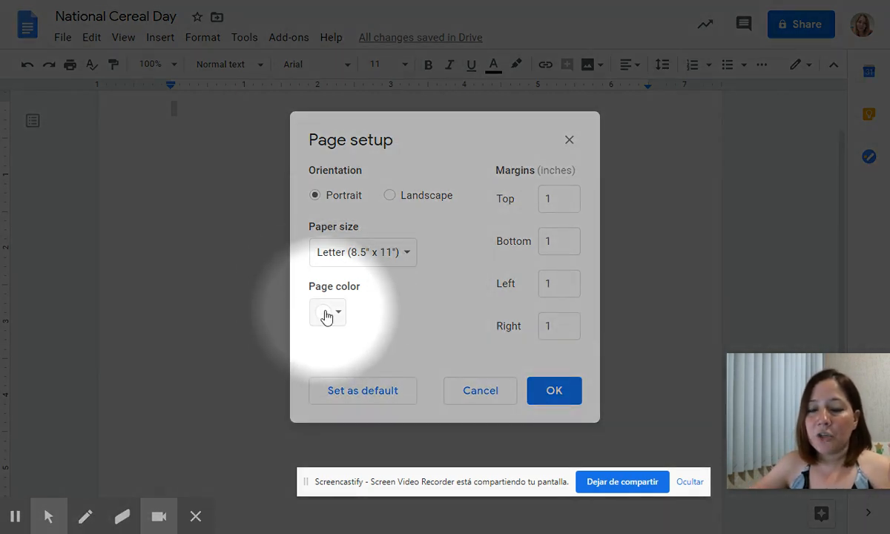
left_click(327, 315)
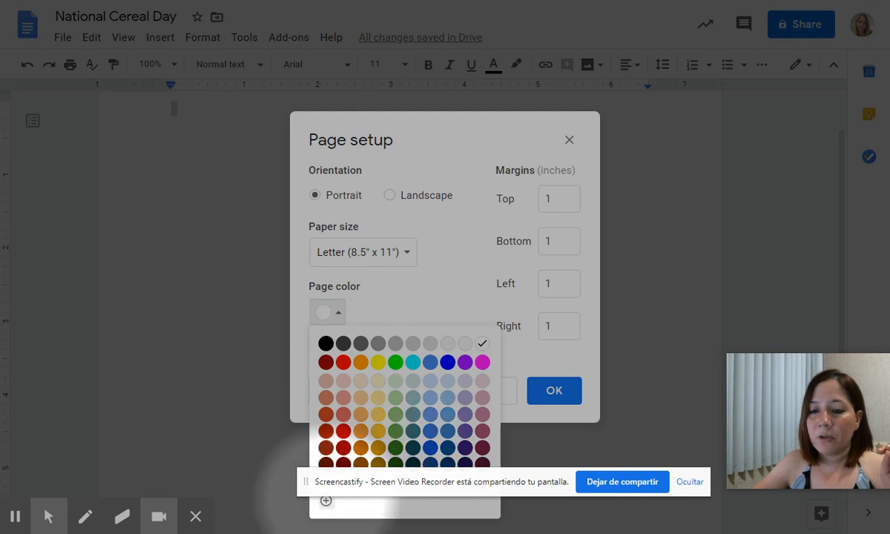
left_click(327, 503)
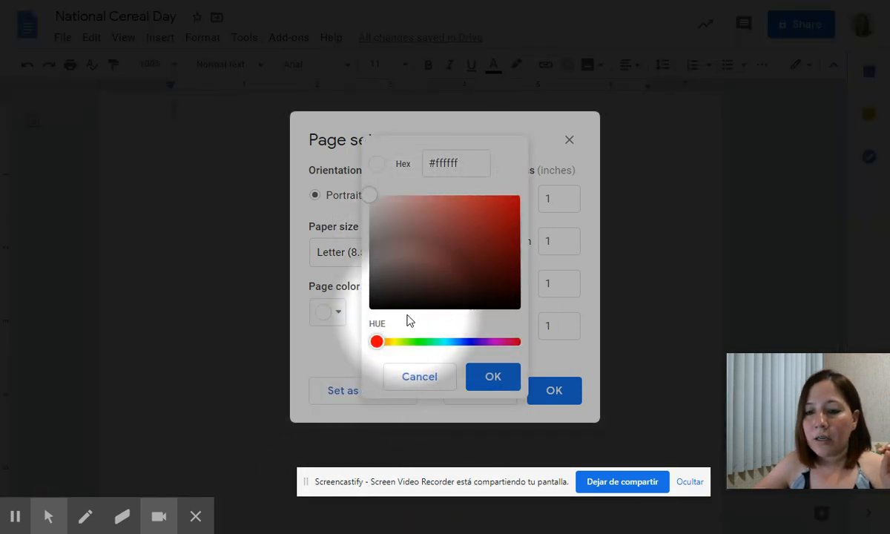
left_click(393, 345)
left_click(418, 205)
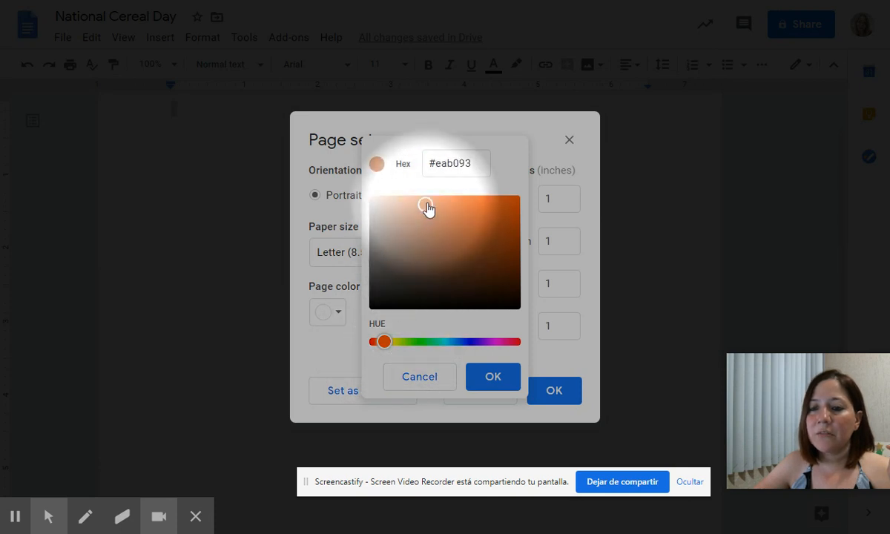
left_click(411, 201)
left_click(410, 214)
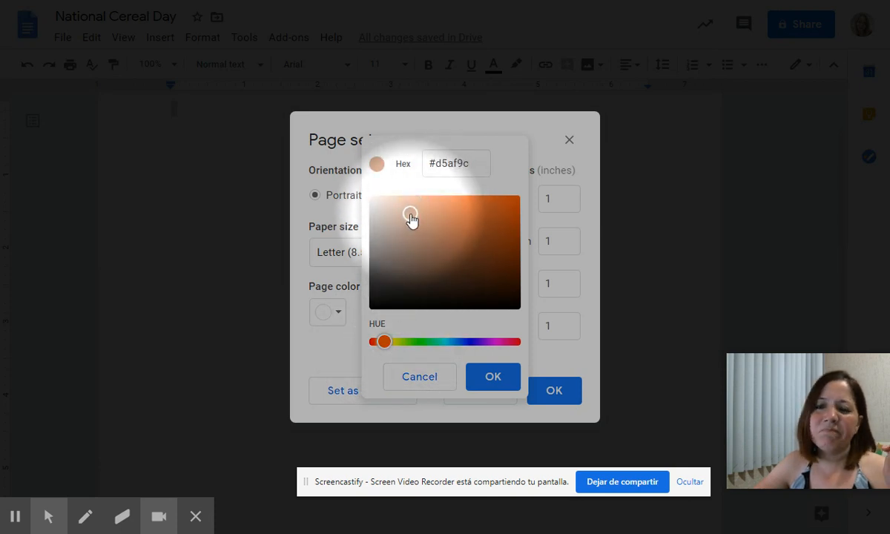
left_click(388, 342)
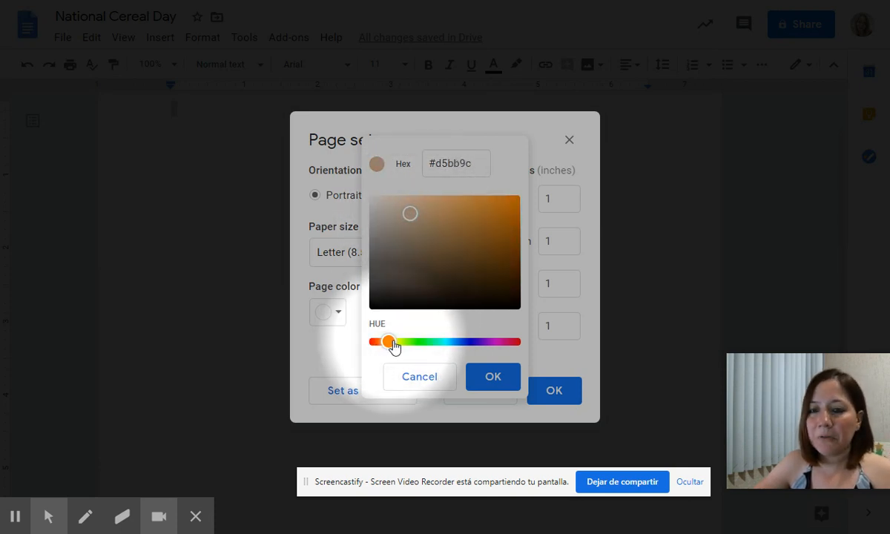
left_click(410, 215)
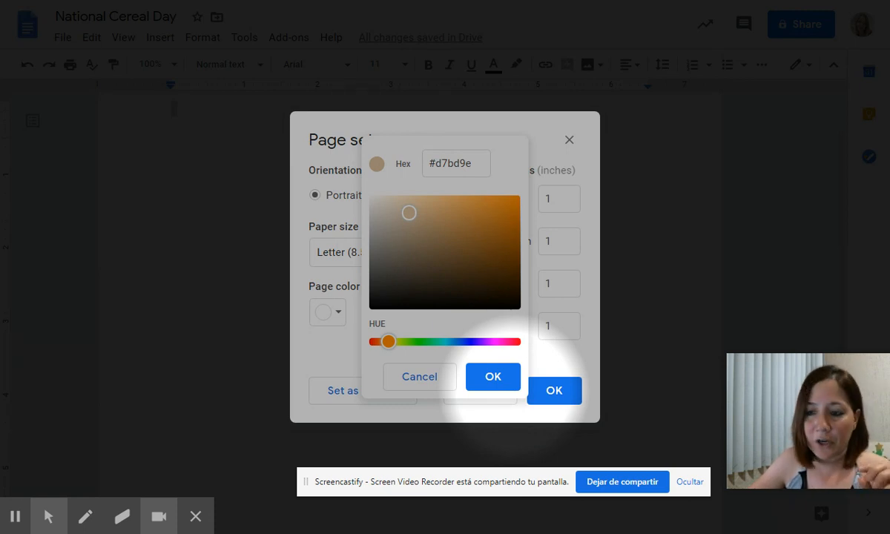
left_click(507, 385)
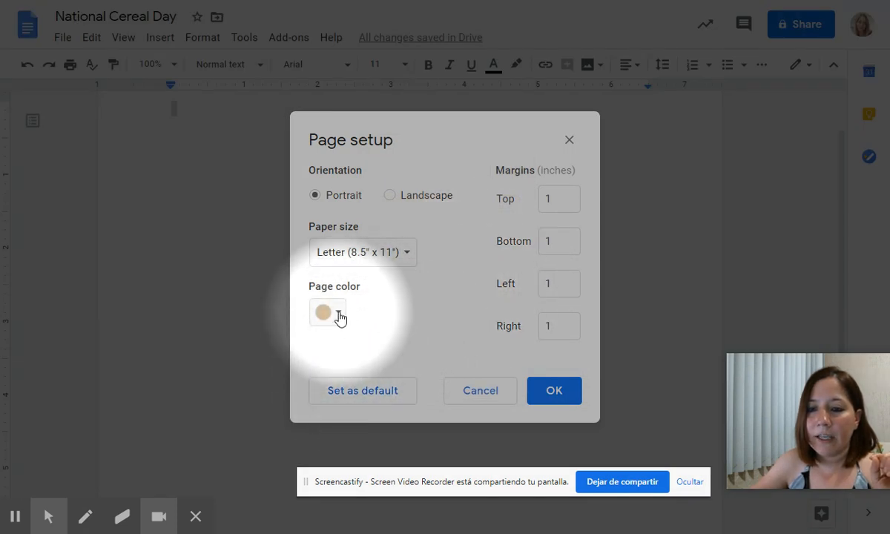
Set the top, bottom, left and right page margins to 0.6 inches and apply the page setup.
left_click(546, 199)
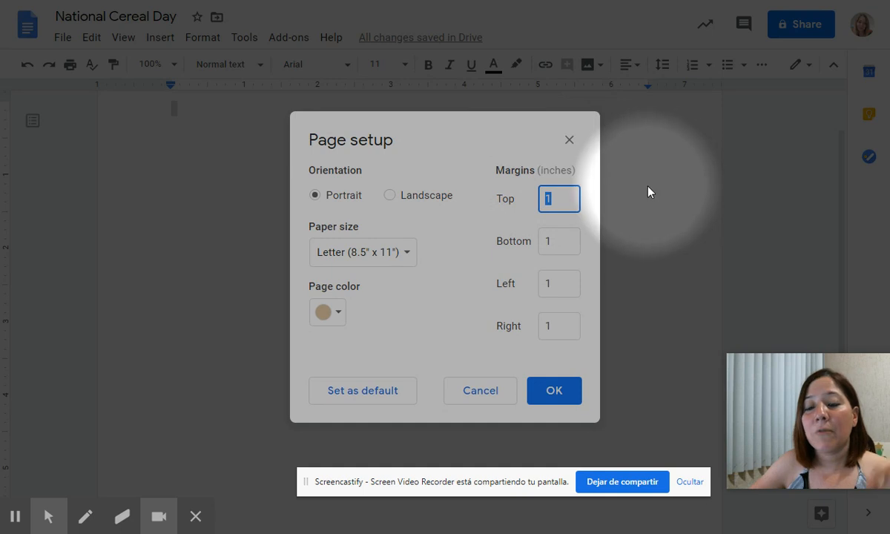
type("1.5")
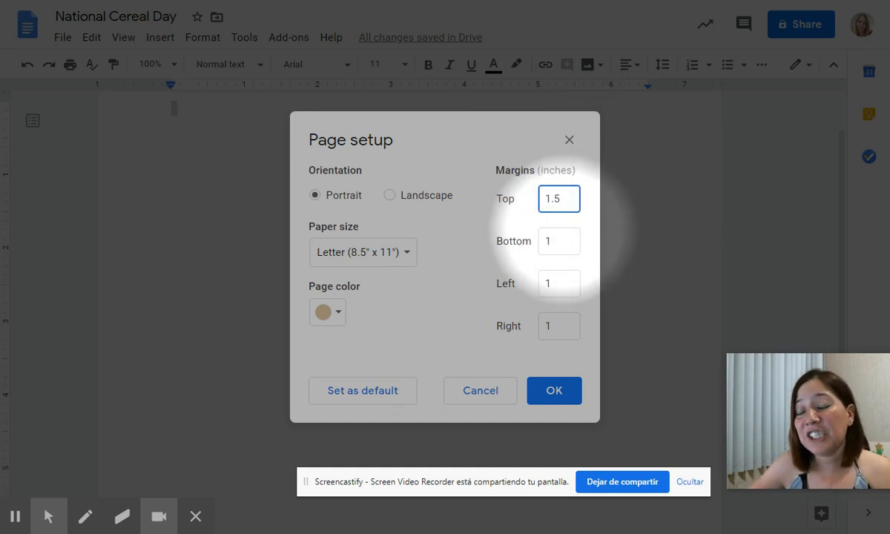
type("0.")
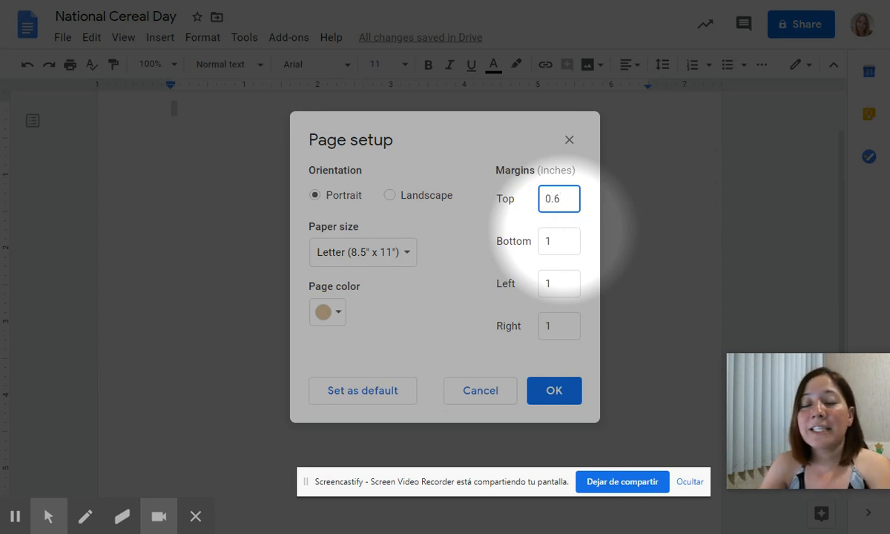
type("6")
left_click(569, 242)
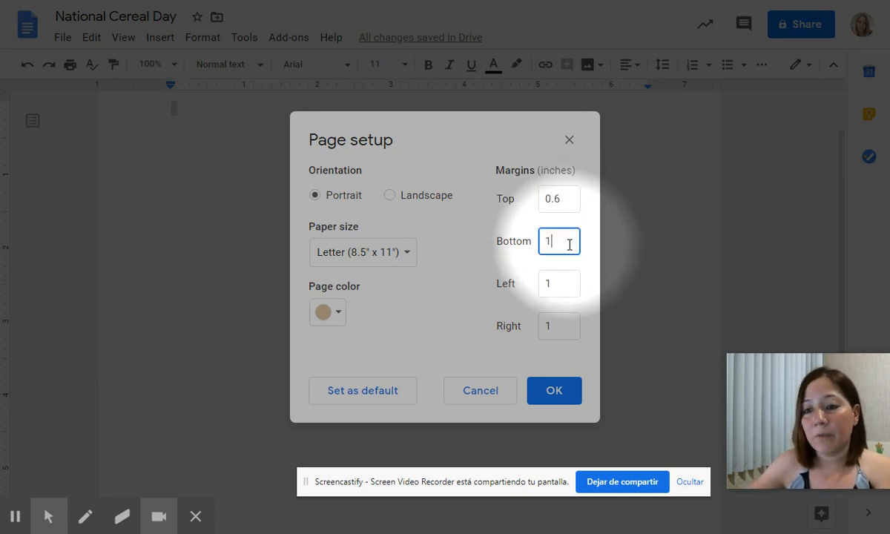
type("0.6")
key("Tab")
type("0.6")
key("Tab")
type("0.6")
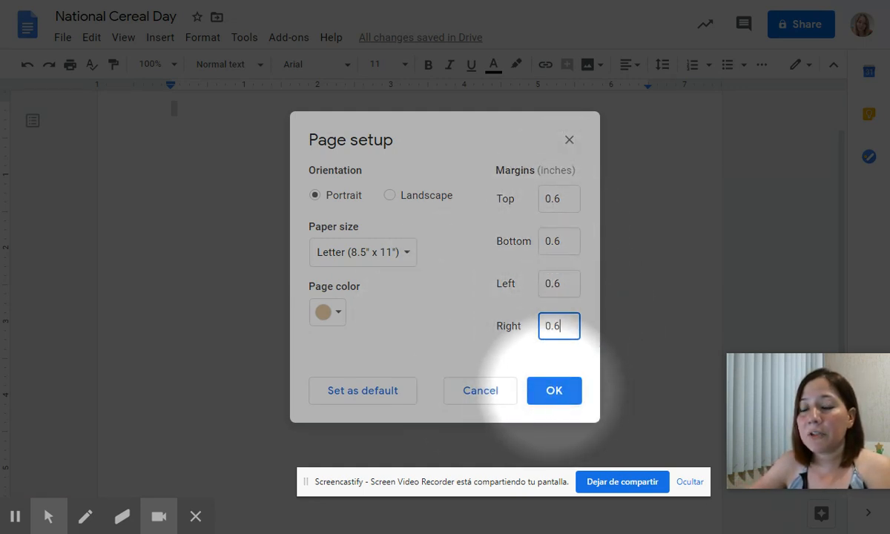
left_click(553, 393)
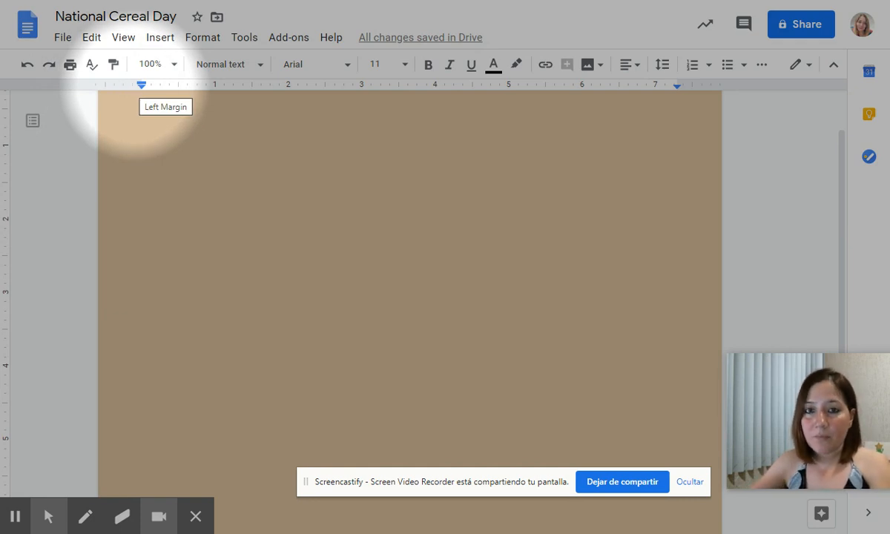
Add two blank lines at the top of the page and return the cursor to the first line.
scroll(297, 169, "up", 1)
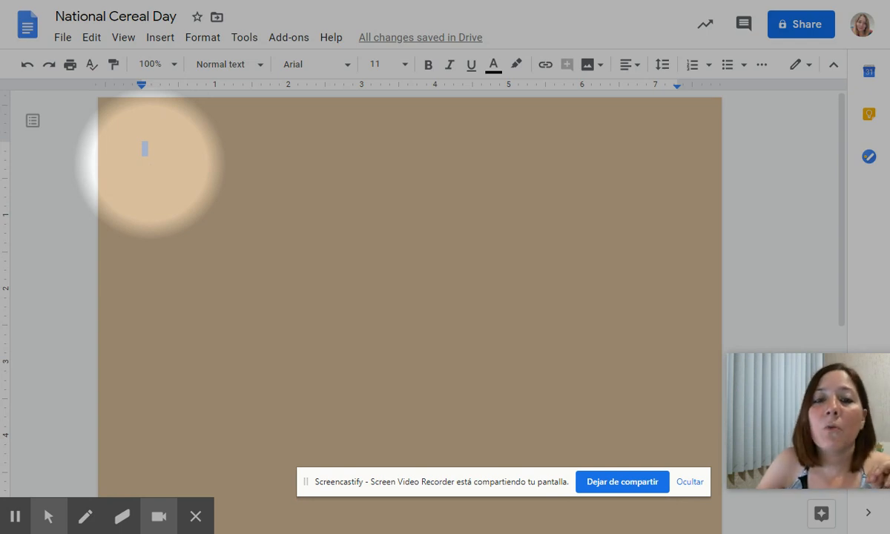
key("Return")
key("Return")
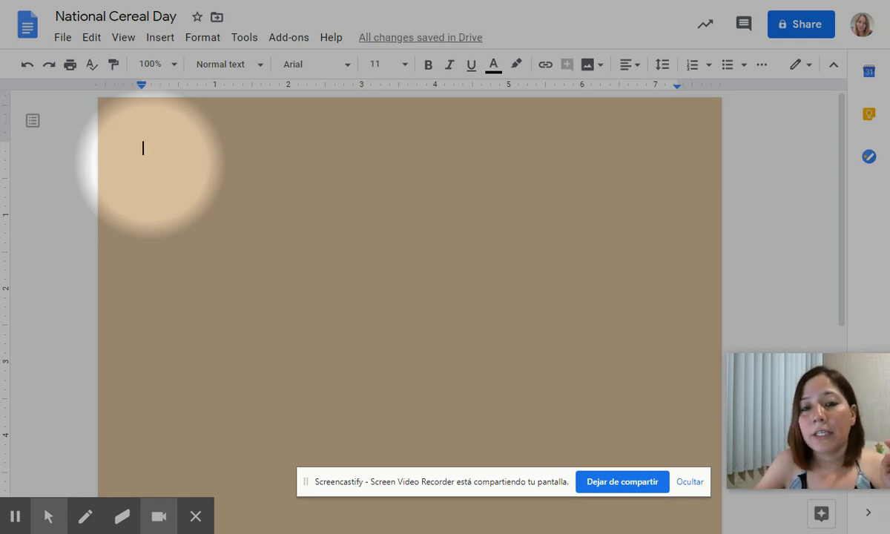
key("Up")
key("Up")
key("Down")
key("Down")
key("Down")
key("Up")
key("Up")
key("Up")
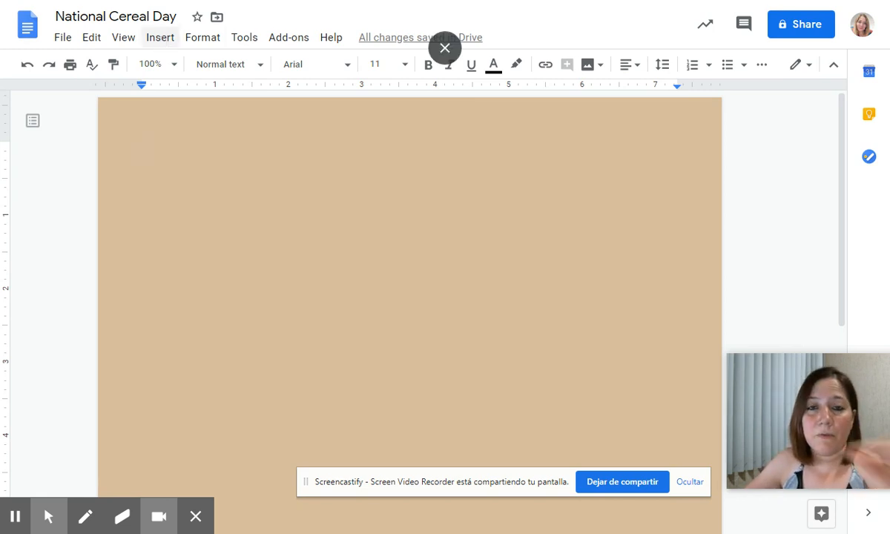
Insert a new drawing and draw a Flowchart: Document shape across the canvas's upper edge, about 7.3 by 1.3 inches.
left_click(160, 39)
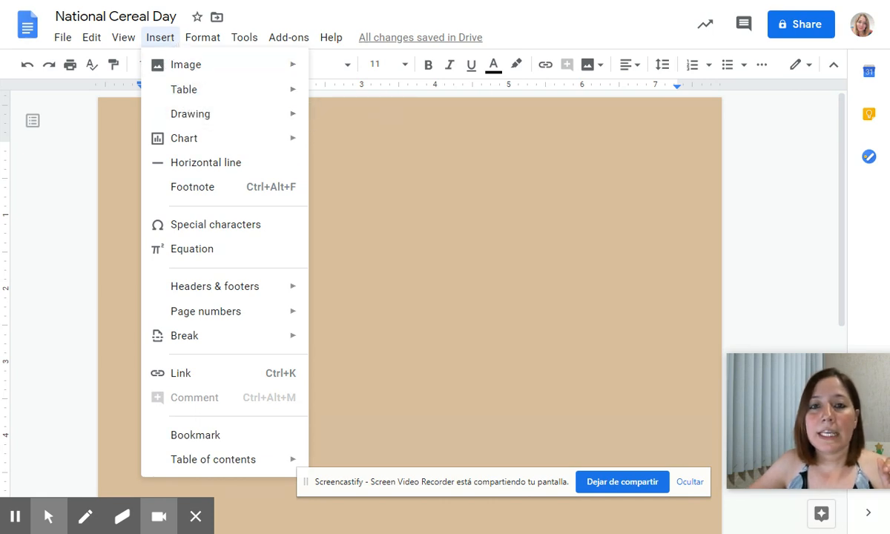
mouse_move(194, 119)
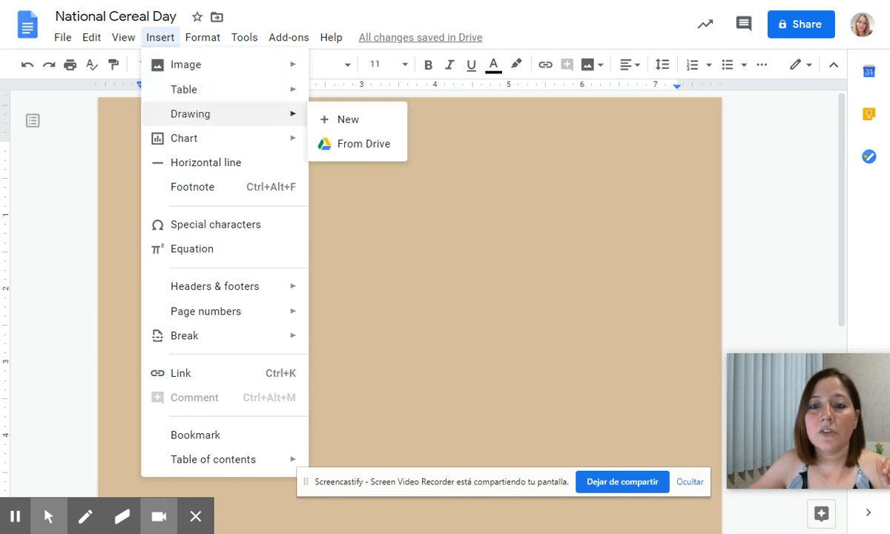
left_click(343, 126)
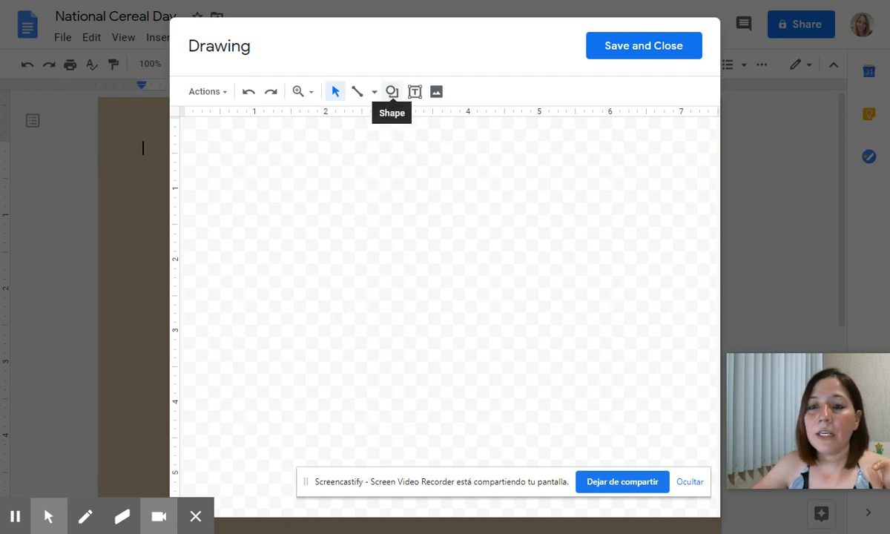
left_click(392, 92)
mouse_move(420, 117)
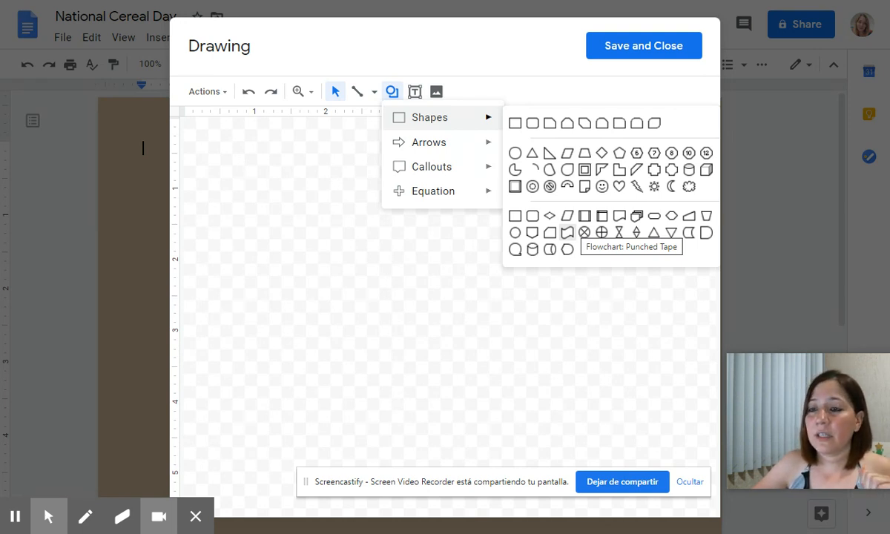
left_click(585, 215)
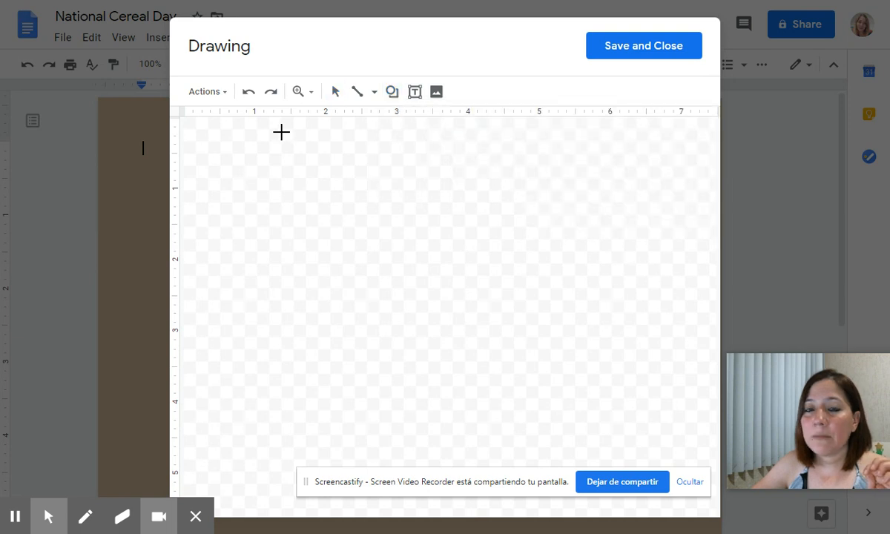
left_click_drag(189, 125, 705, 221)
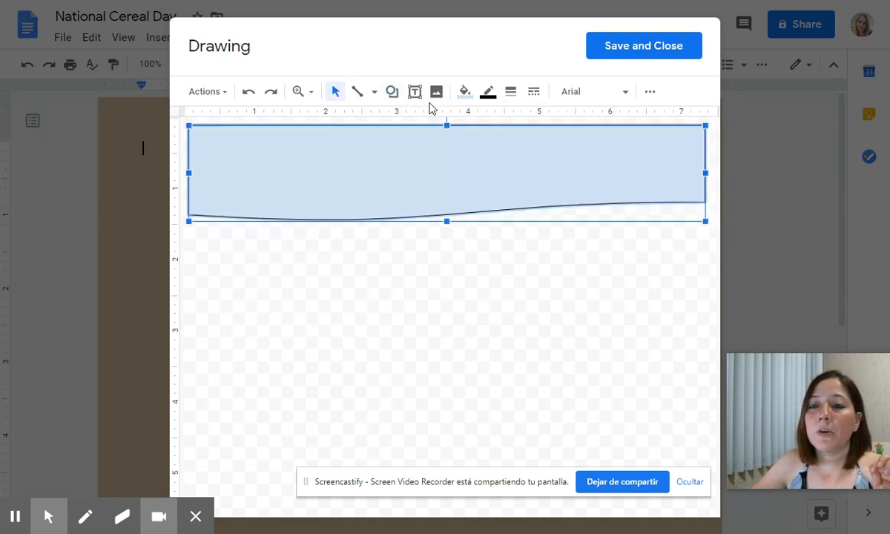
Fill the wavy banner shape with dark brown and make its border transparent.
left_click(465, 92)
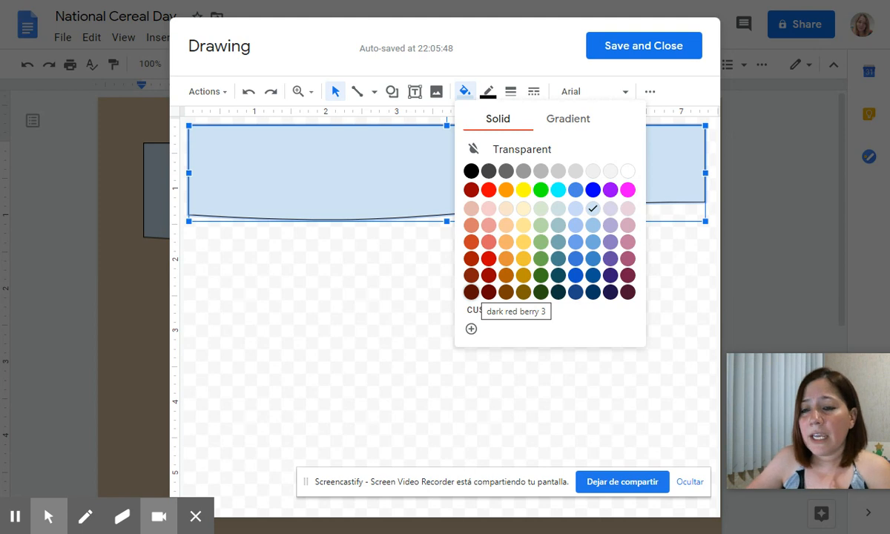
left_click(508, 292)
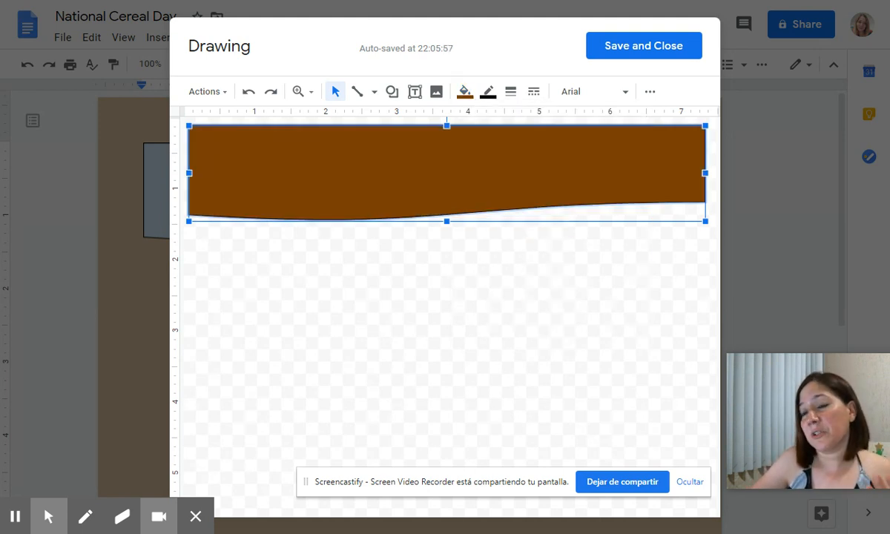
left_click(488, 91)
left_click(522, 122)
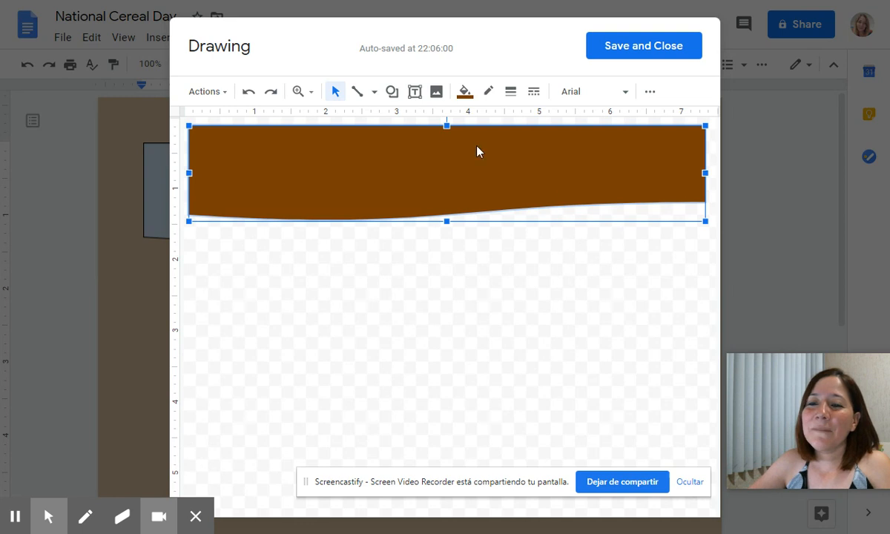
left_click(471, 232)
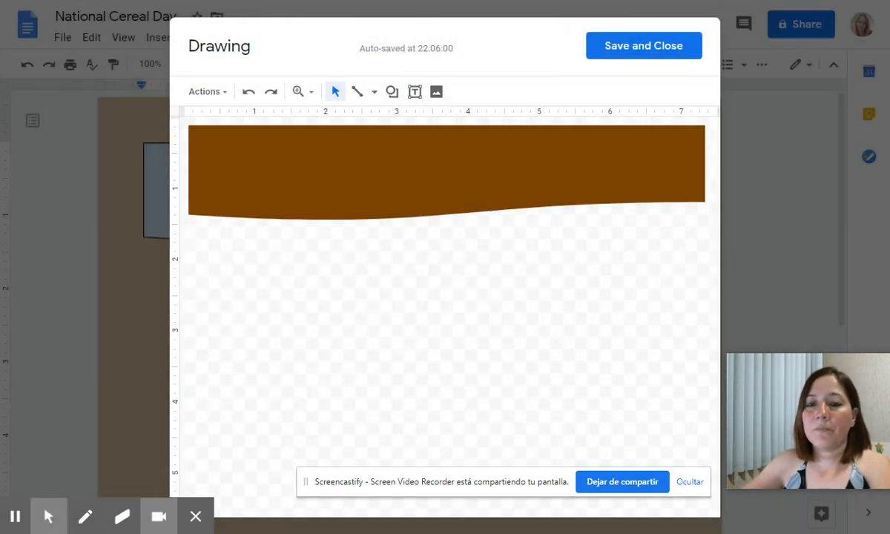
Draw a text box about 6.8 inches wide inside the brown banner and set its font to Pacifico.
left_click(415, 91)
left_click_drag(204, 133, 688, 193)
left_click(645, 92)
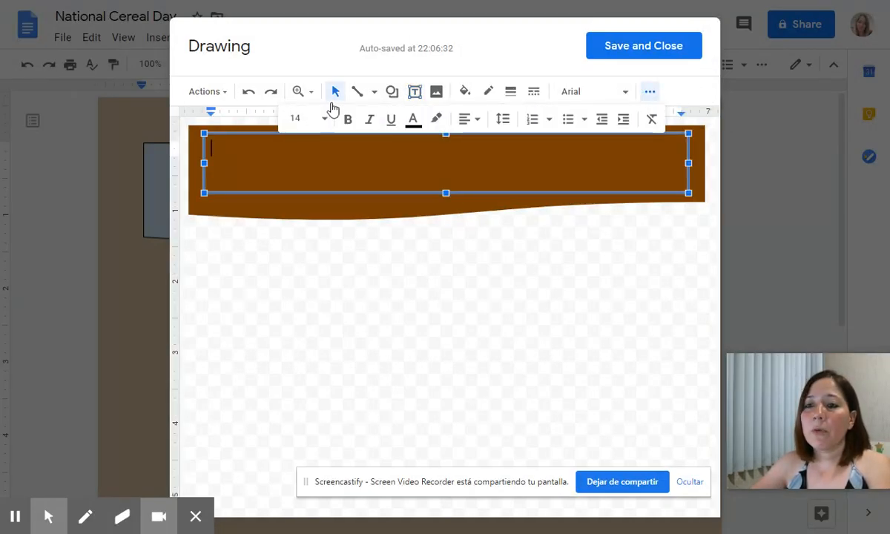
left_click(622, 93)
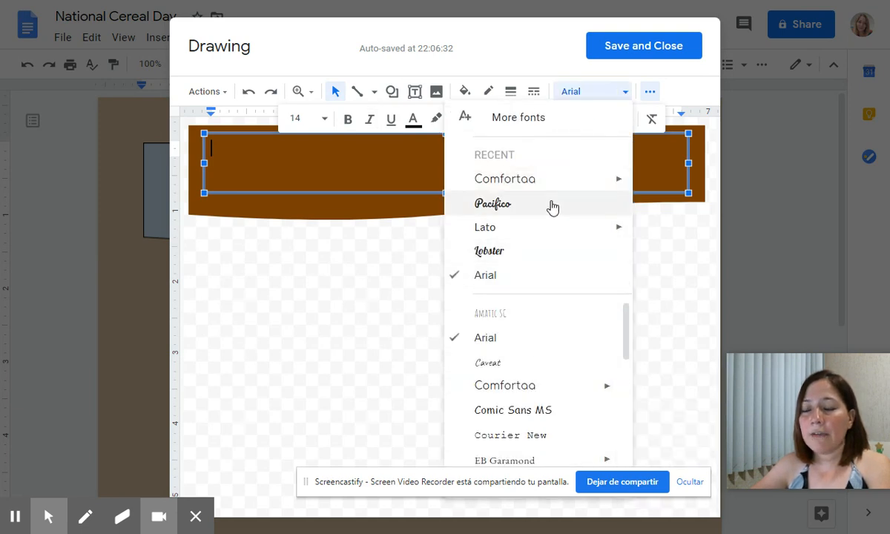
left_click(494, 204)
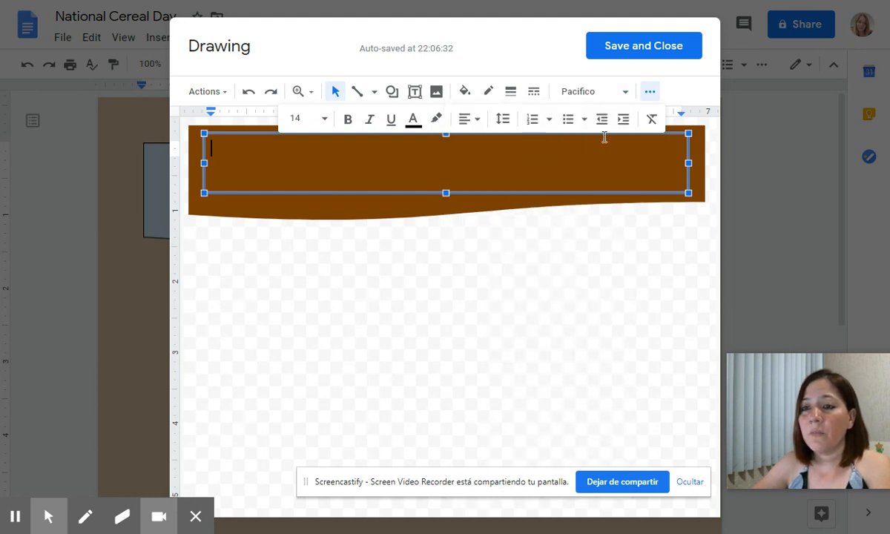
Set the banner text box's font size to 30, its text colour to white and its alignment to centred.
left_click(325, 119)
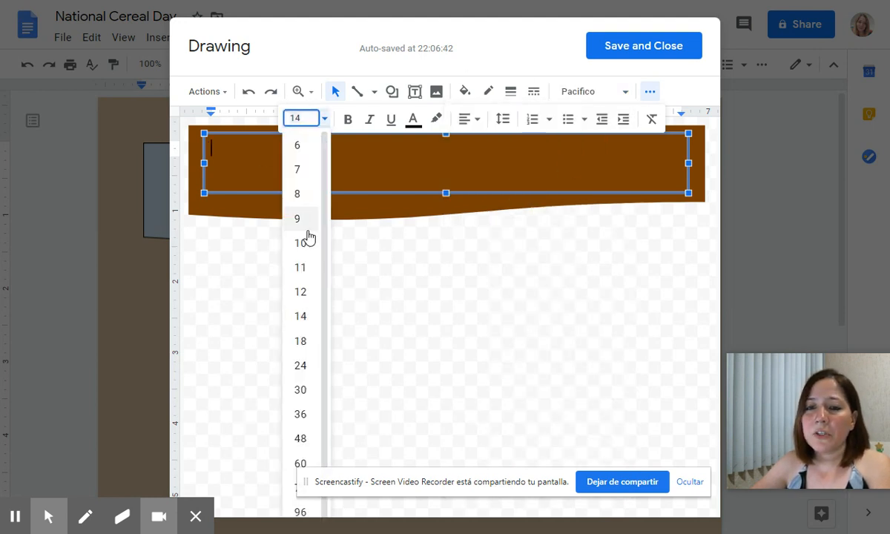
left_click(307, 391)
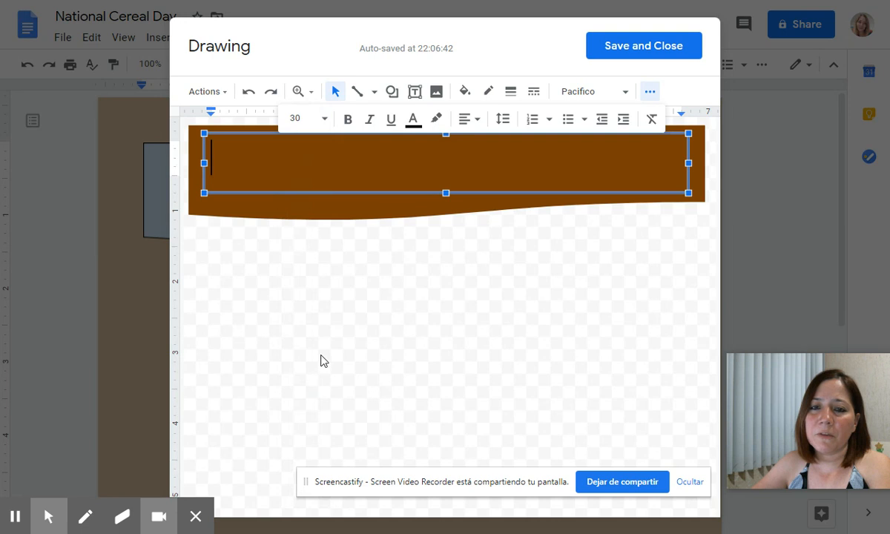
left_click(413, 121)
left_click(579, 148)
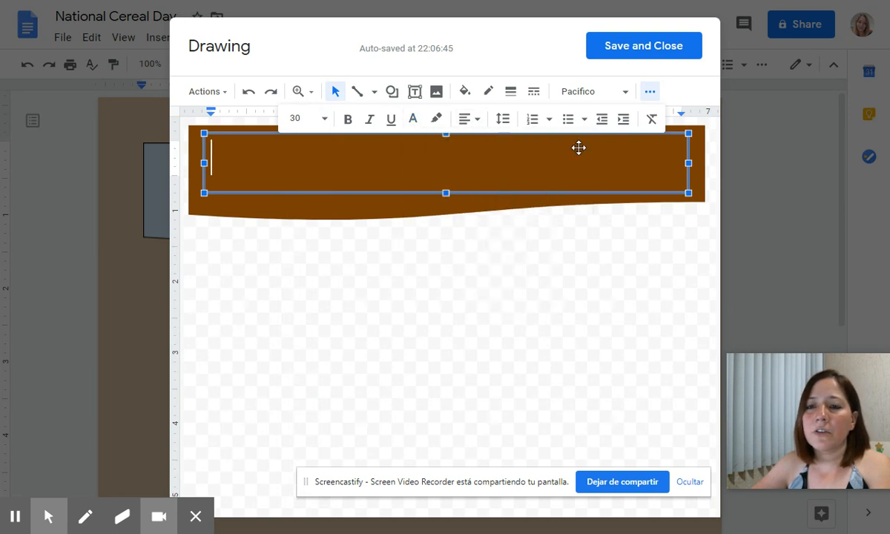
left_click(477, 121)
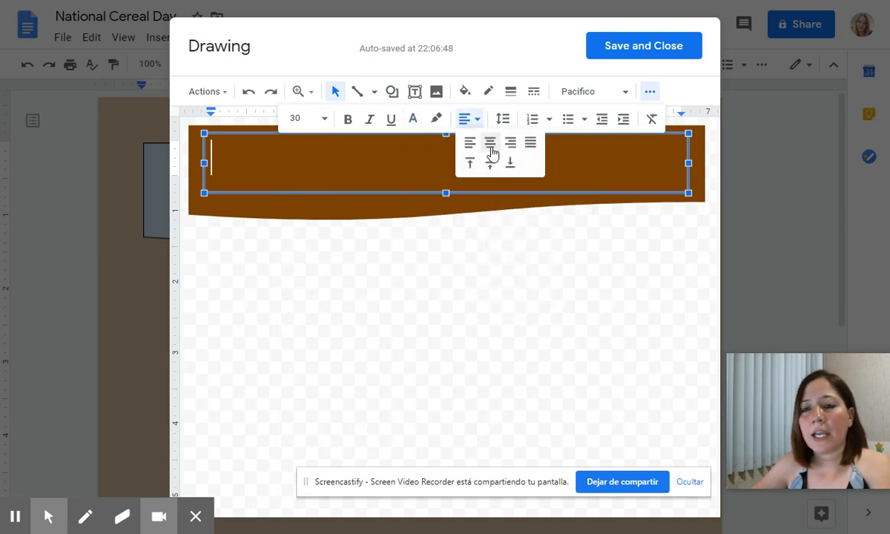
left_click(489, 144)
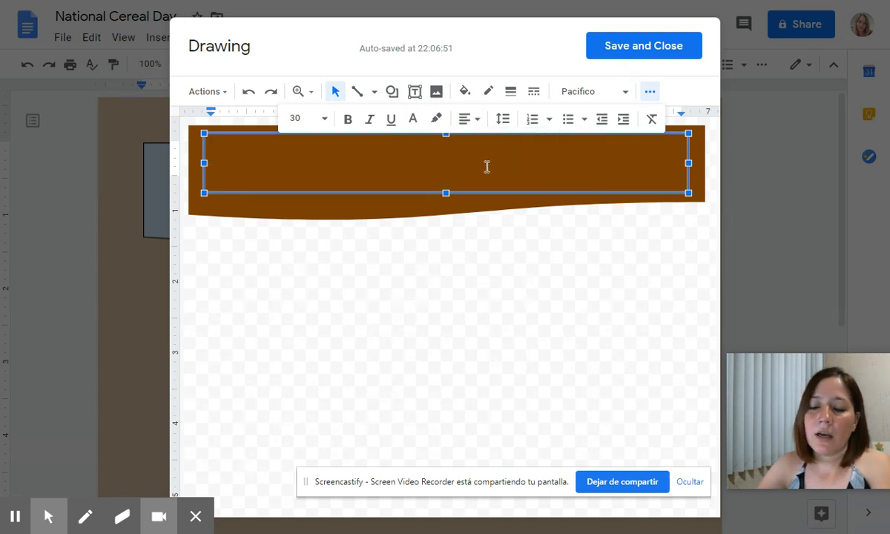
Enter the title "National Cereal Day" in the banner's text box.
type("Natio")
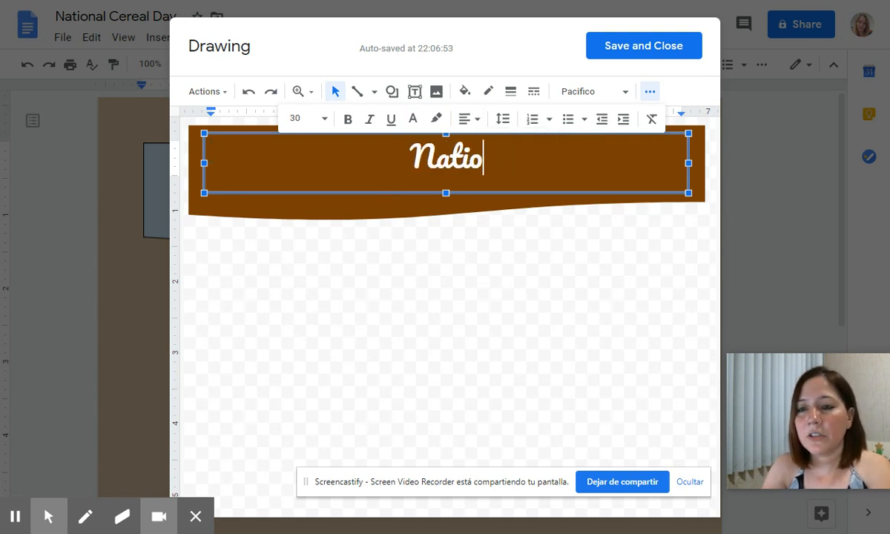
type("nal Cereal Day")
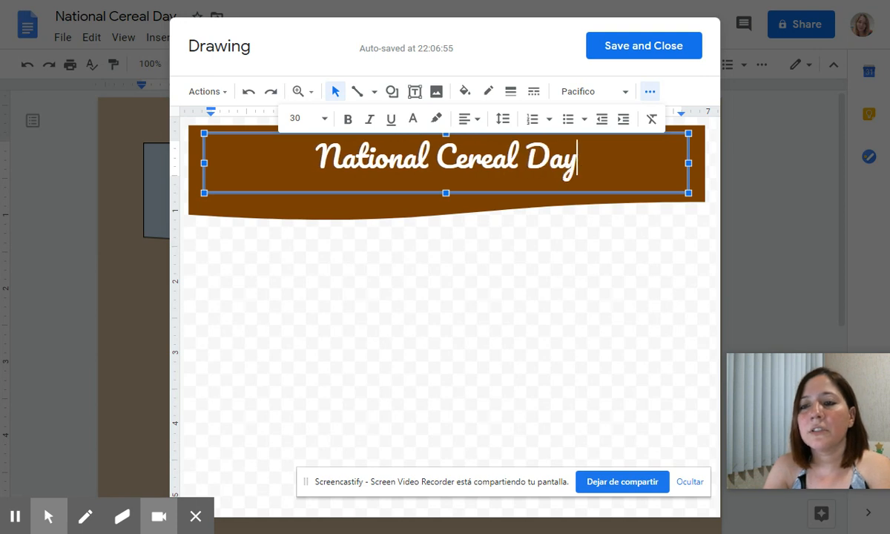
left_click(549, 268)
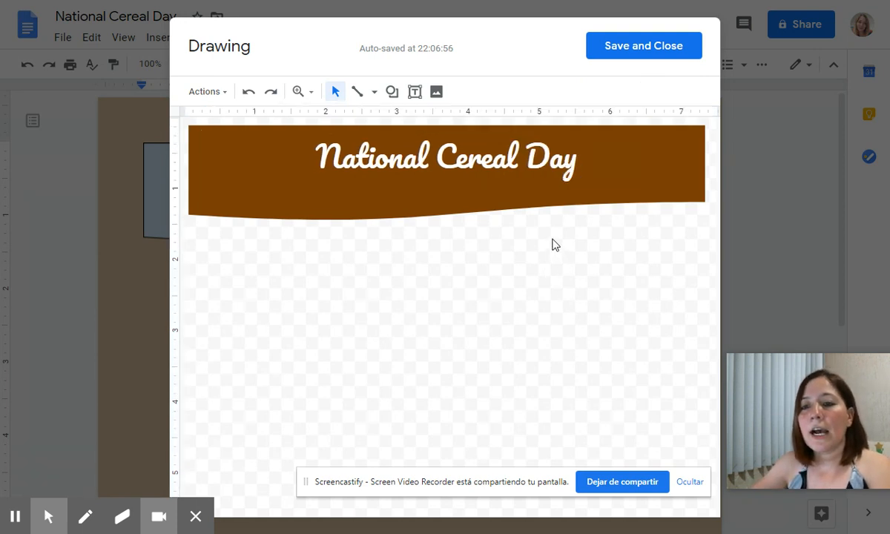
Draw a text box about 3.2 inches wide in the banner's lower-left area and set its font to Pacifico.
left_click(414, 91)
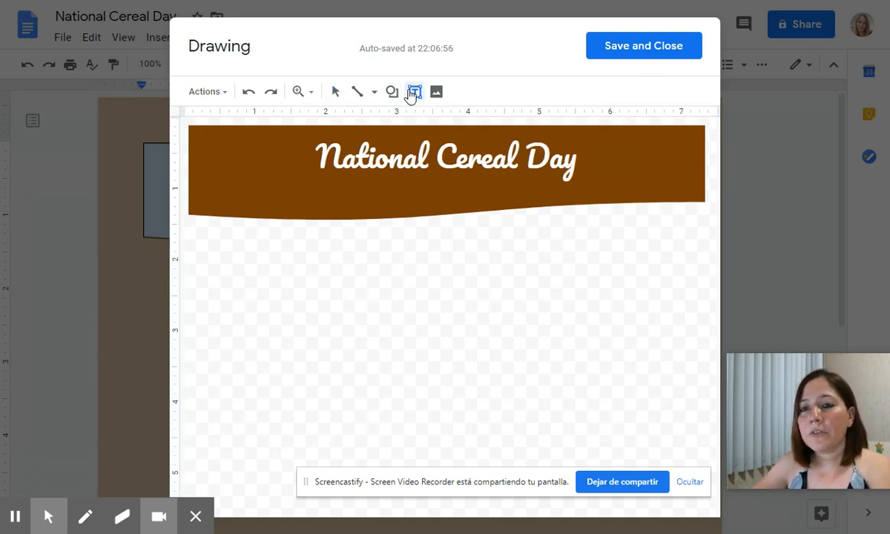
left_click_drag(199, 189, 429, 213)
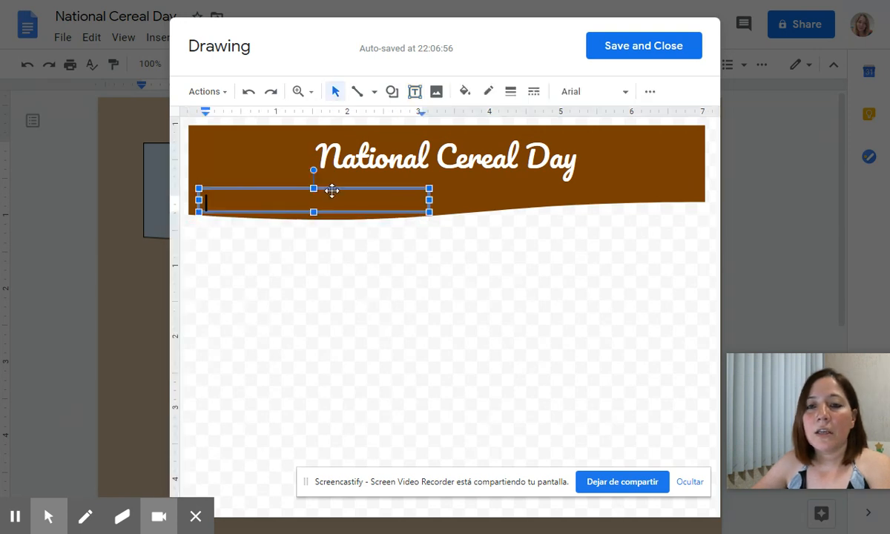
left_click(591, 92)
left_click(519, 184)
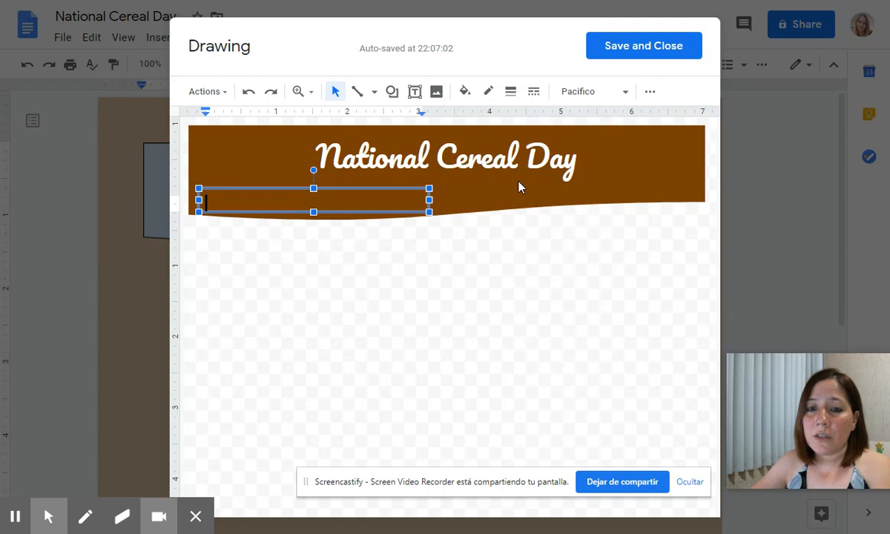
Set the new text box below the title to font size 18 with white text.
left_click(649, 92)
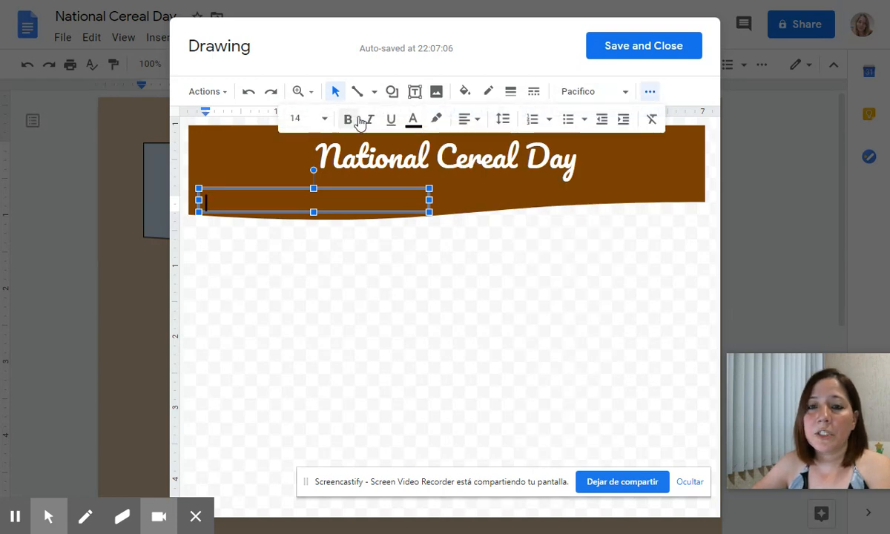
left_click(325, 119)
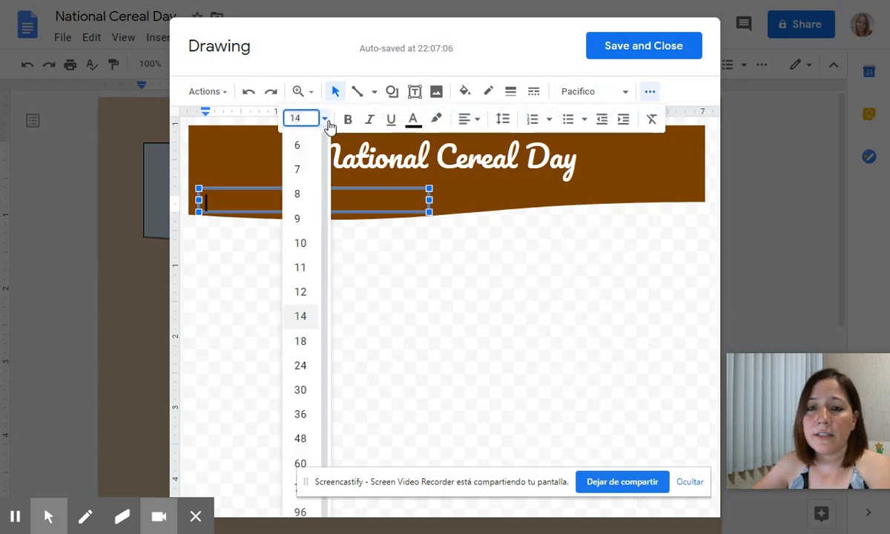
left_click(298, 340)
left_click(414, 119)
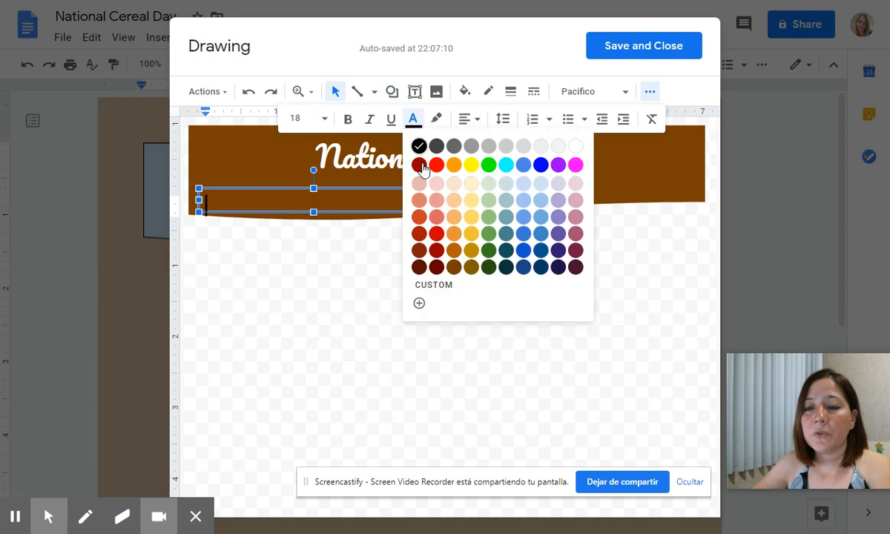
left_click(576, 146)
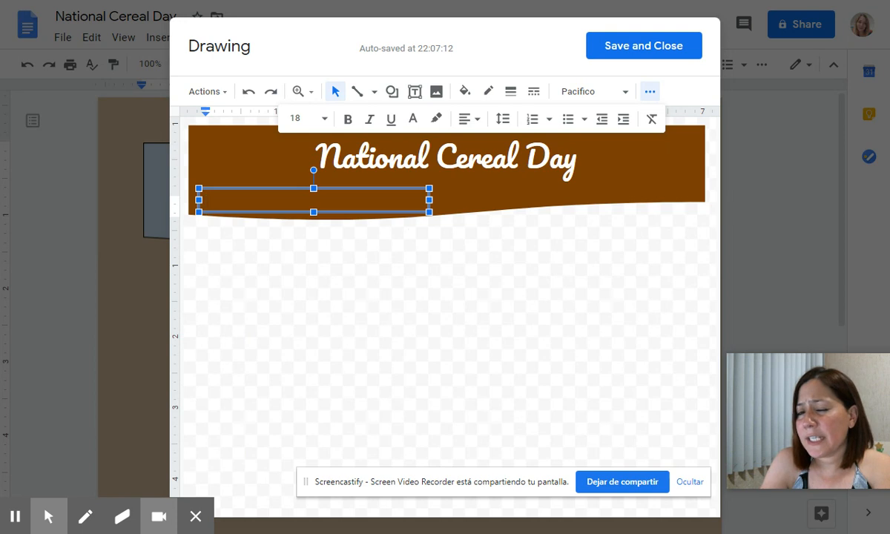
Enter "March 23rd, 2020" in the small text box and nudge it slightly up and right, aligned with the title box's left edge.
type("March 2")
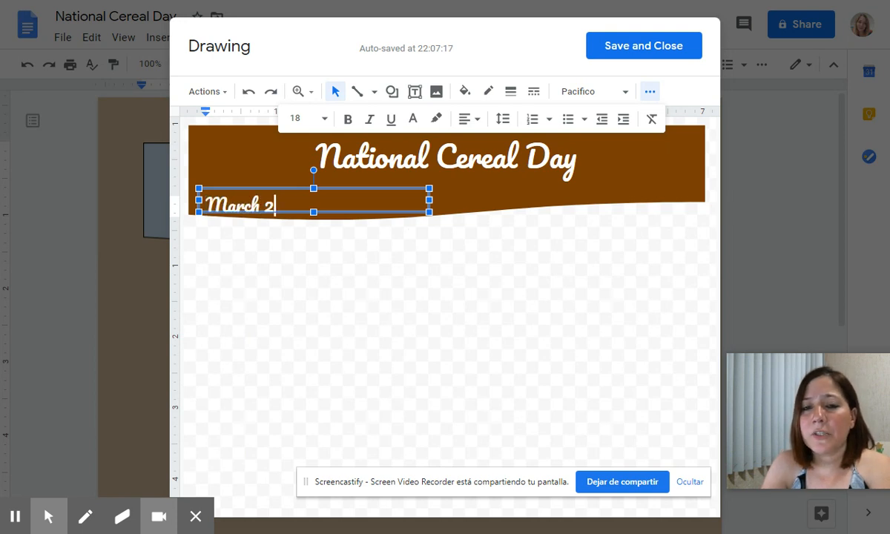
type("3rd, 2020")
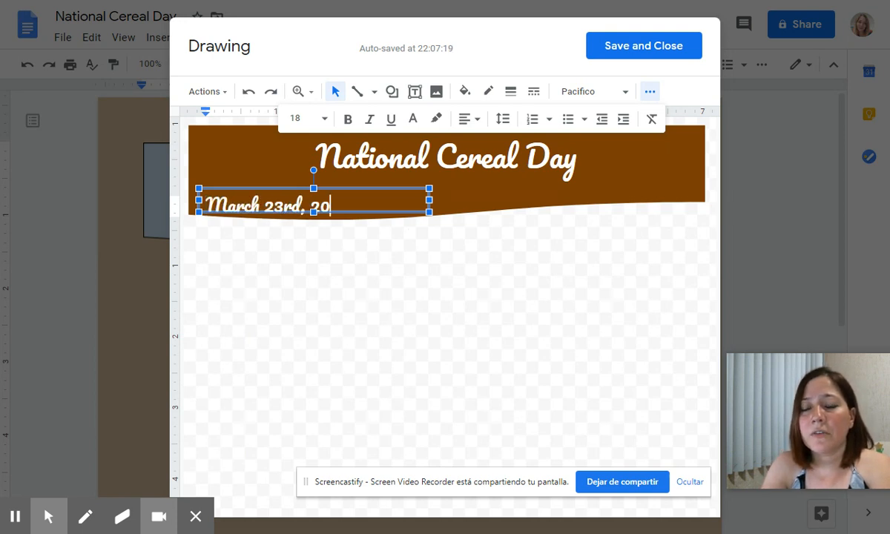
mouse_move(290, 188)
left_mouse_down()
mouse_move(286, 176)
mouse_move(296, 181)
left_mouse_up()
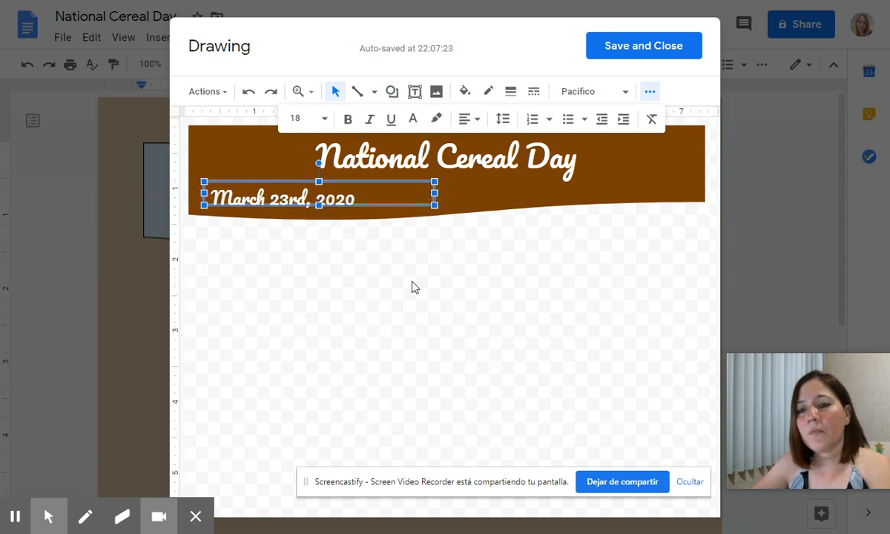
left_click(414, 287)
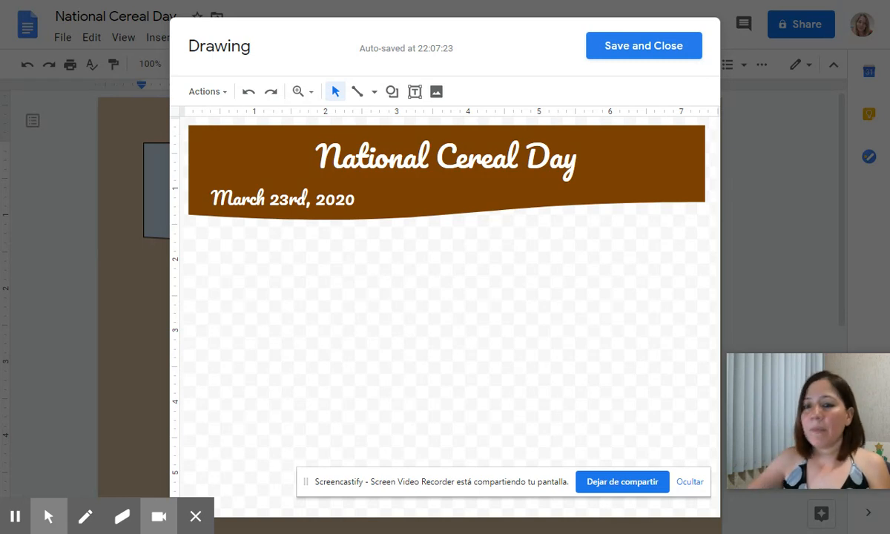
Try a light peach fill on the wavy banner shape.
left_click(443, 175)
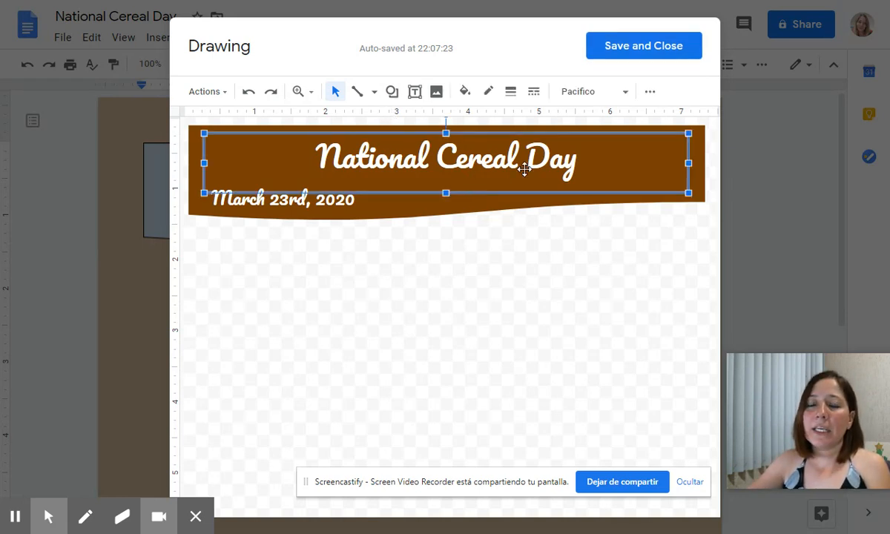
left_click(427, 214)
left_click(466, 93)
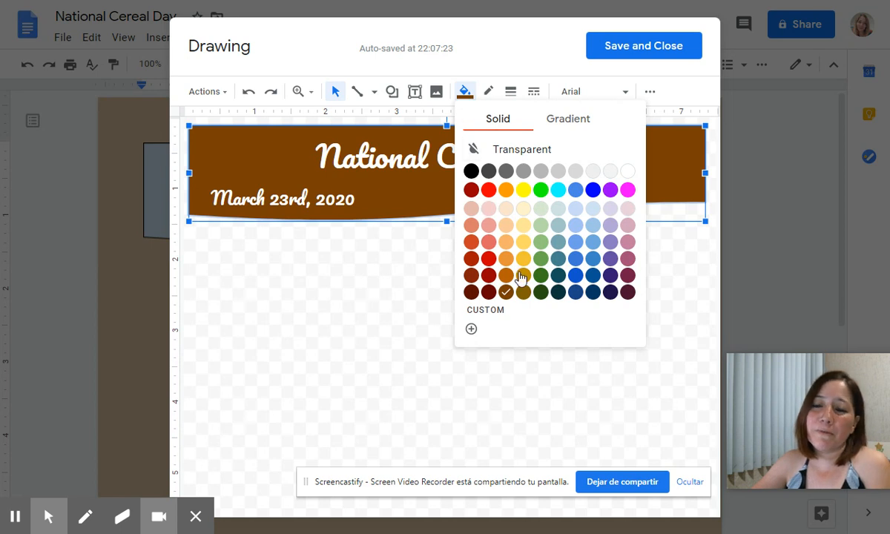
left_click(505, 210)
left_click(487, 273)
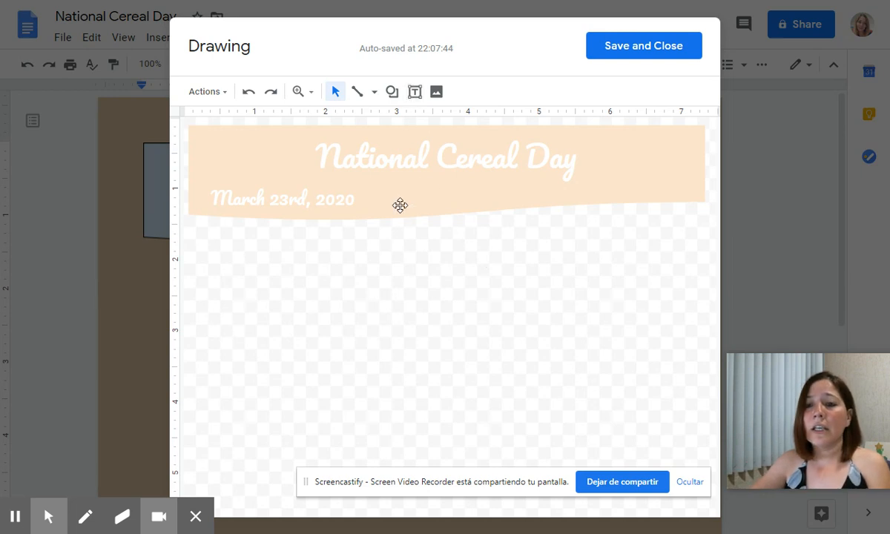
Try a dark brown fill on the date text box and undo it.
left_click(424, 185)
left_click(464, 91)
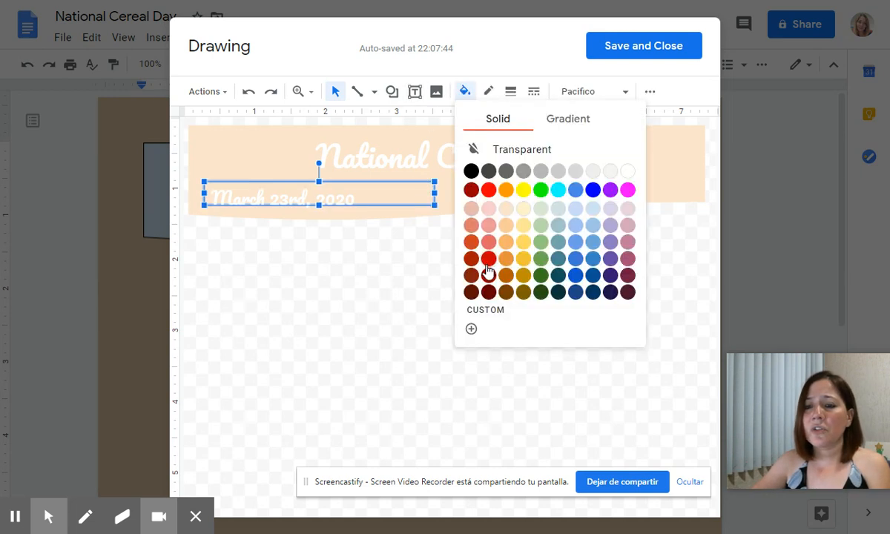
left_click(506, 291)
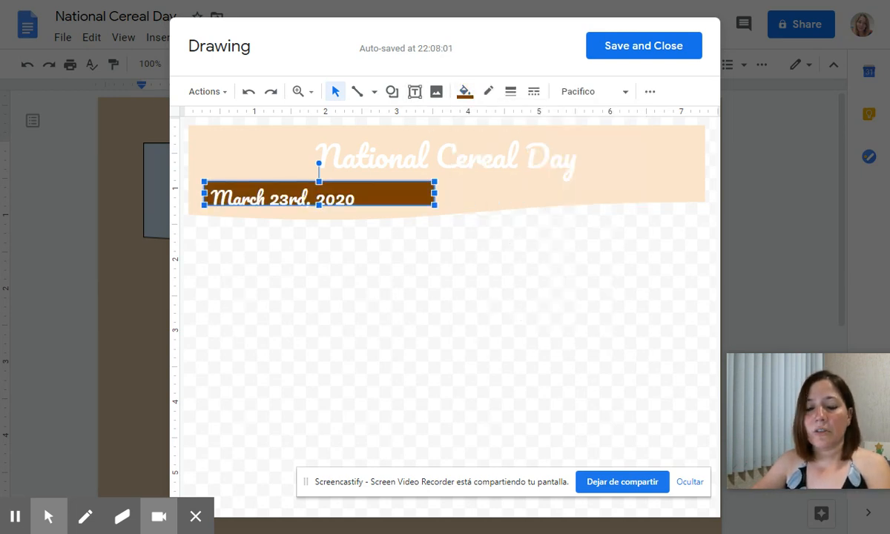
key("ctrl+z")
Change the wavy banner shape's fill back to dark brown.
left_click(507, 209)
left_click(465, 92)
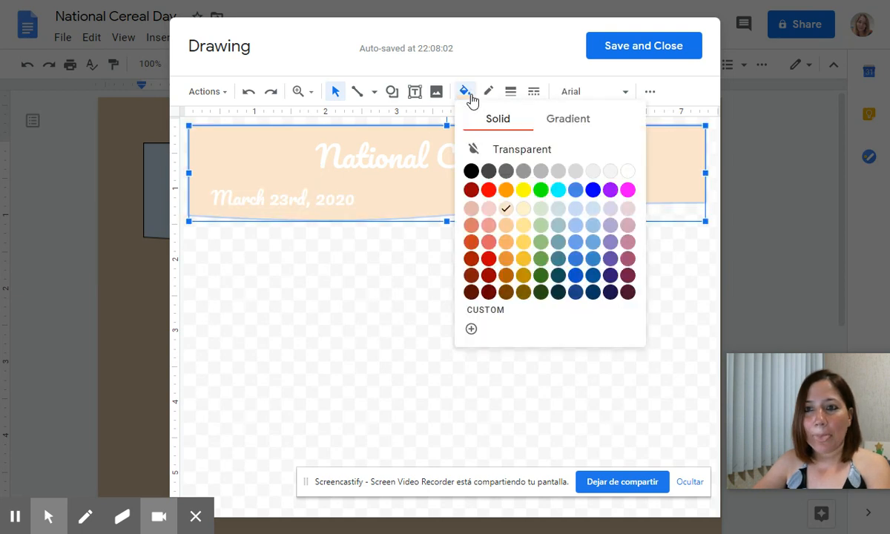
left_click(505, 291)
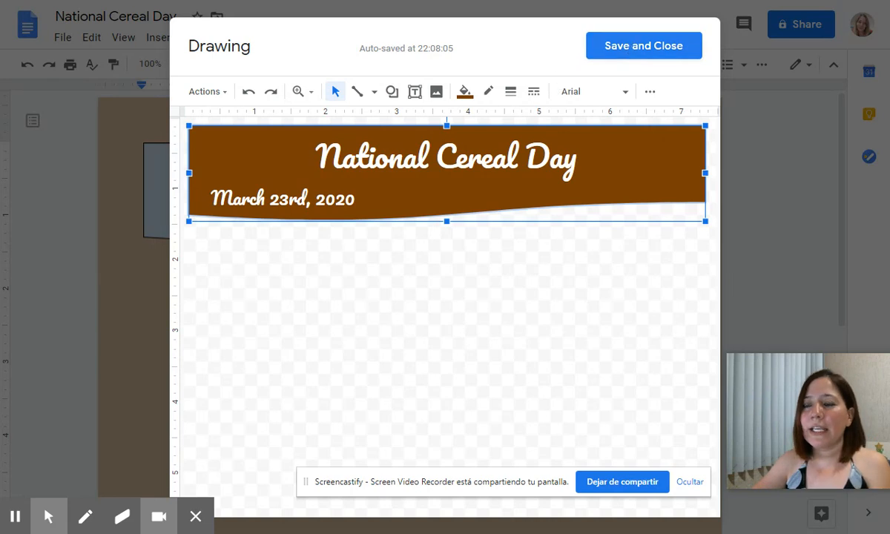
Save and close the banner drawing, and place the cursor on the blank line below it in the document.
left_click(631, 50)
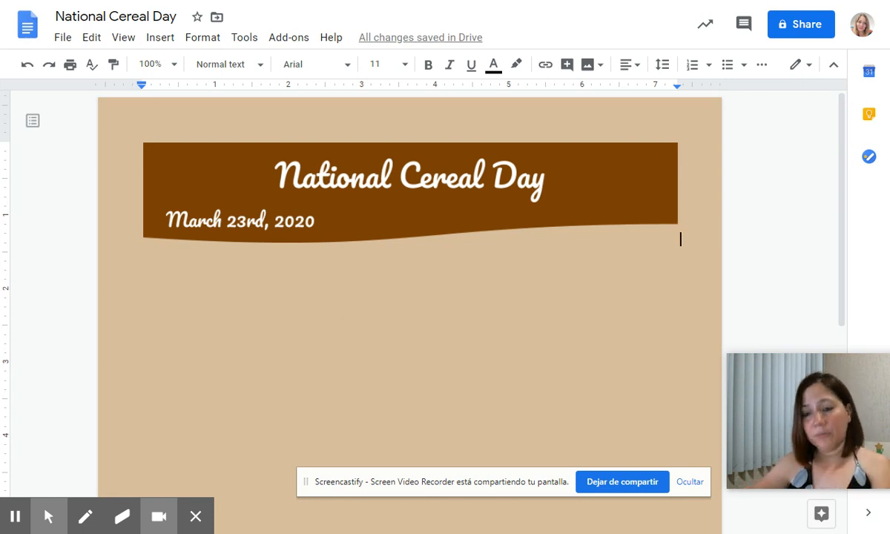
left_click(163, 278)
key("Up")
key("Down")
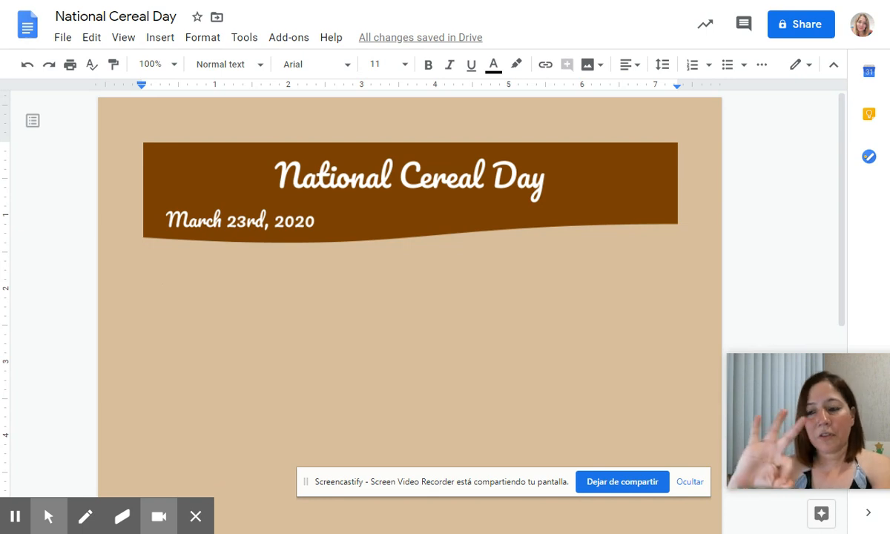
key("alt+f")
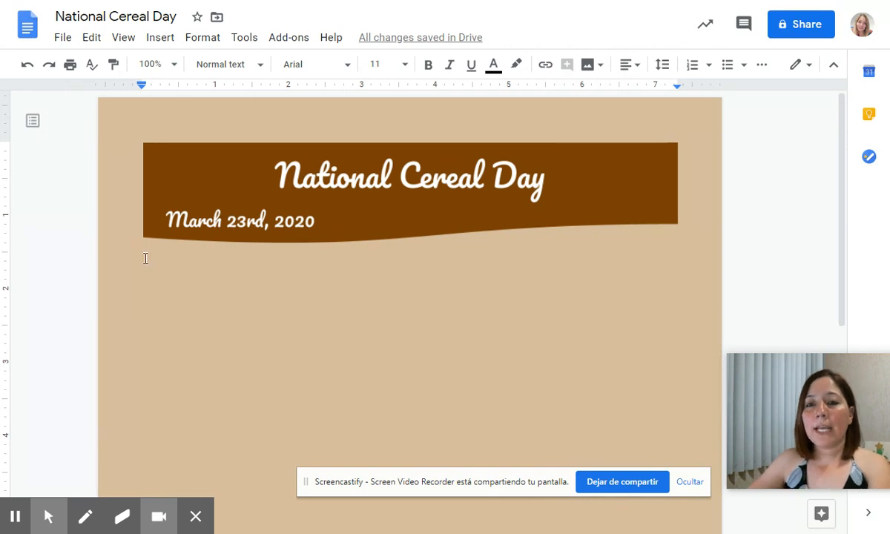
Set the font below the banner to Comfortaa at size 16 and enter "Did you know?" there.
left_click(348, 65)
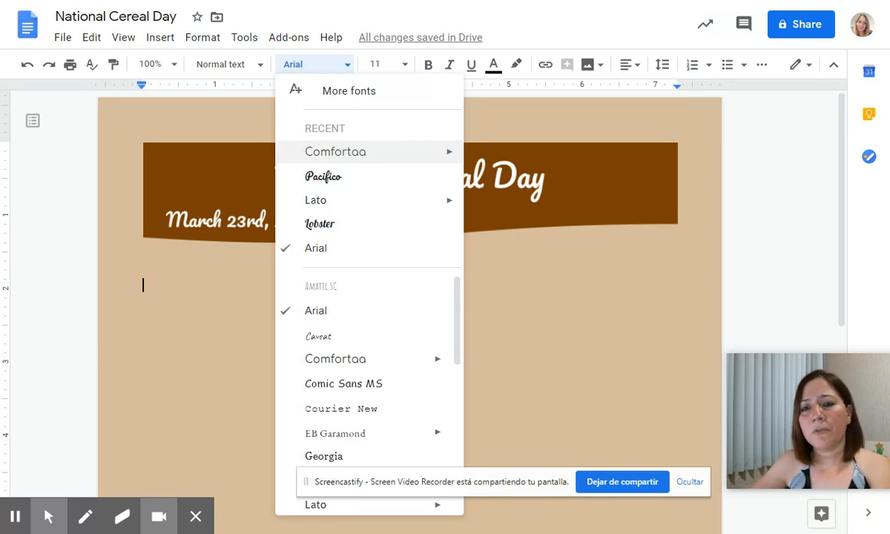
left_click(335, 151)
left_click(380, 65)
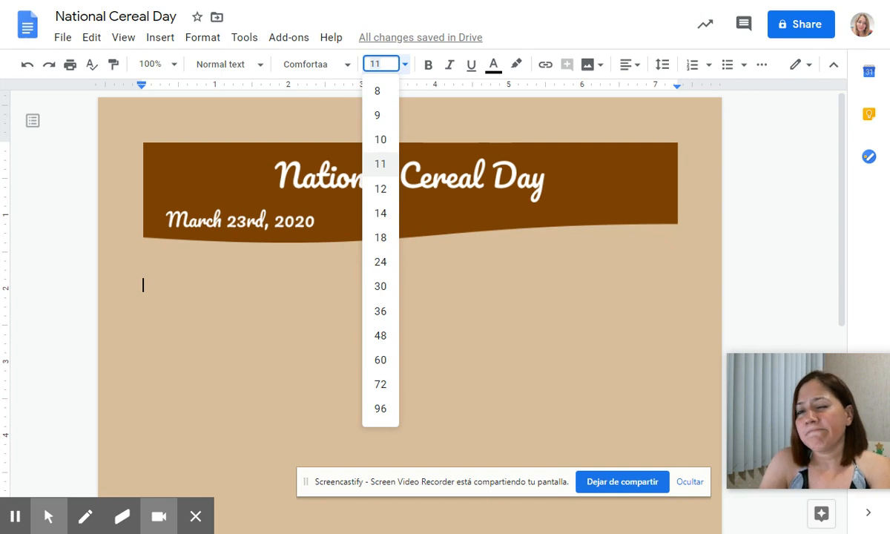
type("16")
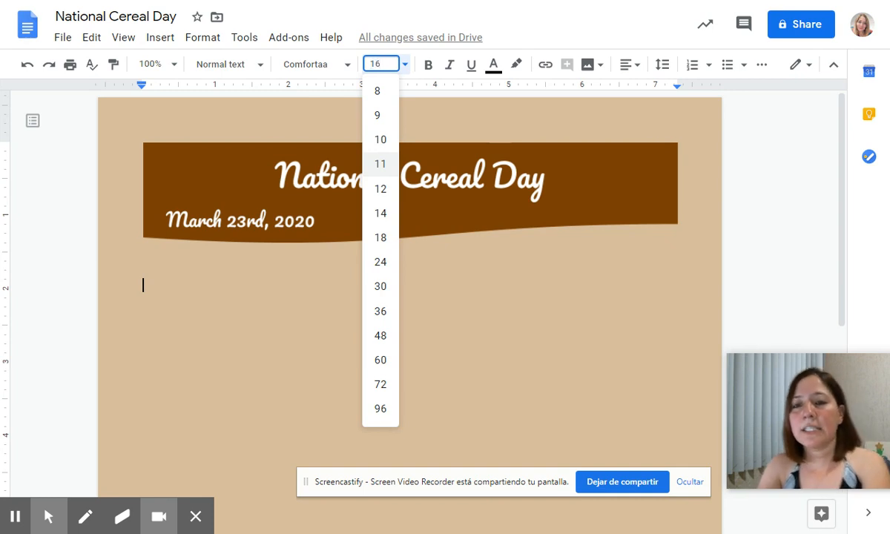
key("Return")
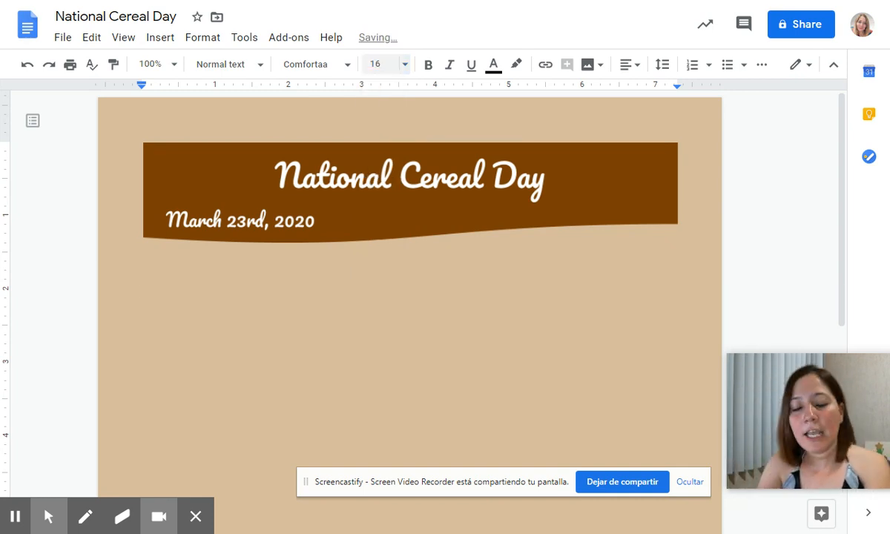
type("Did")
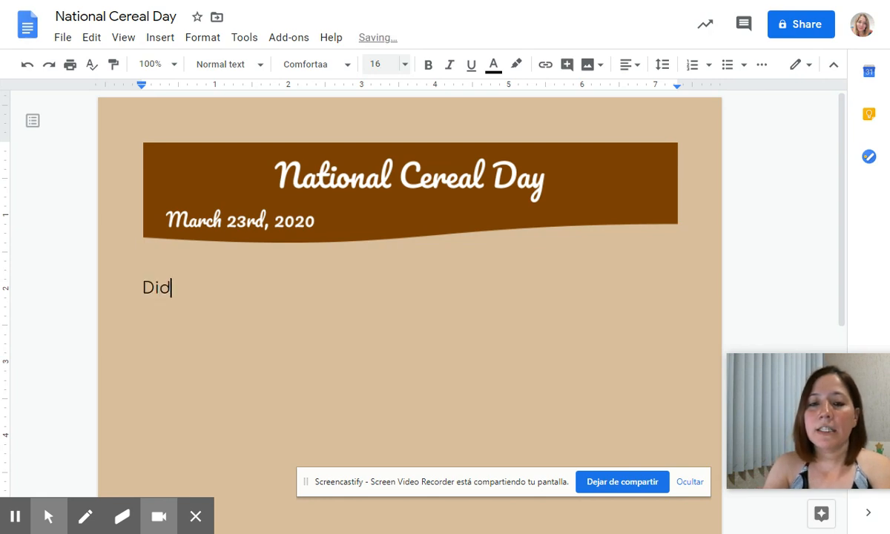
type(" you know?")
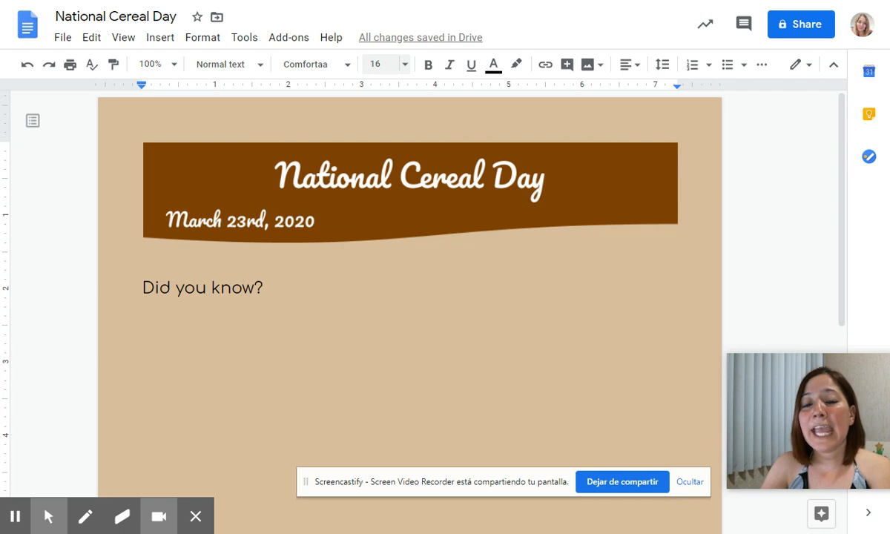
Start a new line below "Did you know?" and set it to font size 14 with justified alignment.
key("Return")
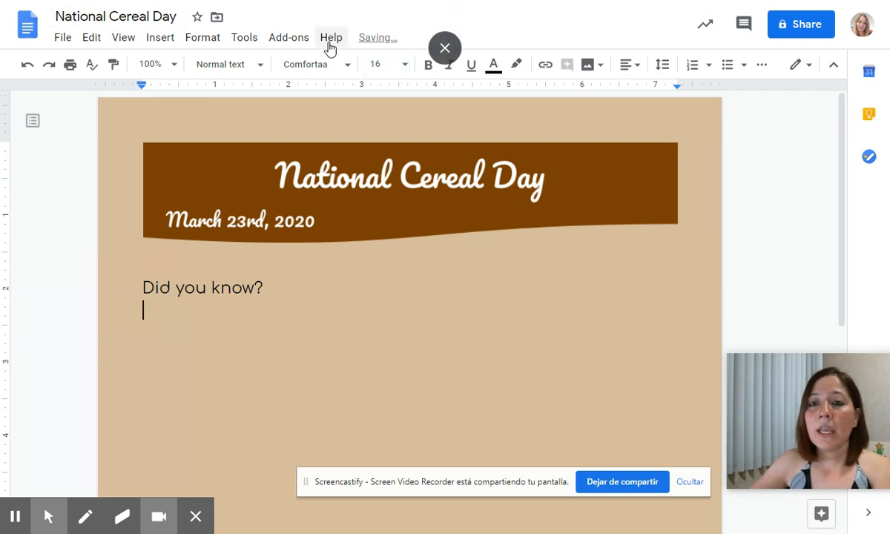
left_click(377, 64)
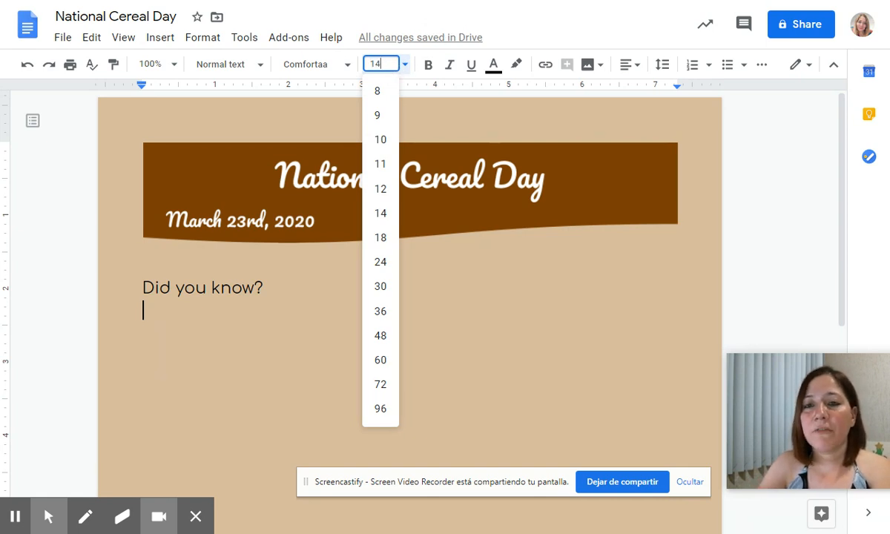
key("Return")
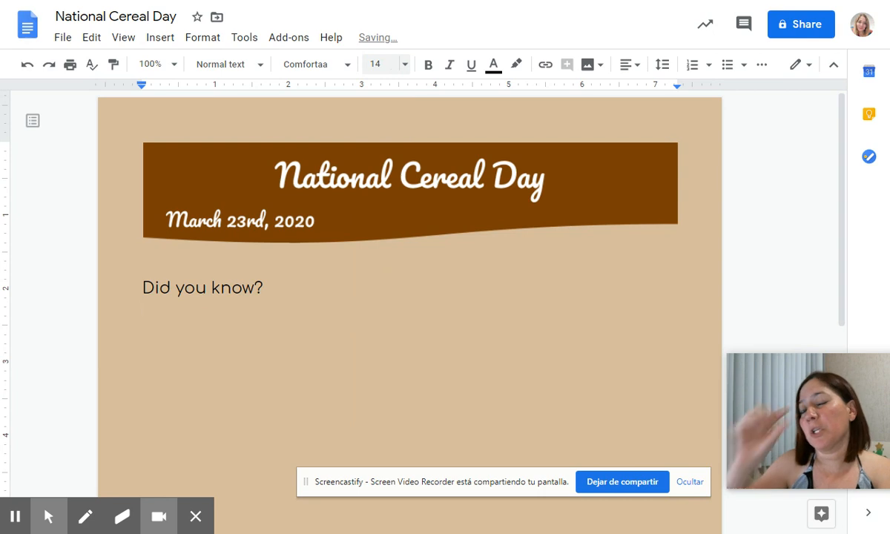
left_click(629, 66)
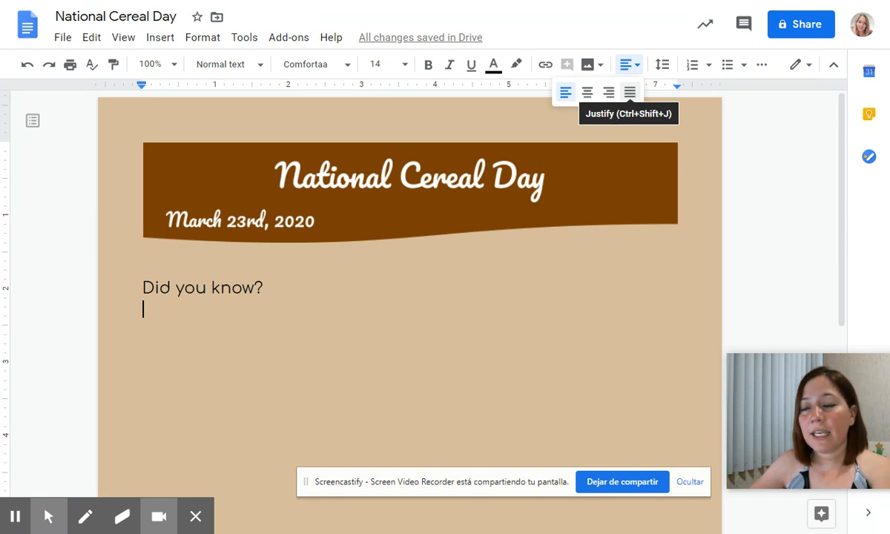
left_click(630, 92)
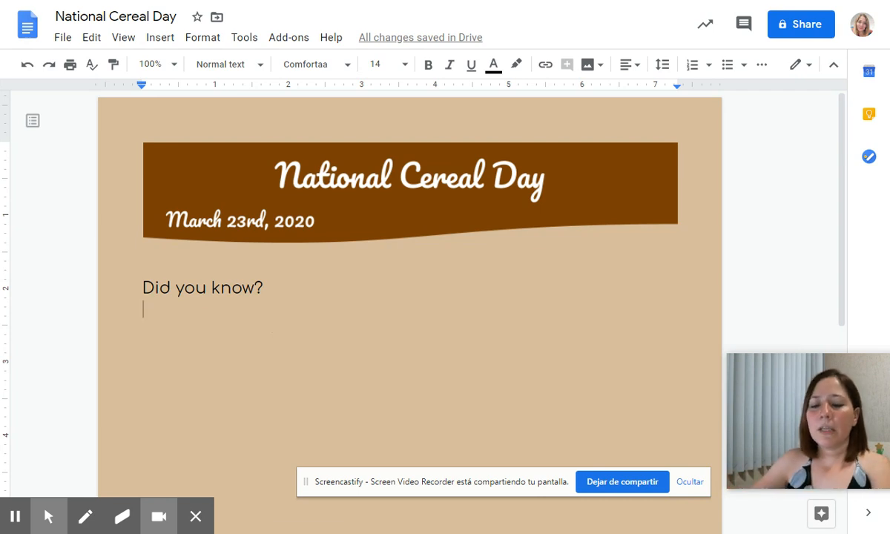
key("alt+Tab")
key("alt+Tab")
key("alt+Tab")
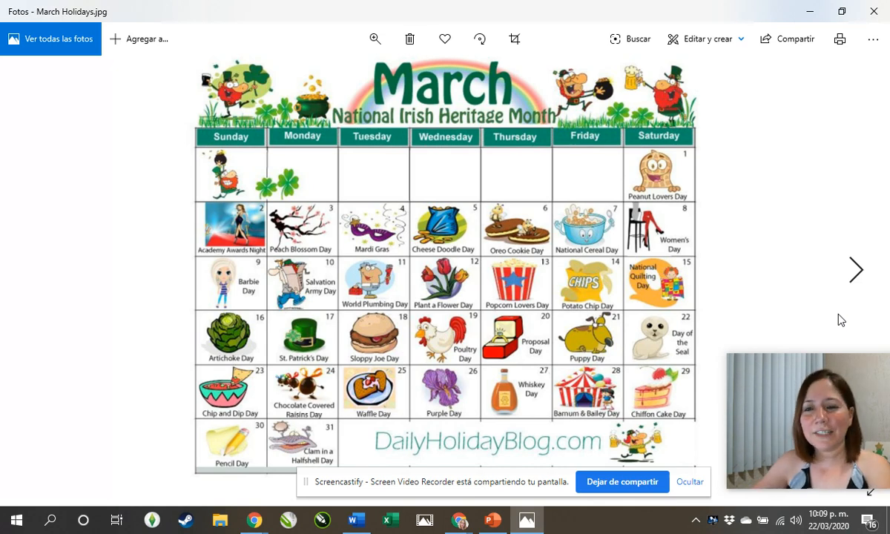
key("alt+Tab")
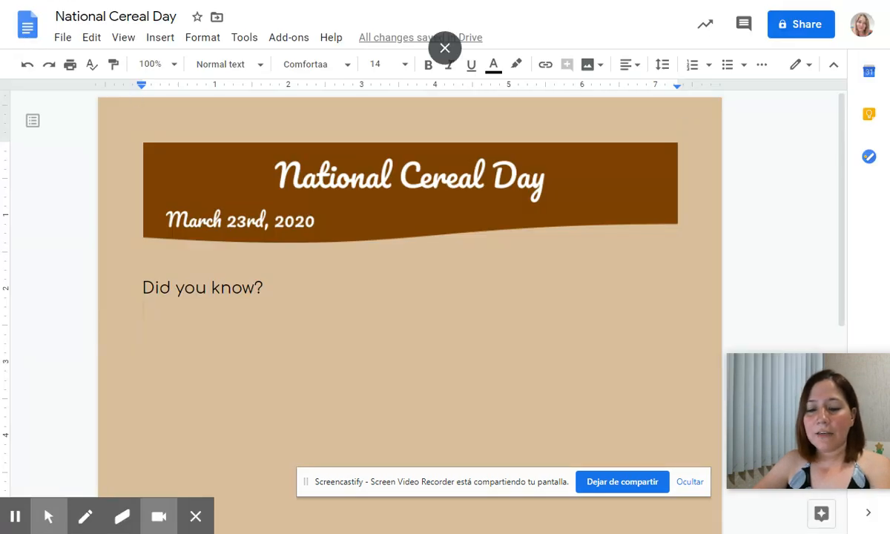
key("alt+Tab")
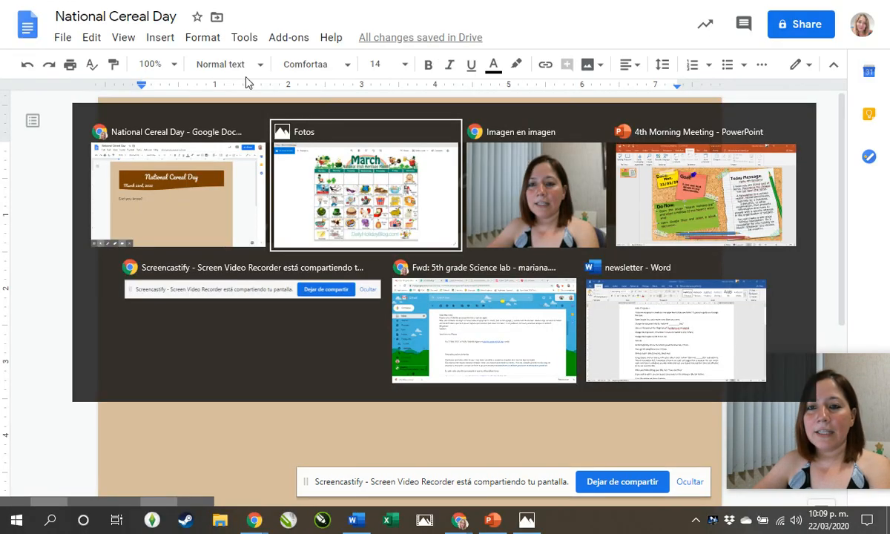
key("alt+Tab")
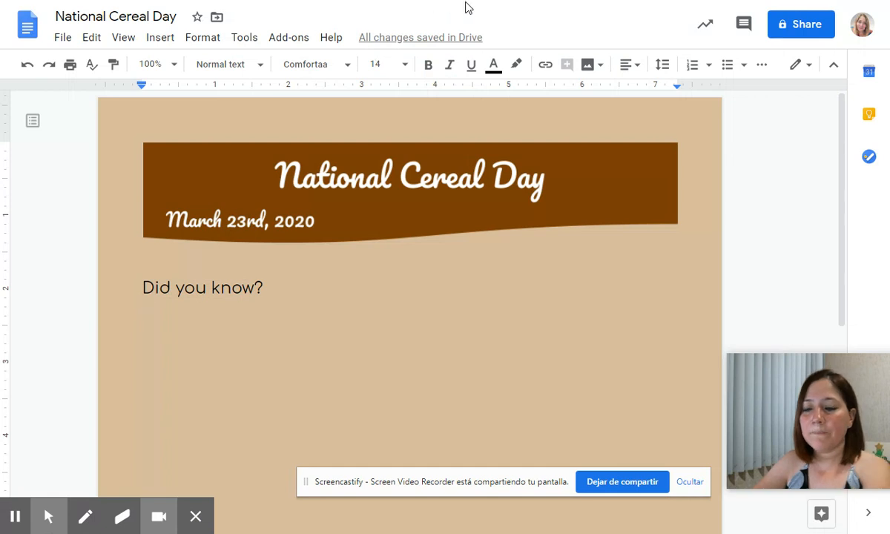
Copy the paragraphs under "Did you know?" from the finished newsletter, paste them below the new document's heading, and return to the finished newsletter.
key("F11")
left_click(123, 12)
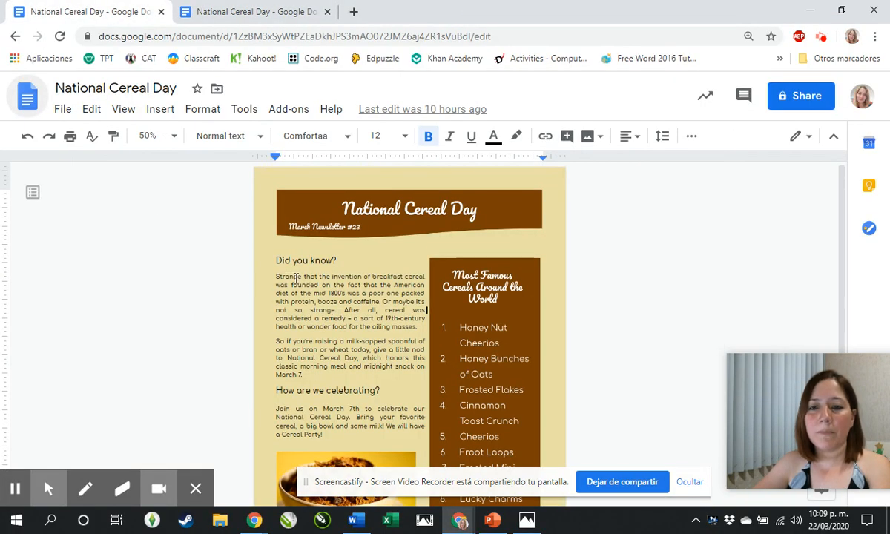
left_click_drag(273, 276, 310, 374)
key("ctrl+c")
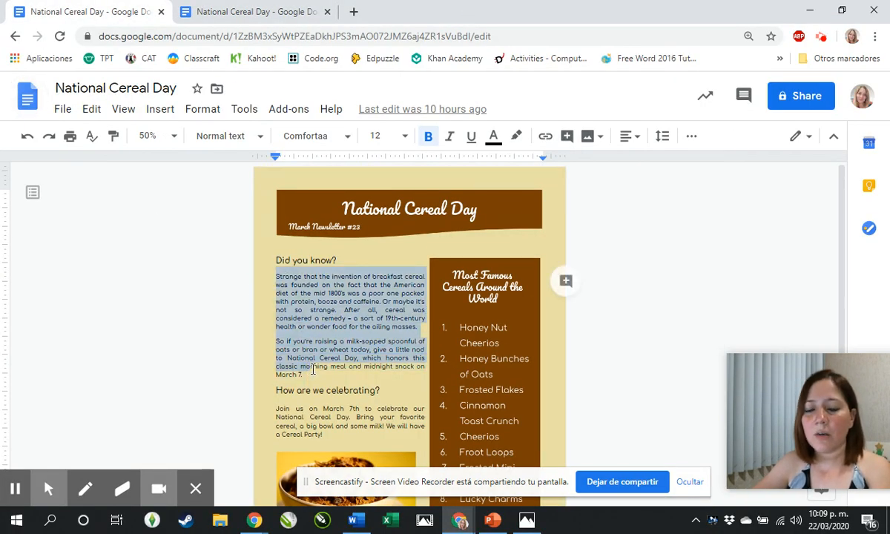
key("ctrl+Tab")
scroll(361, 366, "down", 2)
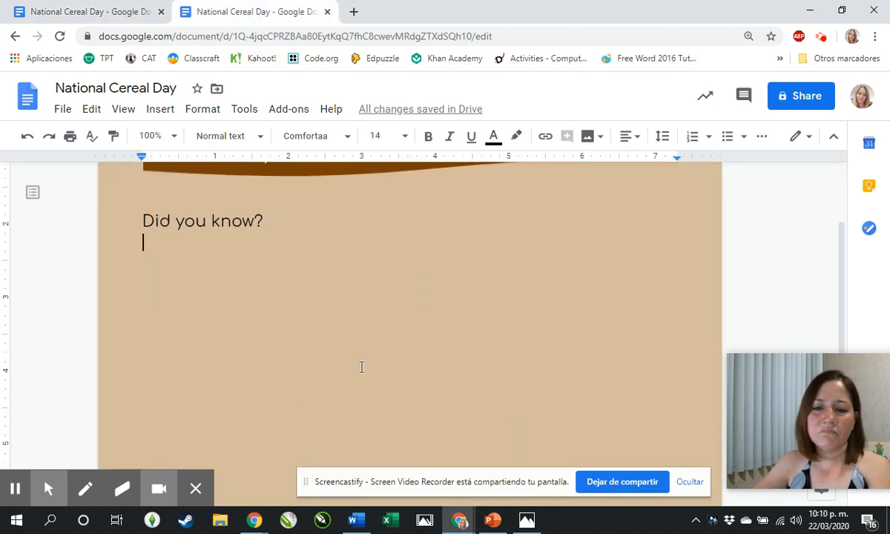
key("ctrl+v")
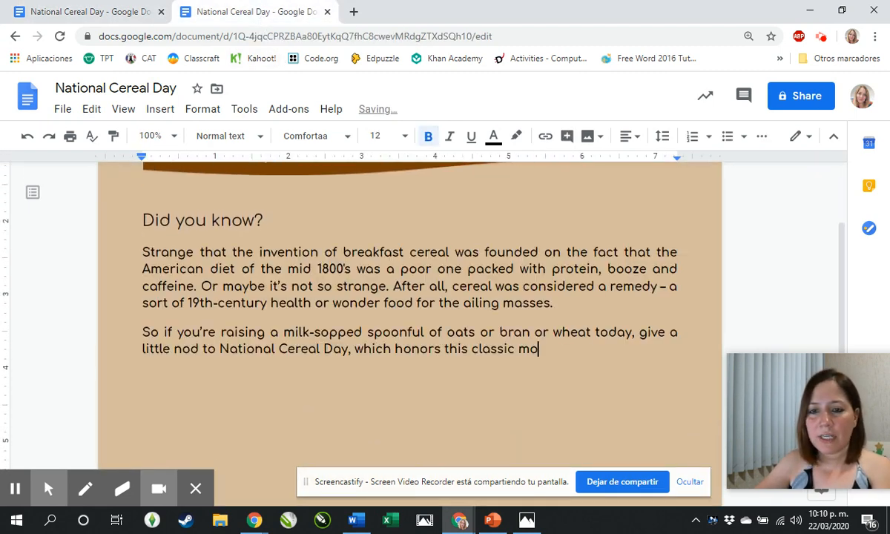
left_click(33, 9)
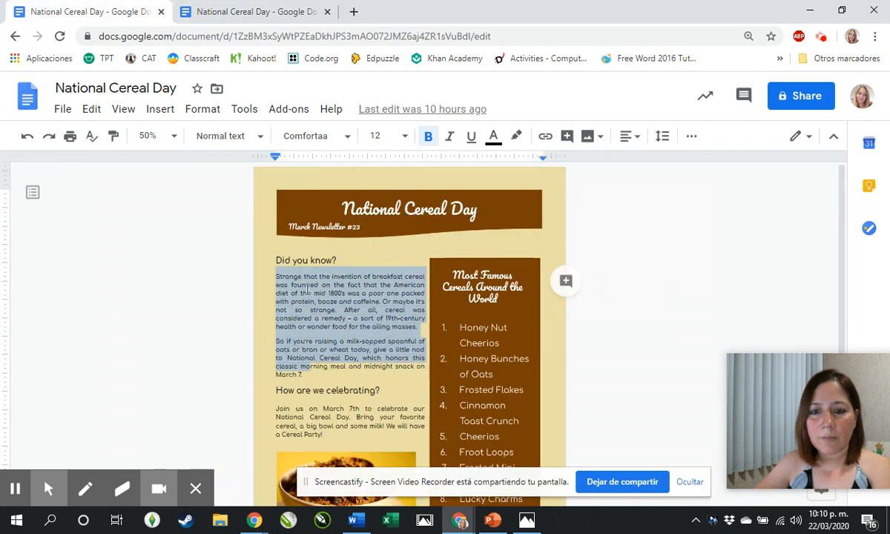
left_click(322, 376)
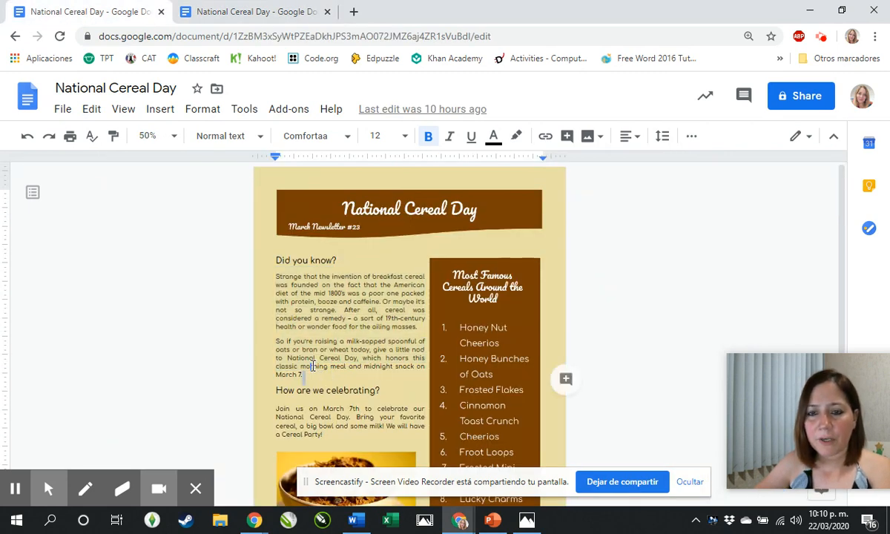
key("Delete")
left_click(324, 368)
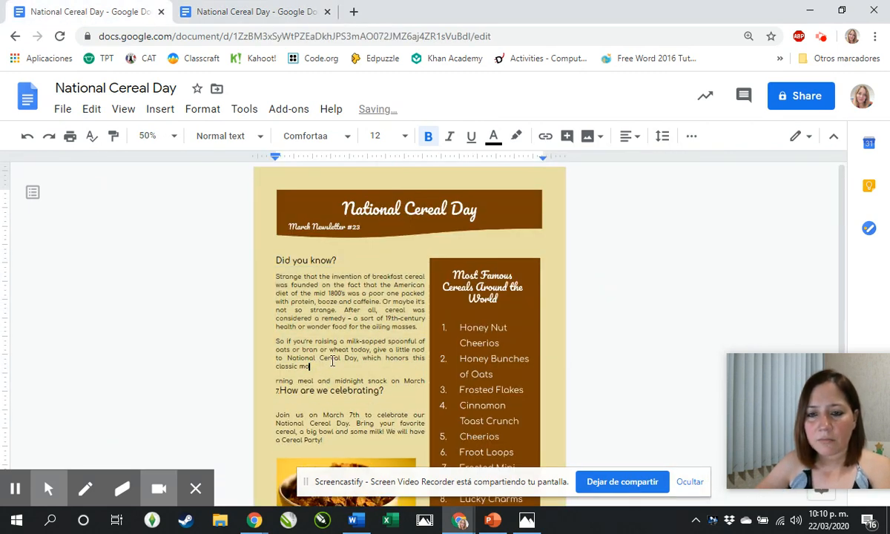
key("ctrl+z")
key("ctrl+z")
Replace the cut-off "mo" in the new document with "morning meal and midnight snack on March 7." from the finished newsletter, removing the extra space.
left_click_drag(327, 367, 303, 375)
key("ctrl+c")
left_click(300, 366)
left_click(252, 11)
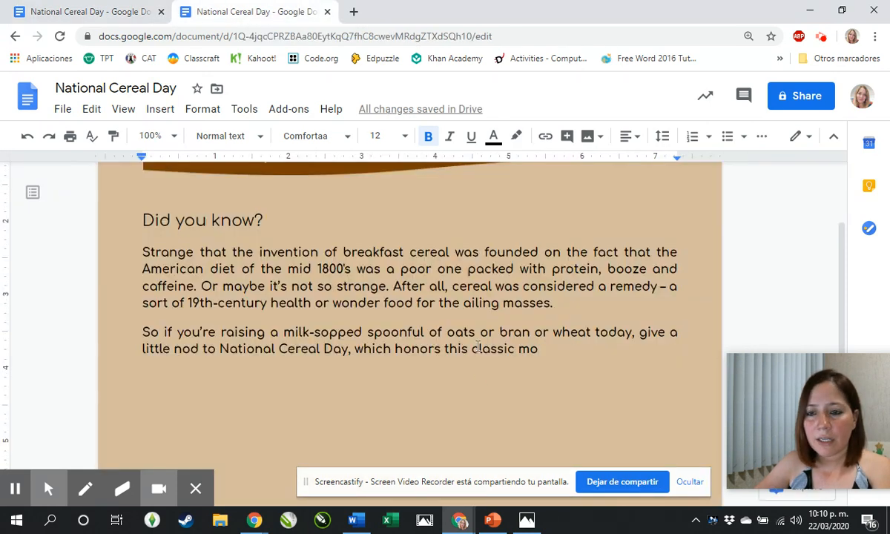
left_click_drag(519, 348, 550, 364)
key("ctrl+v")
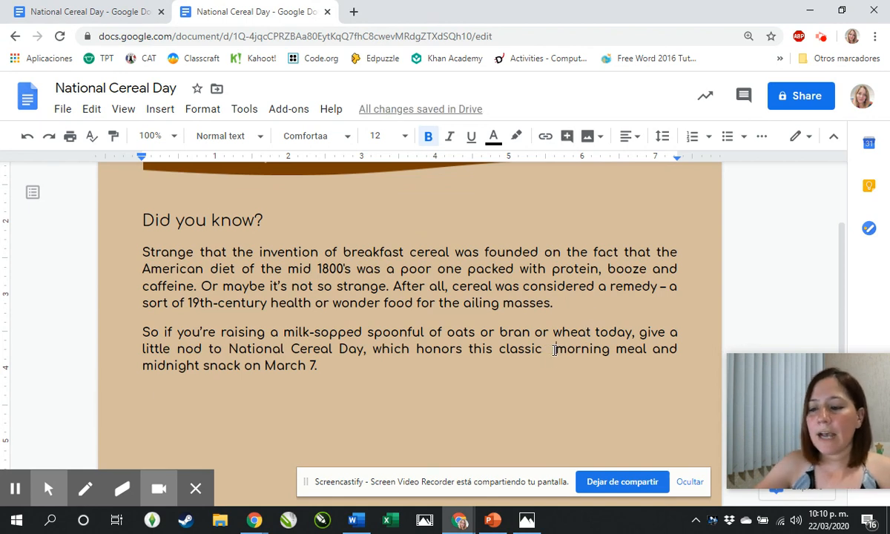
left_click(555, 349)
key("BackSpace")
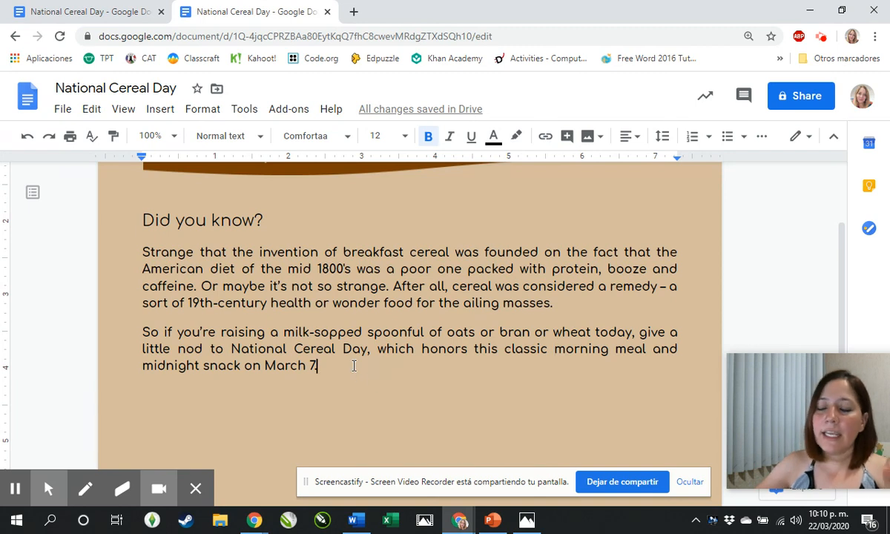
key("ctrl+End")
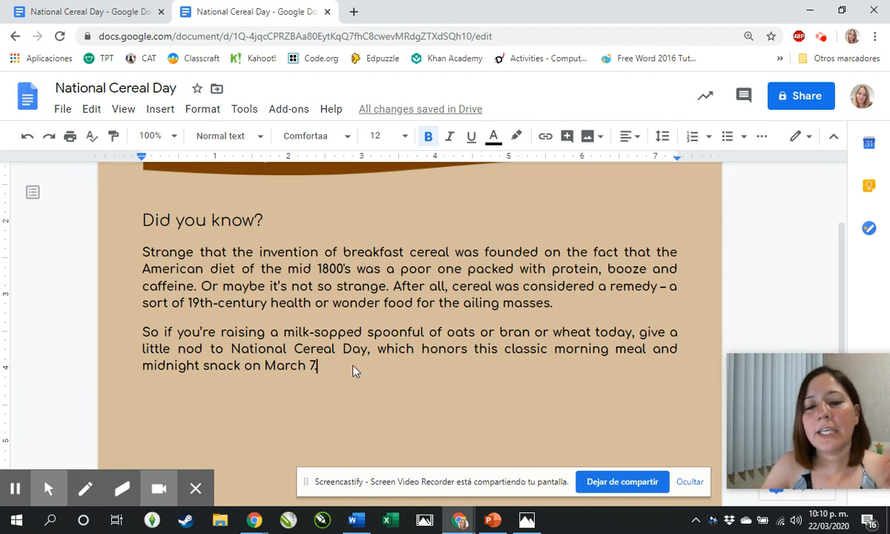
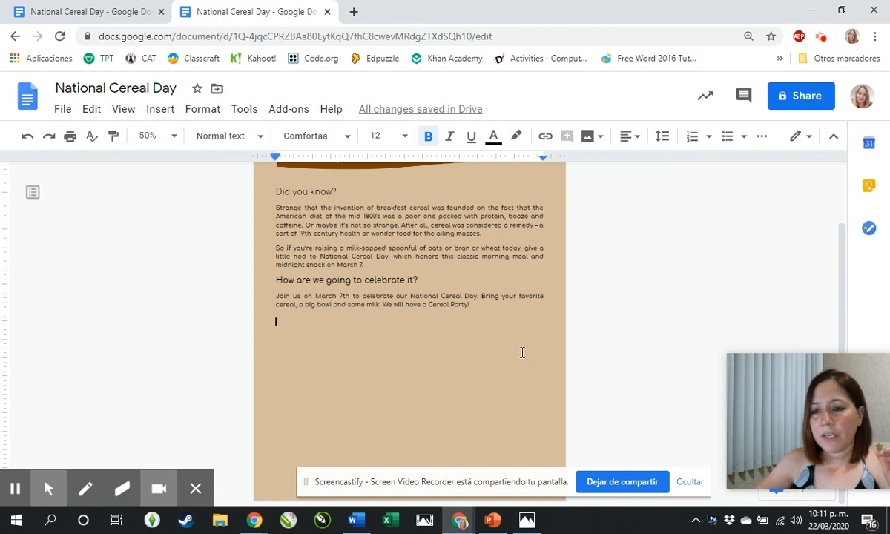
Compare the new document's layout with the finished newsletter, examining its "Most Famous Cereals Around the World" sidebar.
left_click(74, 12)
left_click(260, 7)
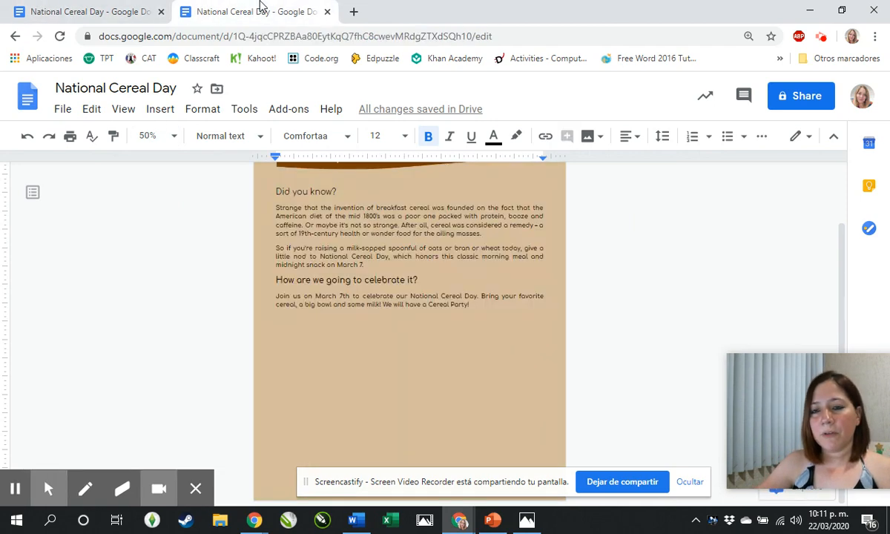
left_click(115, 12)
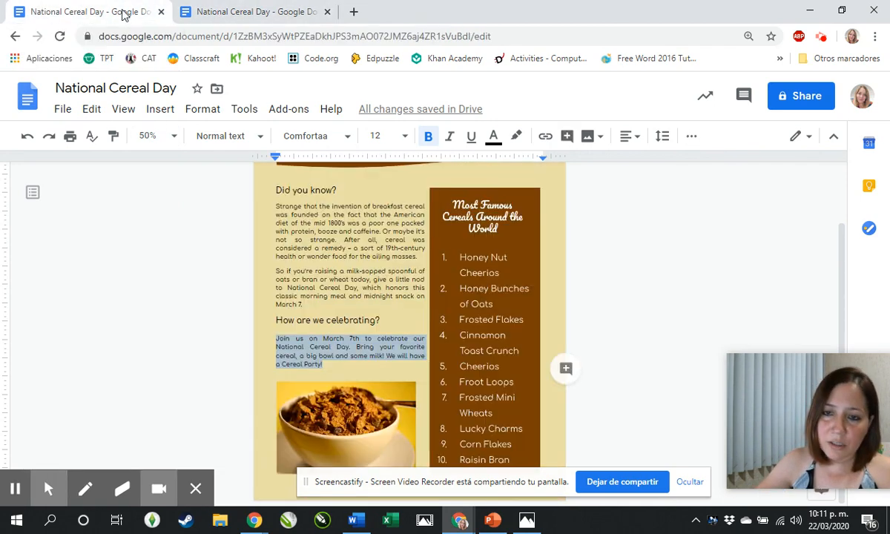
left_click(217, 9)
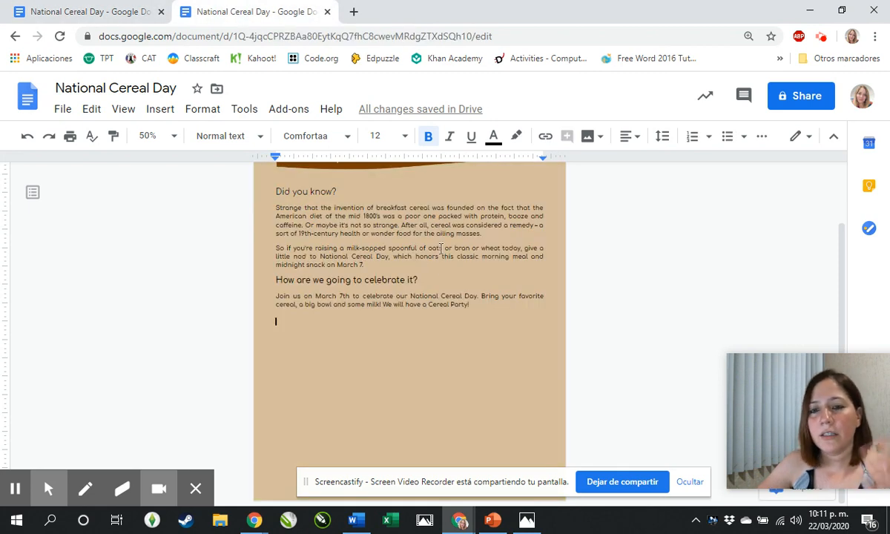
left_click(99, 20)
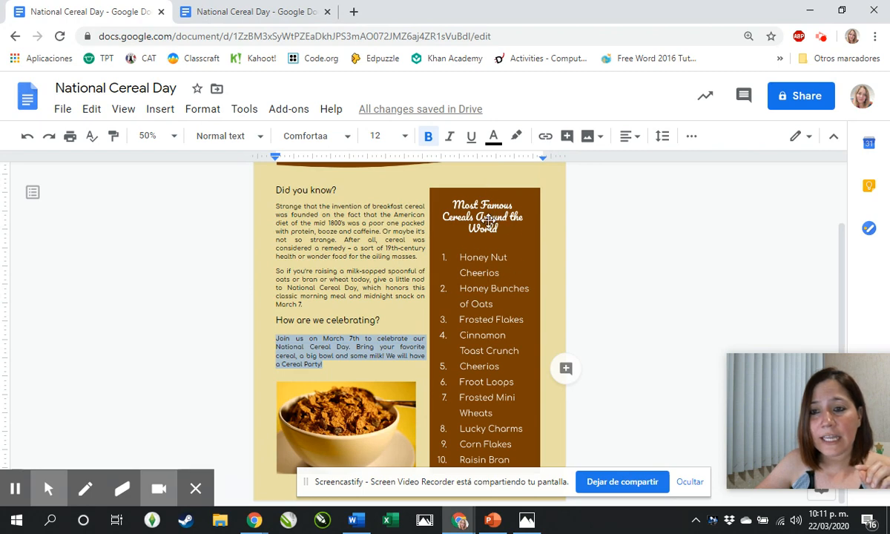
left_click(301, 8)
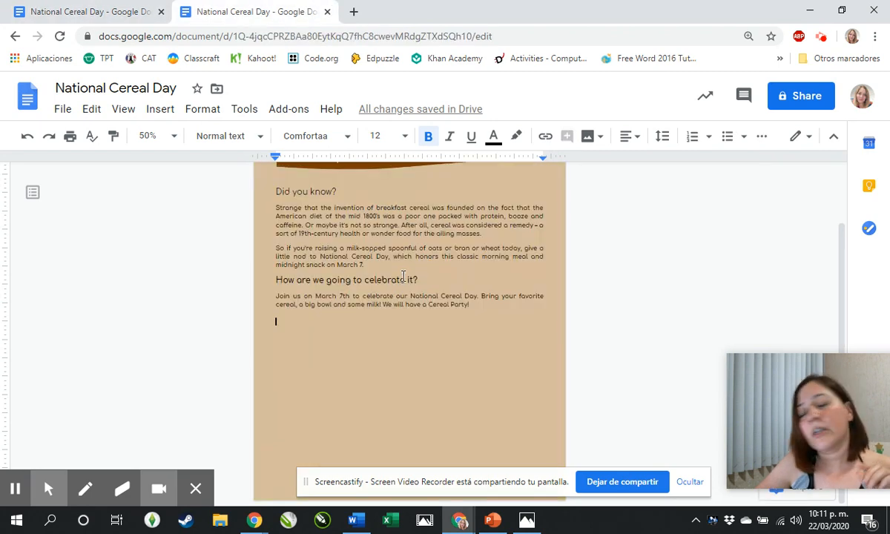
Insert a new drawing and draw a tall rectangle about 2.1 inches wide and 5.4 inches high along the canvas's left edge.
key("F11")
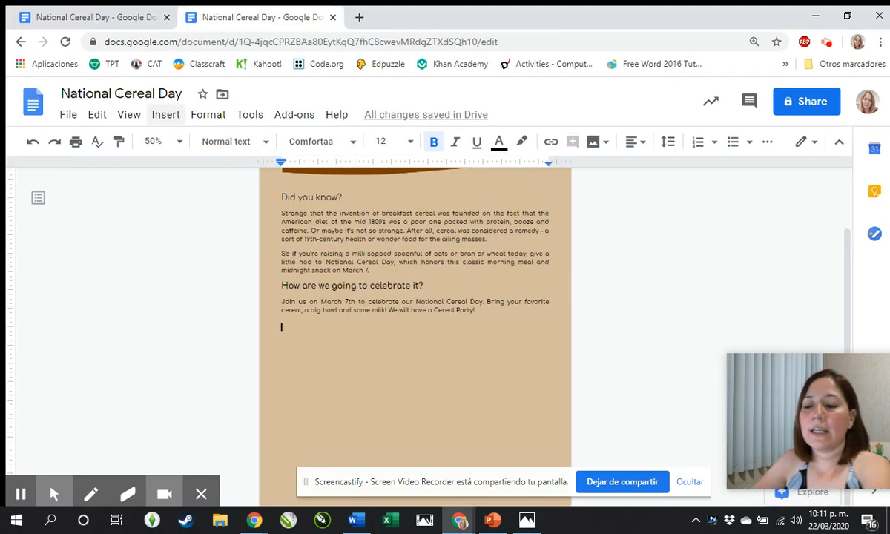
left_click(160, 37)
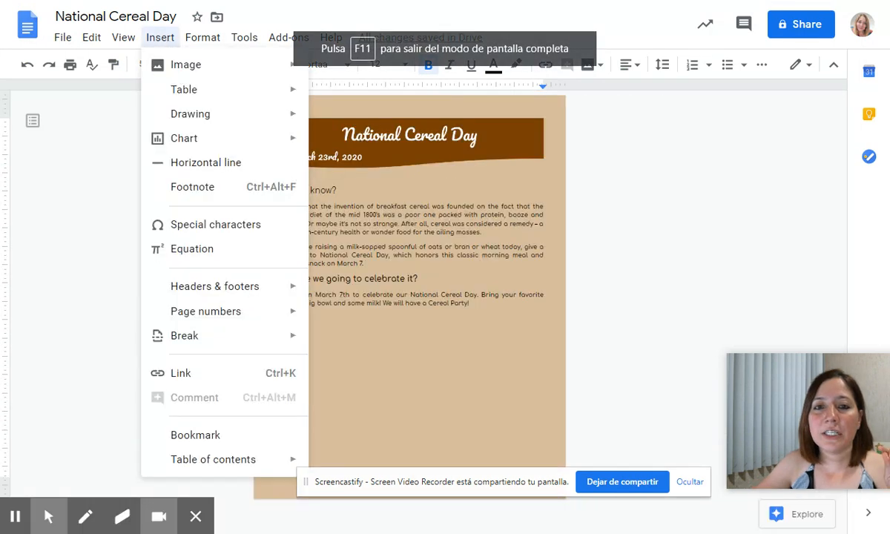
mouse_move(169, 112)
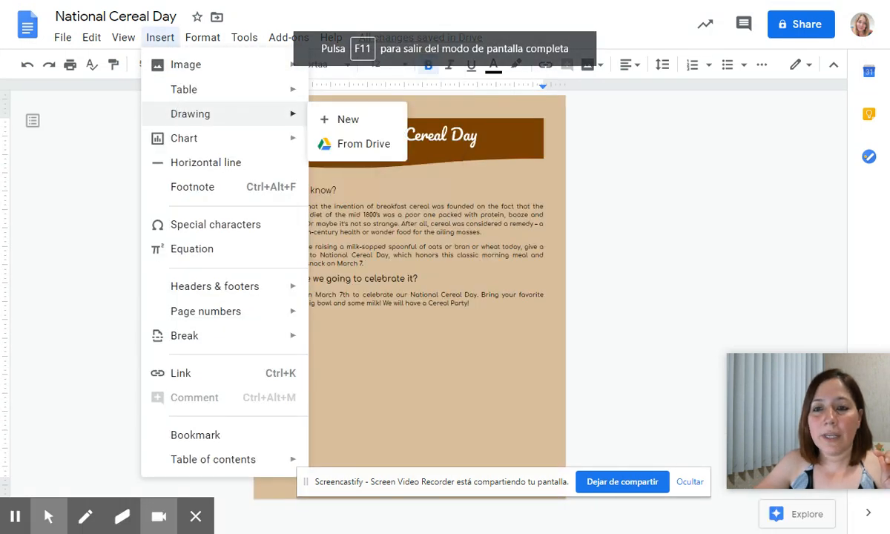
left_click(338, 126)
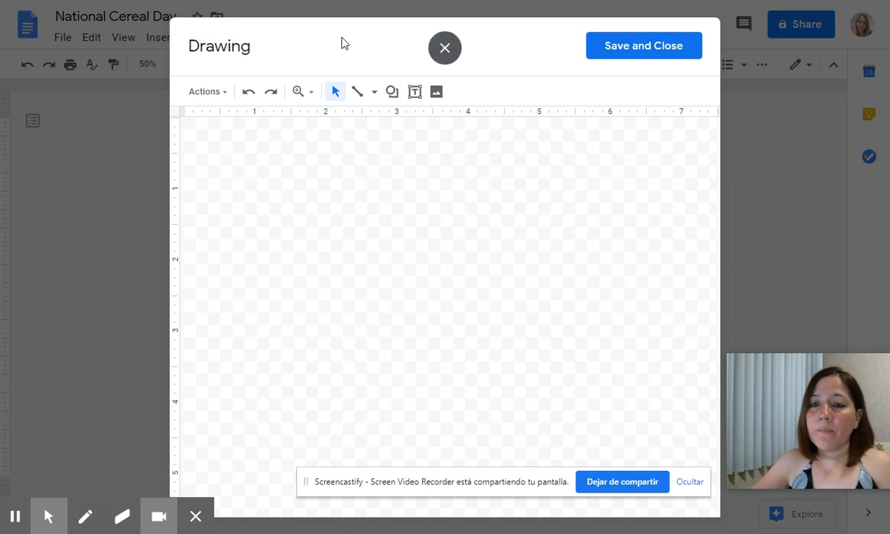
left_click(391, 92)
mouse_move(407, 120)
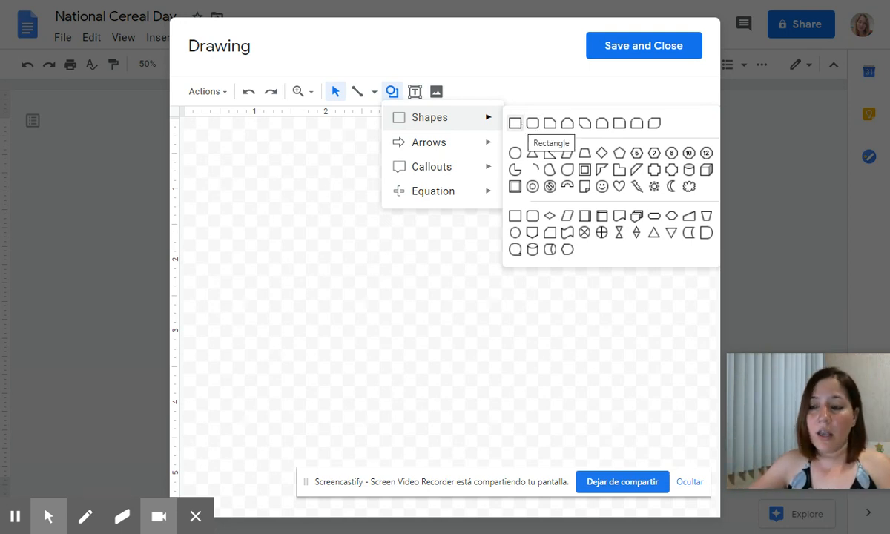
left_click(514, 123)
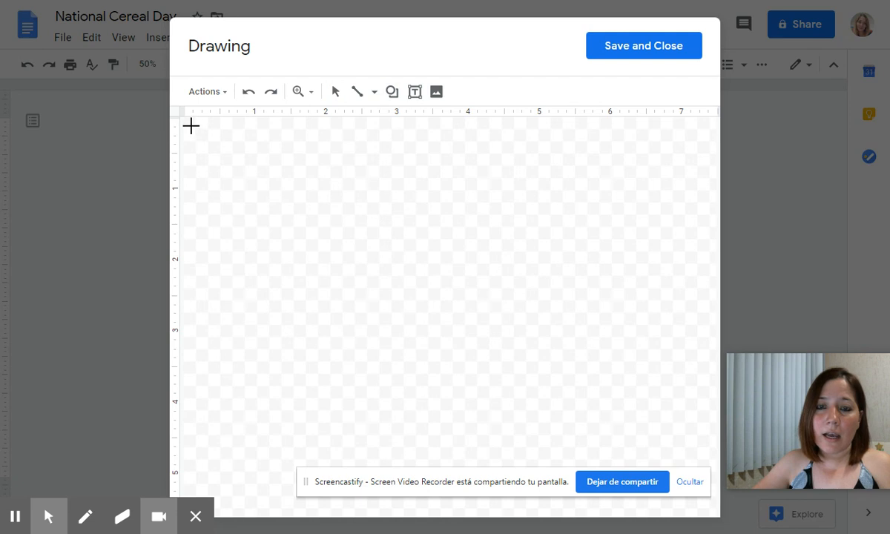
left_click_drag(191, 126, 341, 508)
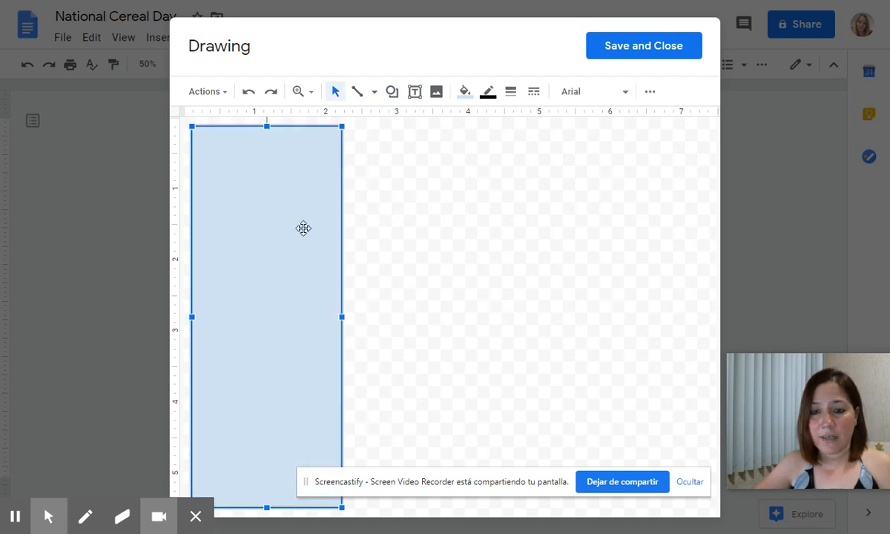
Fill the tall rectangle with dark brown and make its border transparent.
left_click(465, 92)
left_click(479, 284)
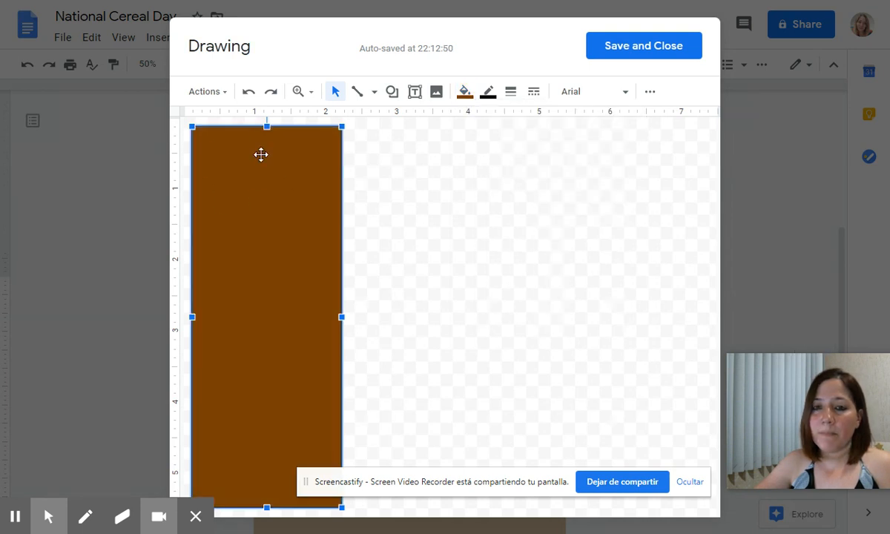
left_click(488, 91)
left_click(523, 121)
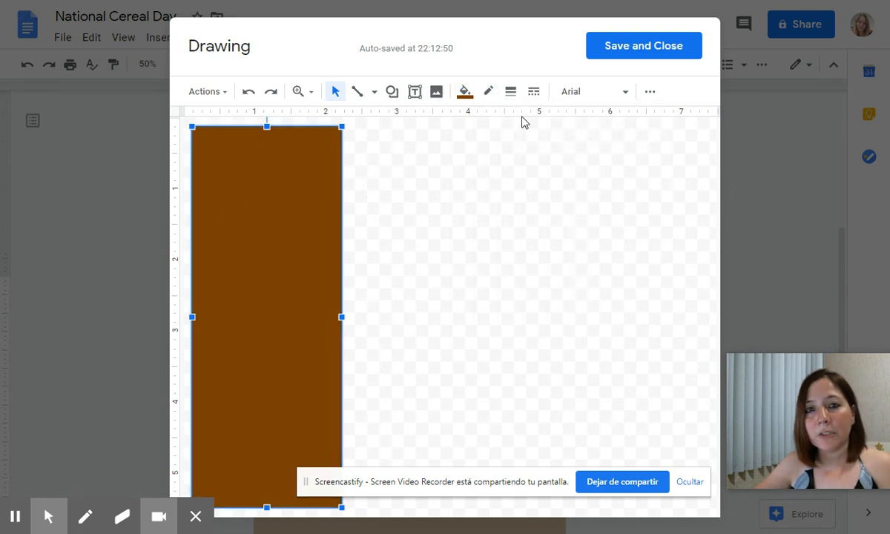
Add a text box about 1.7 inches wide and 0.9 inches high near the top of the brown rectangle.
left_click(416, 138)
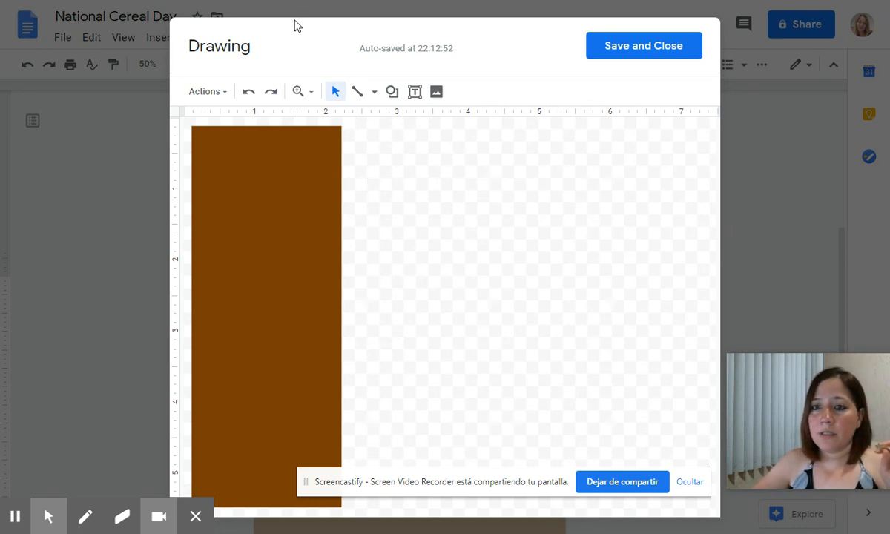
left_click(415, 91)
left_click_drag(204, 142, 324, 208)
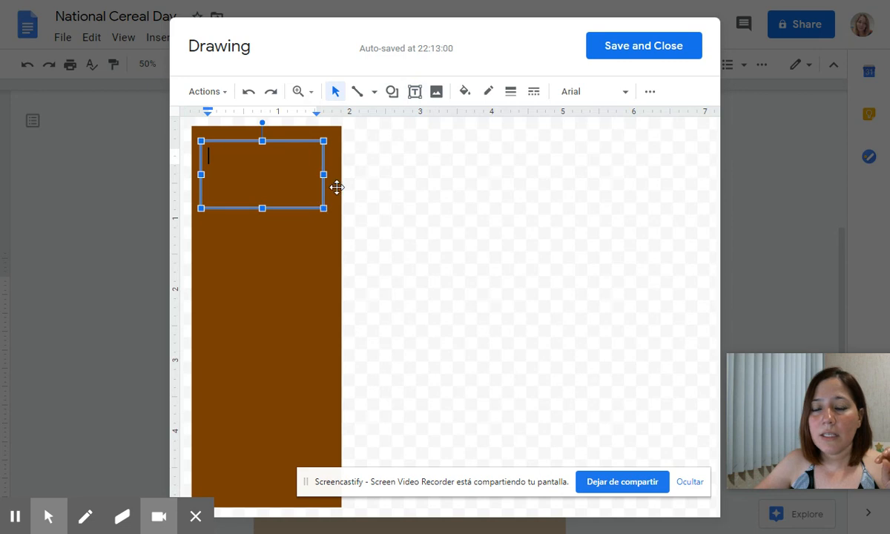
Format the new text box for centred white text in Pacifico at size 12.
left_click(590, 91)
left_click(540, 205)
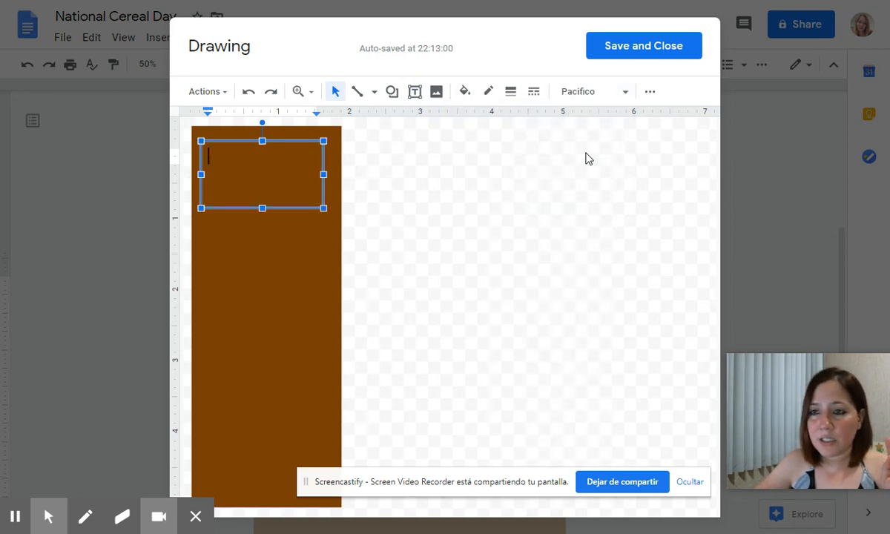
left_click(649, 92)
left_click(326, 121)
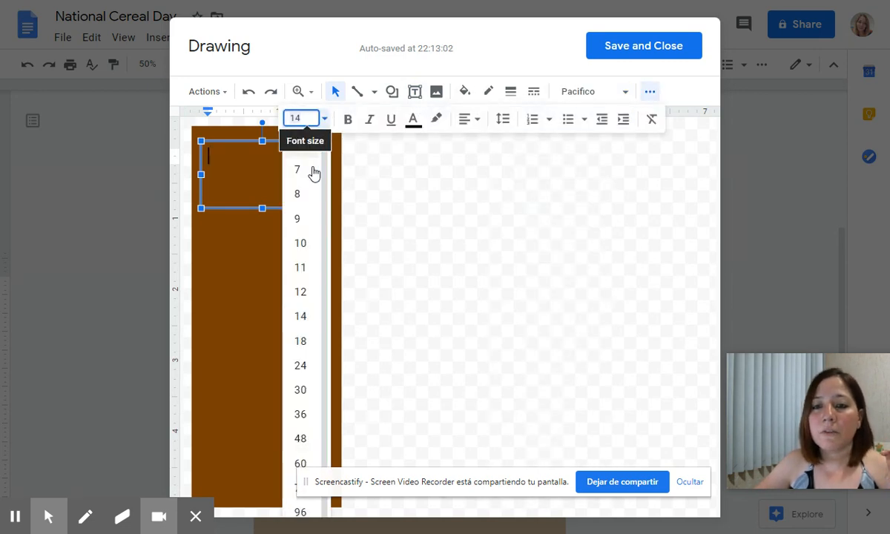
left_click(302, 293)
left_click(413, 120)
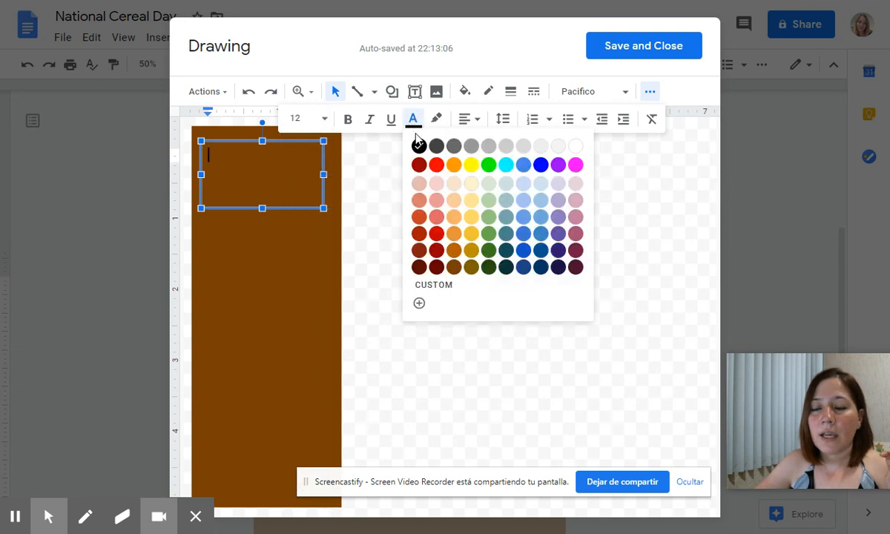
left_click(575, 146)
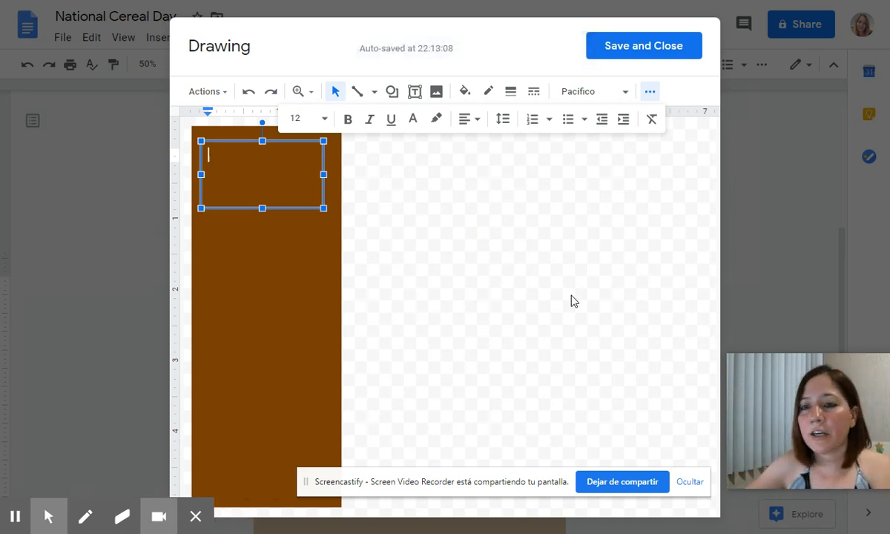
left_click(473, 123)
left_click(490, 141)
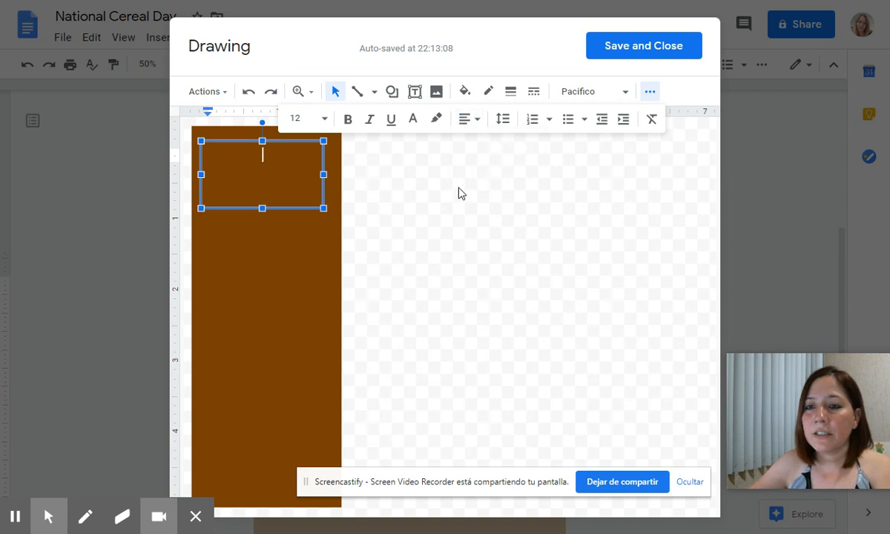
Enter the sidebar title "Most Famous Cereal of All Times" in the text box.
type("Mos")
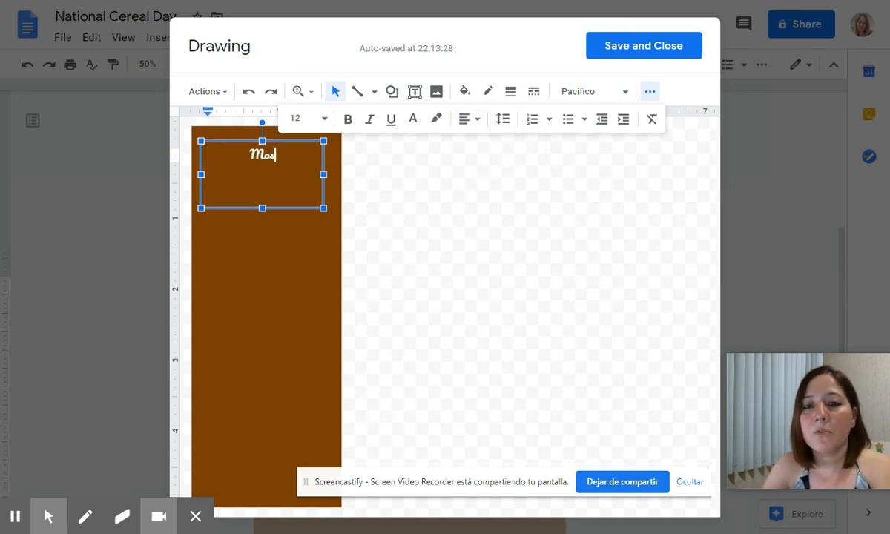
type("t Famous C")
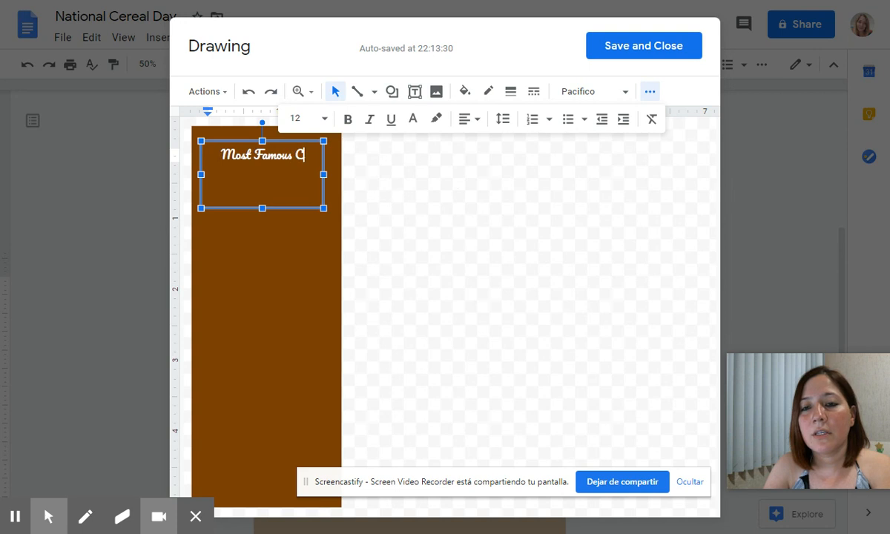
type("ereal ")
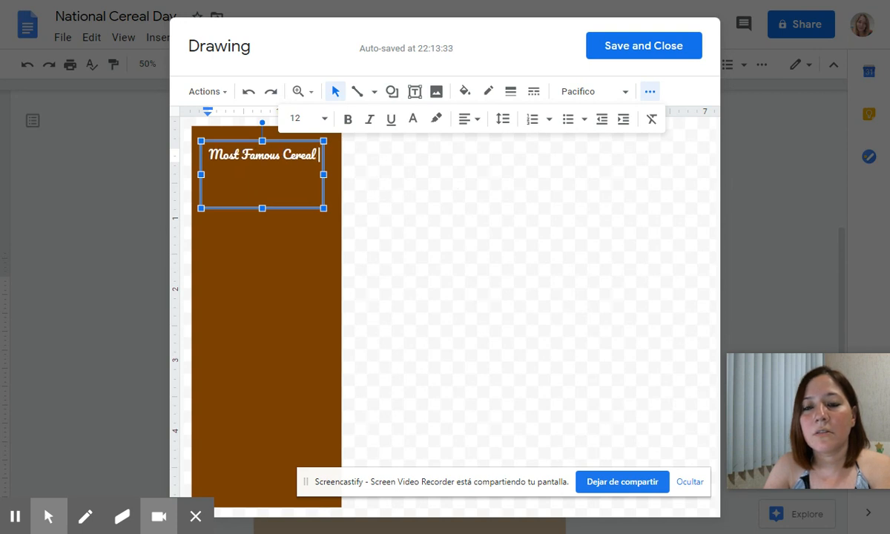
type("of All")
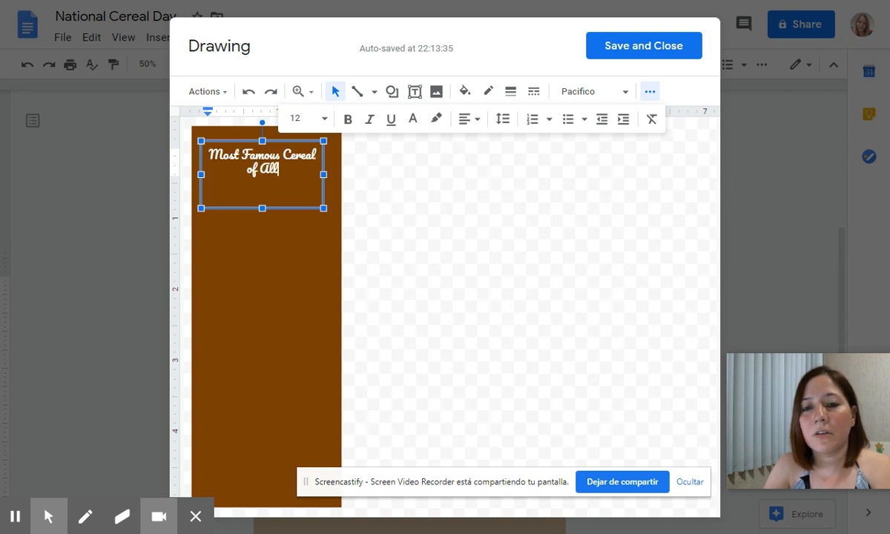
type(" Times")
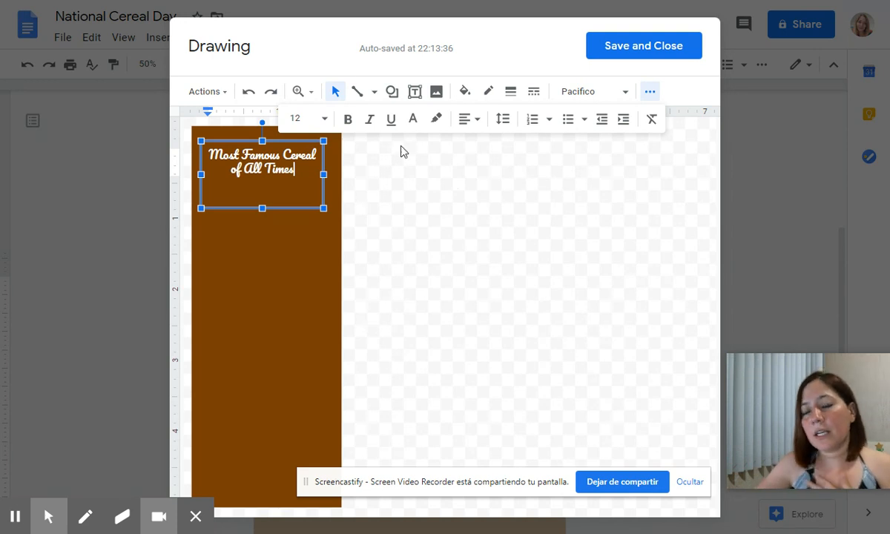
left_click(384, 191)
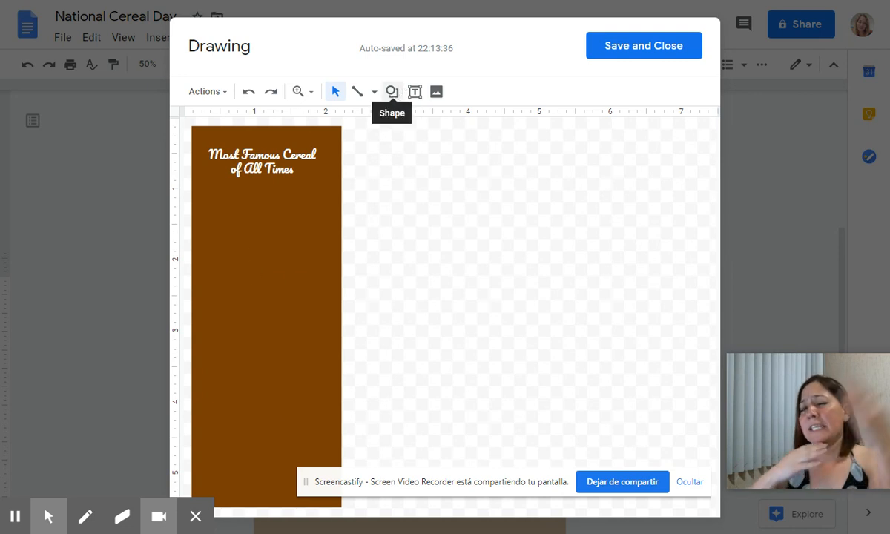
Add a text box about 1.5 inches wide and 4.2 inches high below the title and paste the numbered cereal list into it.
left_click(415, 91)
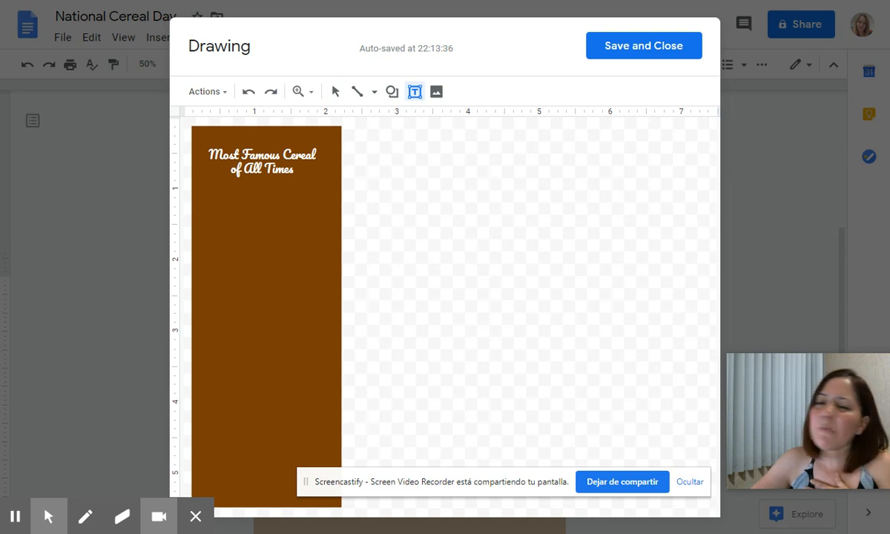
left_click_drag(210, 200, 319, 498)
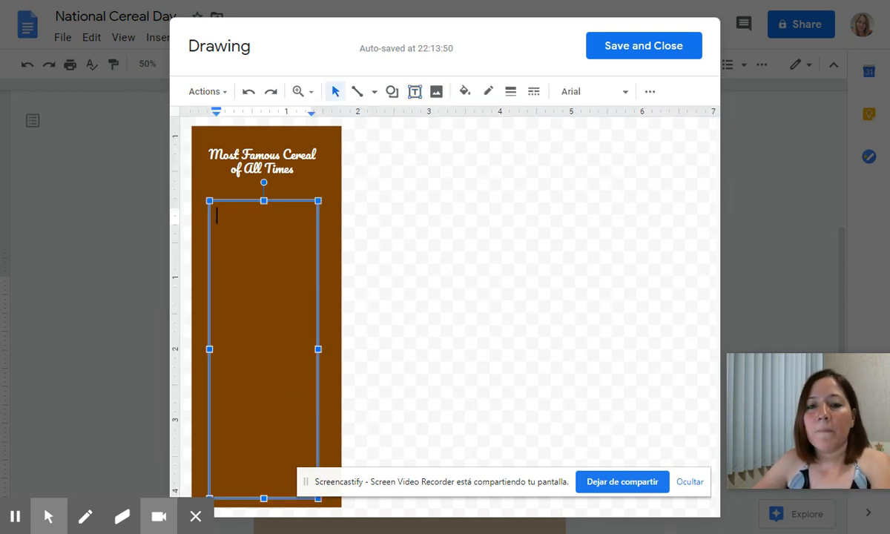
key("ctrl+v")
scroll(328, 161, "up", 3)
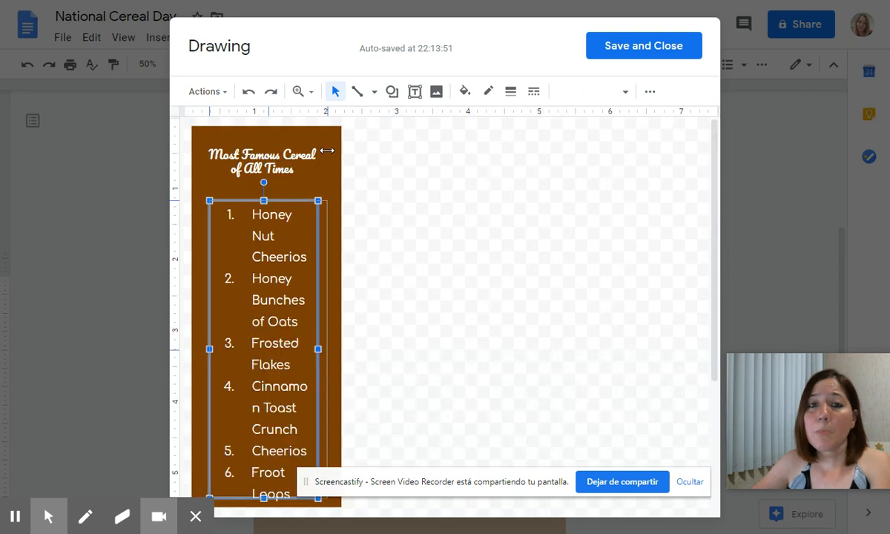
Widen the cereal list's text box to about 1.7 inches and shift it slightly up towards the title.
left_click_drag(318, 348, 328, 350)
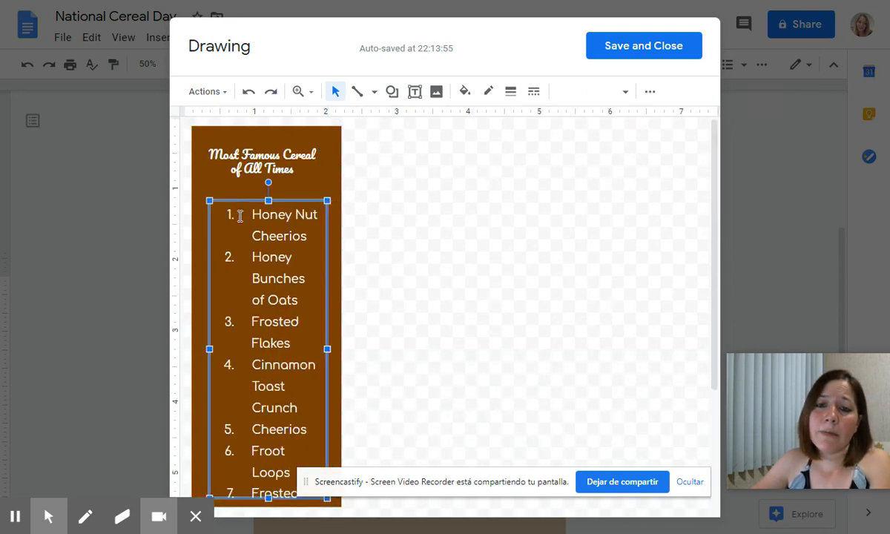
left_click_drag(243, 202, 242, 193)
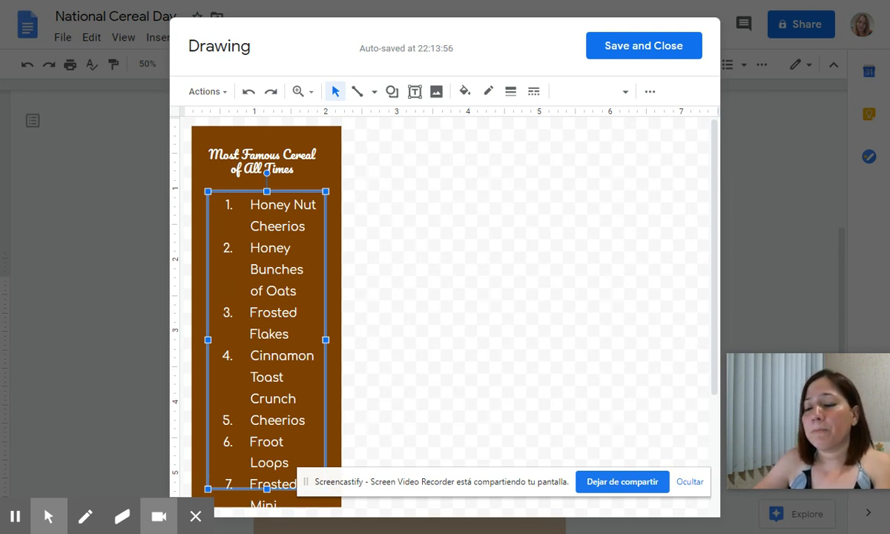
left_click(416, 236)
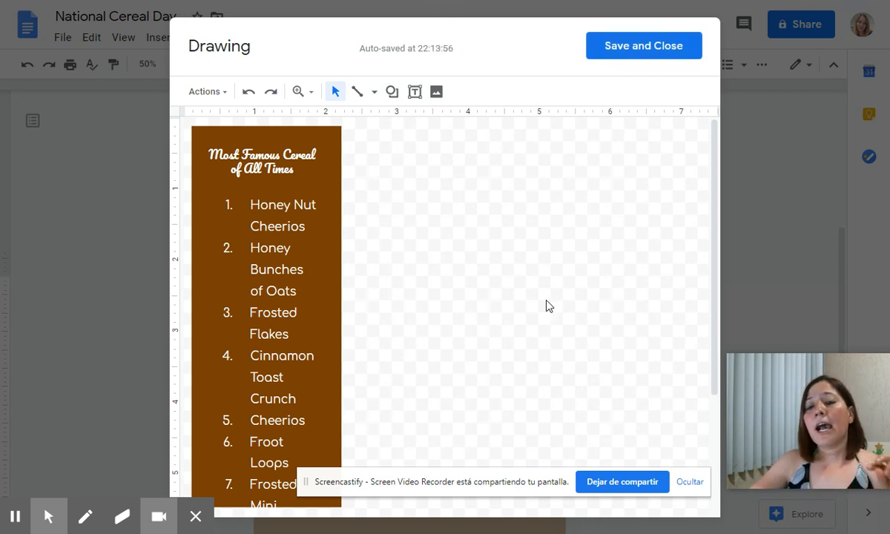
Save the sidebar drawing into the document and set it to wrap text.
left_click(635, 54)
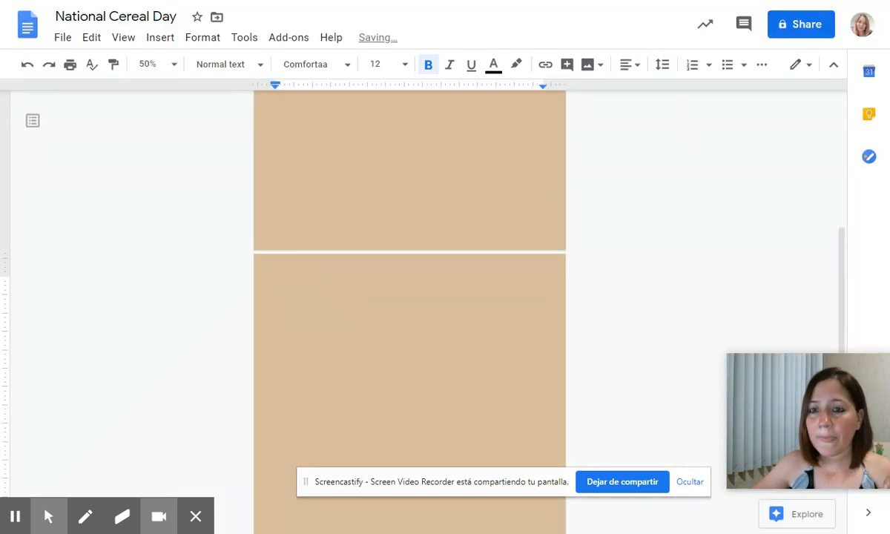
scroll(382, 302, "down", 2)
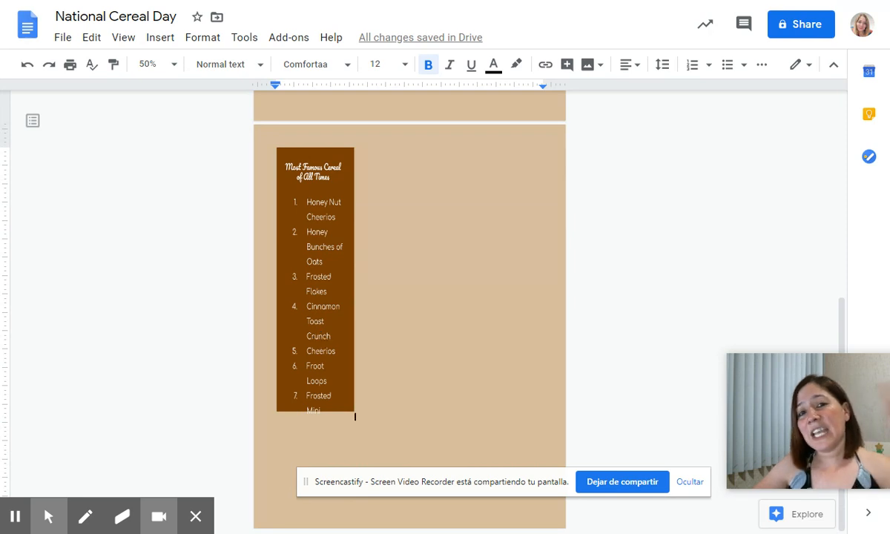
scroll(385, 356, "up", 6)
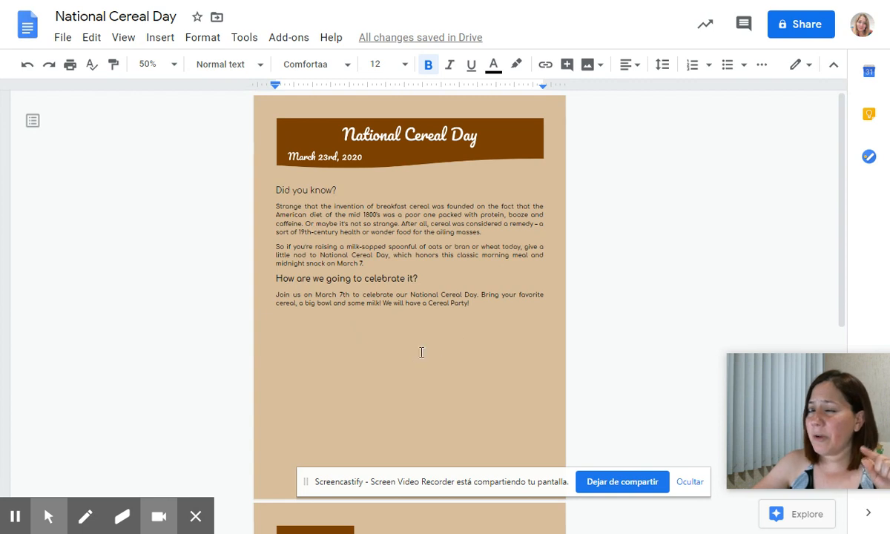
scroll(422, 352, "down", 6)
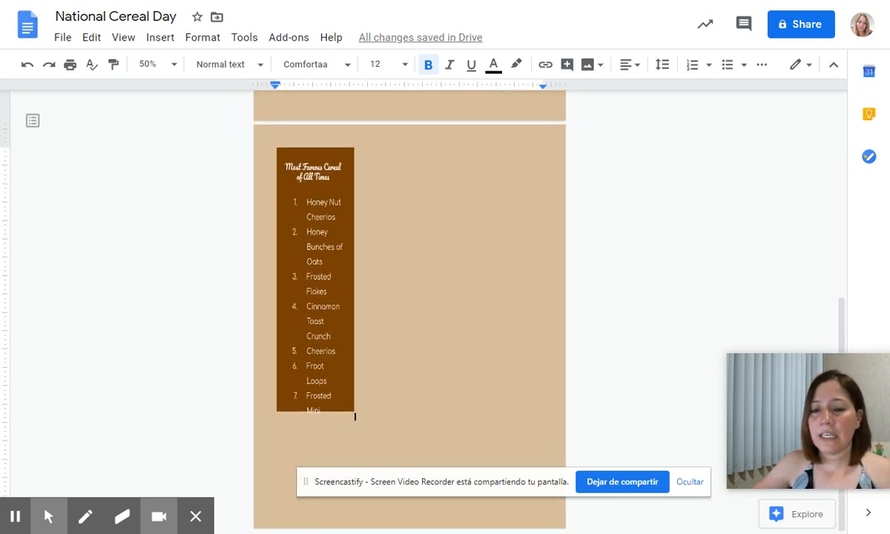
left_click(341, 379)
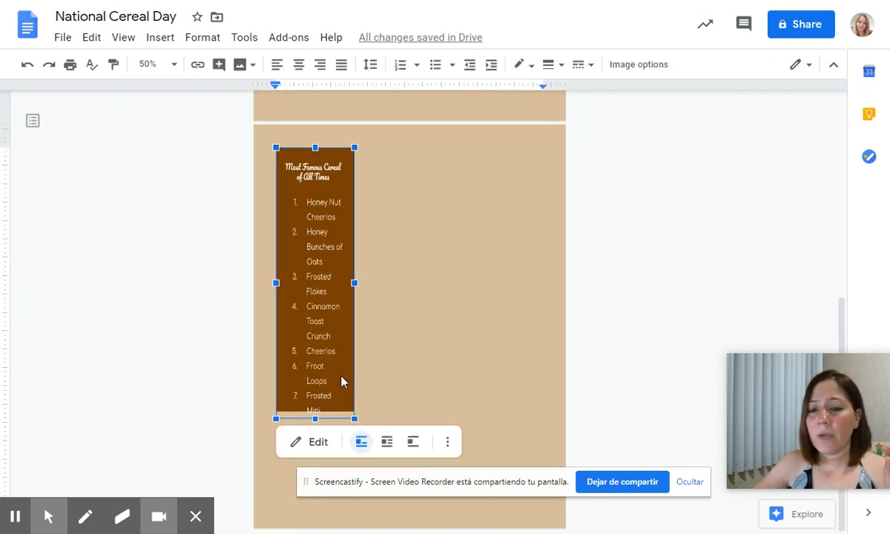
left_click(15, 516)
left_click(14, 516)
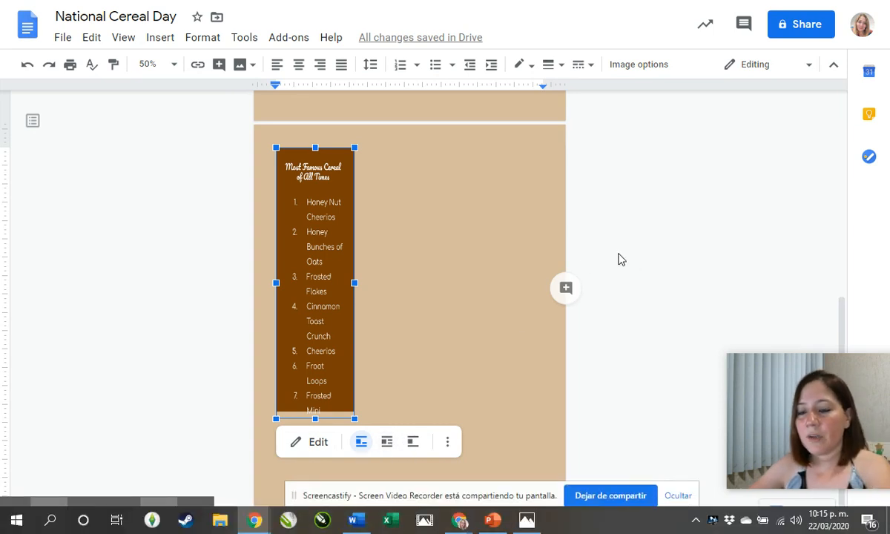
left_click(389, 445)
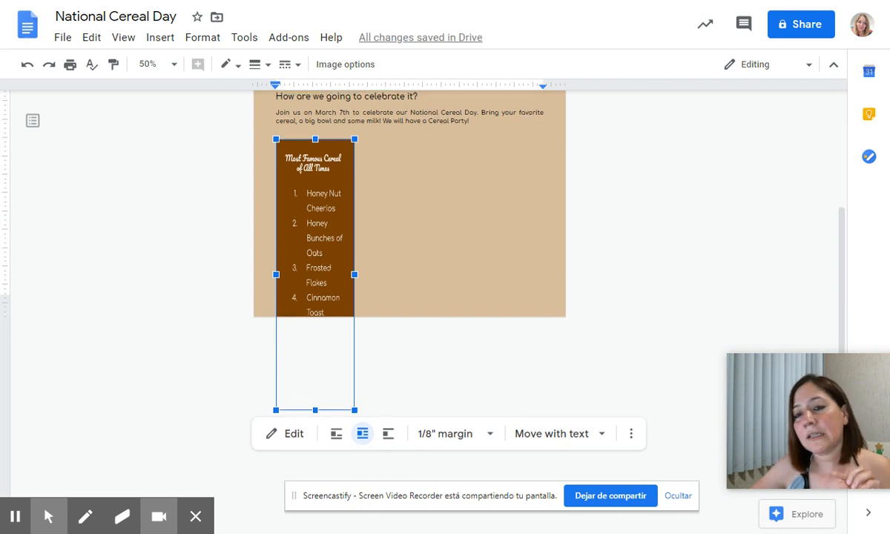
Try placing the sidebar to the right of the body text, and along the left margin instead.
scroll(372, 278, "up", 2)
scroll(442, 330, "down", 3)
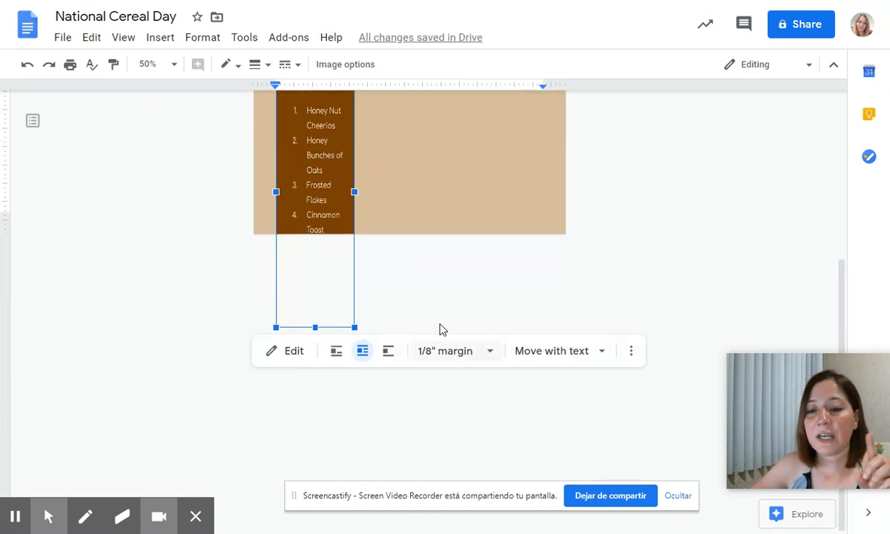
scroll(475, 304, "up", 3)
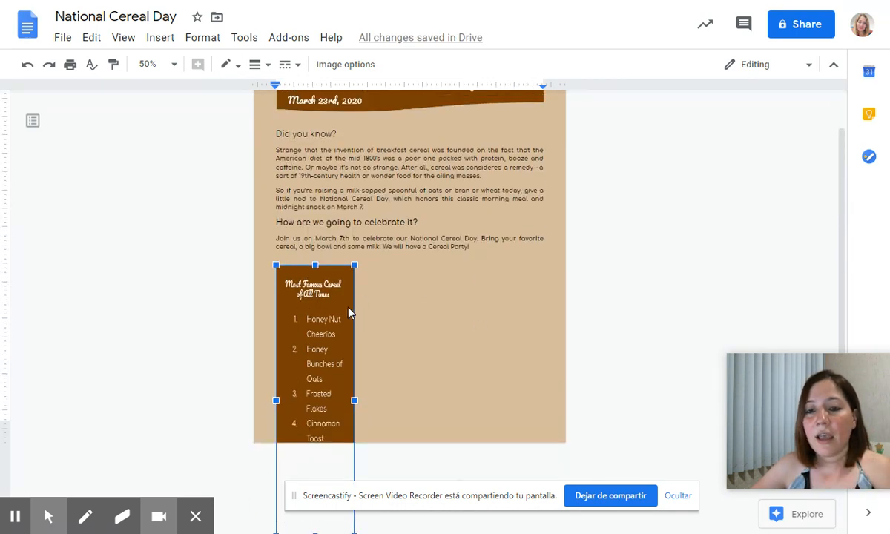
scroll(348, 311, "down", 1)
left_click_drag(349, 304, 537, 176)
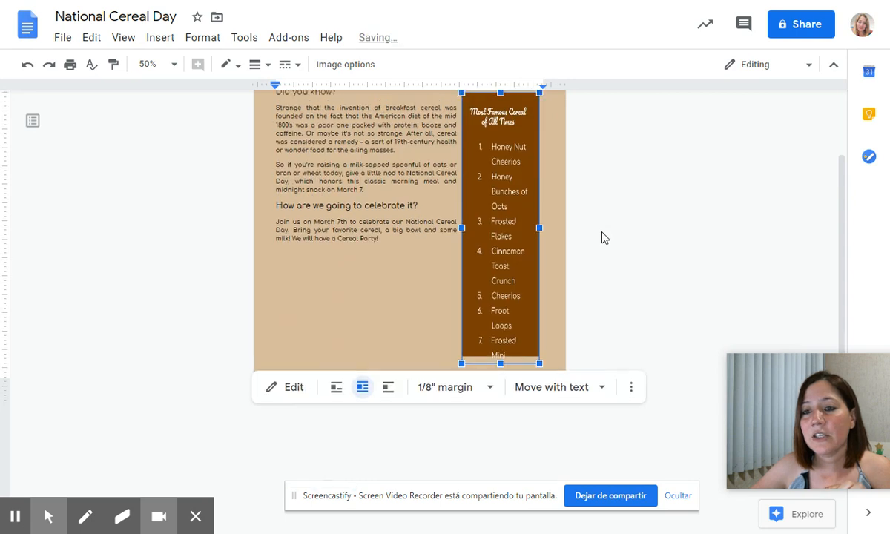
scroll(590, 247, "up", 2)
left_click_drag(509, 290, 333, 274)
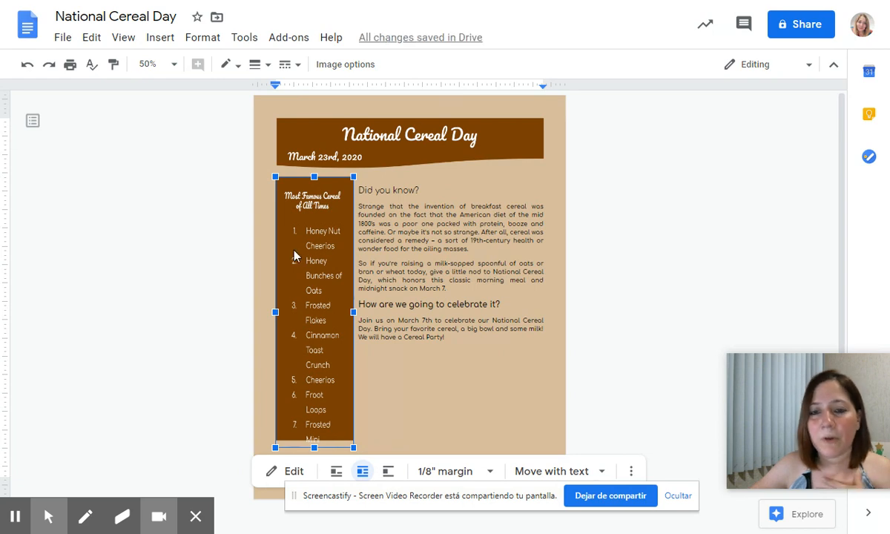
Place the sidebar along the page's right margin below the header banner, at X 5.8, Y 2.2.
left_click_drag(294, 251, 484, 251)
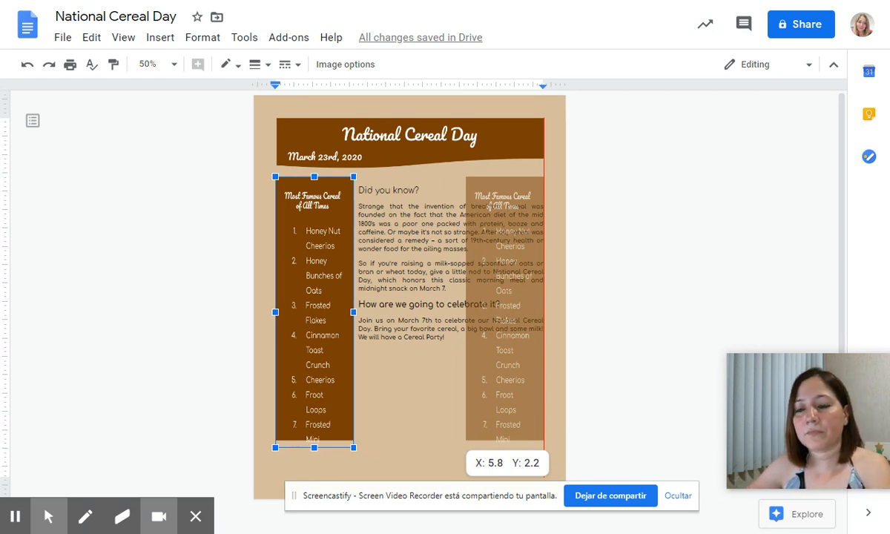
key("ctrl+f")
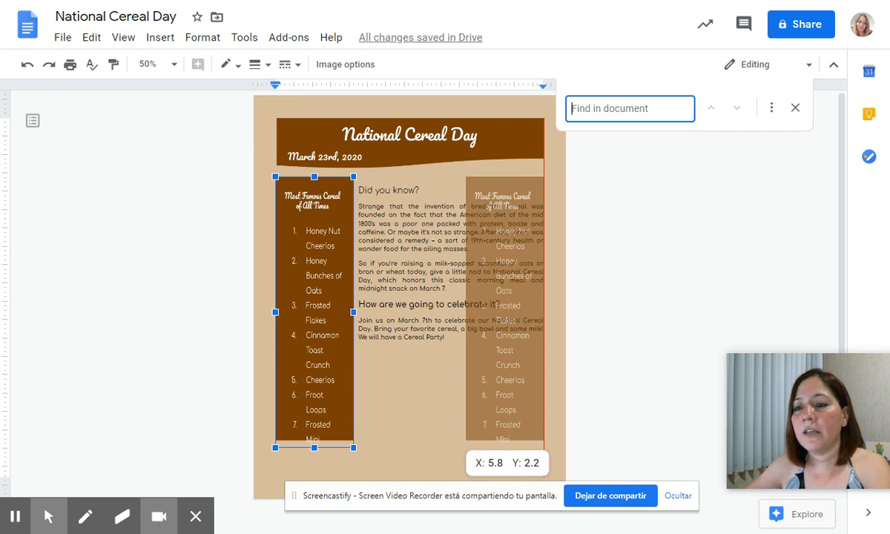
left_click_drag(459, 241, 506, 231)
left_click(796, 108)
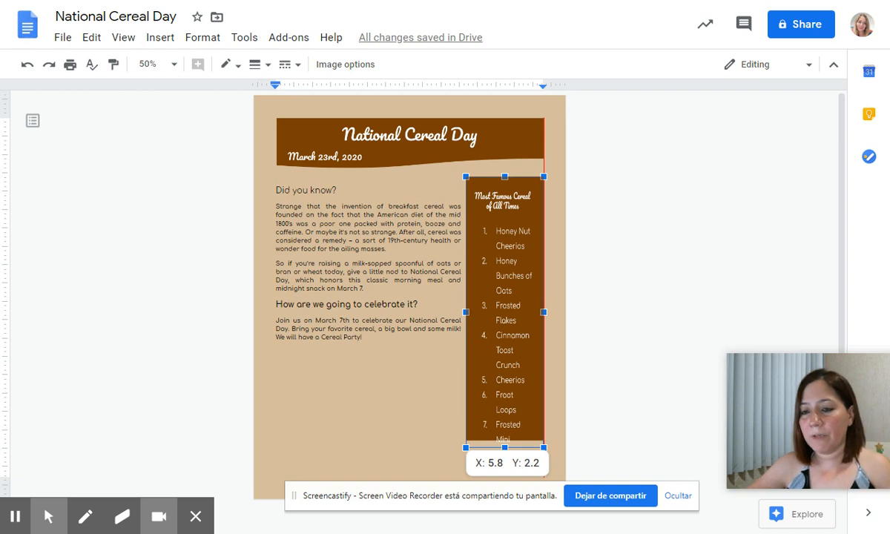
left_click_drag(500, 235, 499, 236)
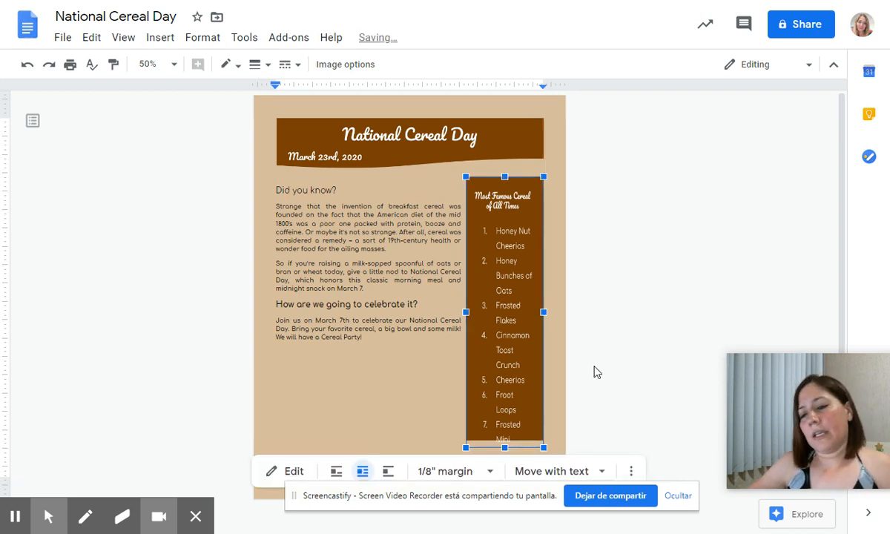
scroll(408, 259, "down", 2)
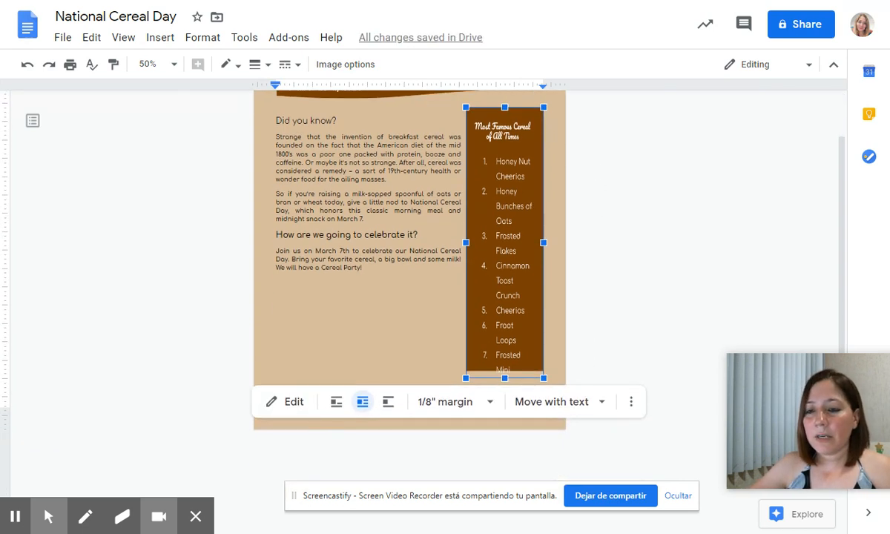
Enlarge the brown sidebar proportionally toward the body text until it reaches close to the page's bottom margin.
left_click_drag(459, 381, 512, 397)
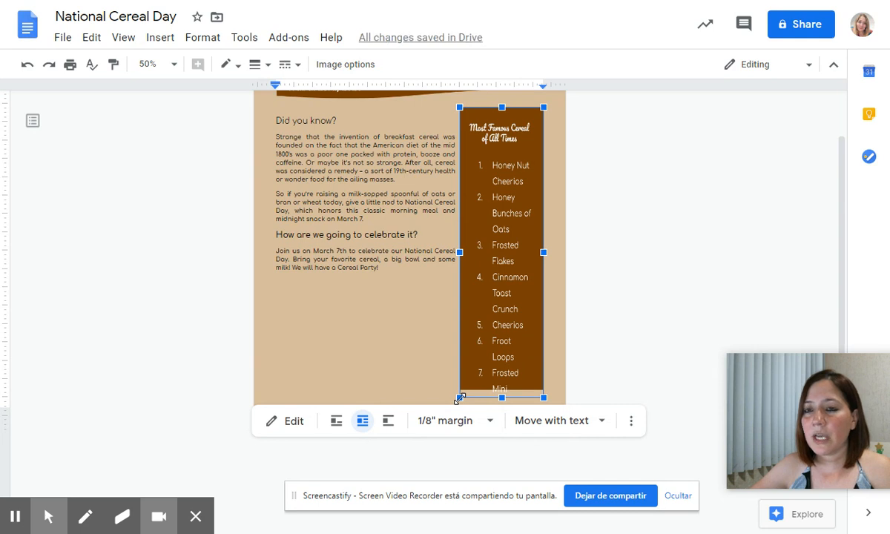
left_click_drag(458, 400, 462, 399)
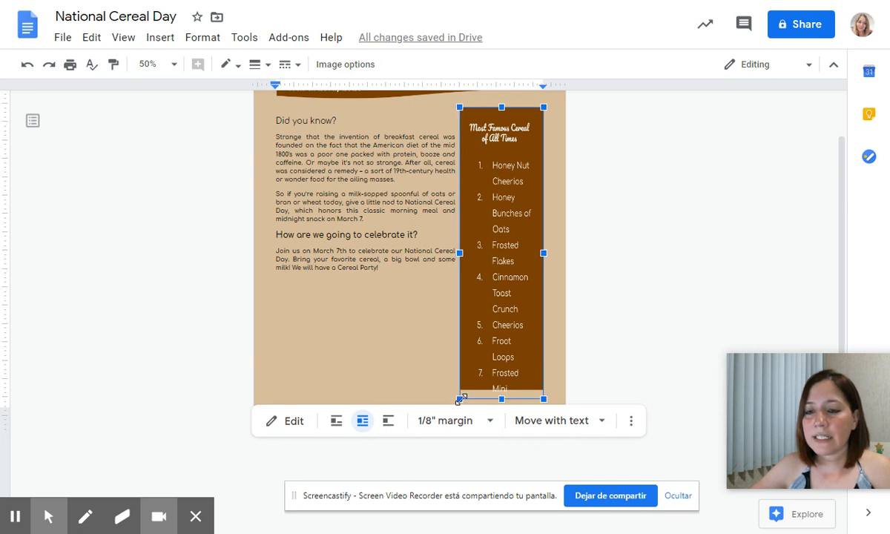
left_click(632, 356)
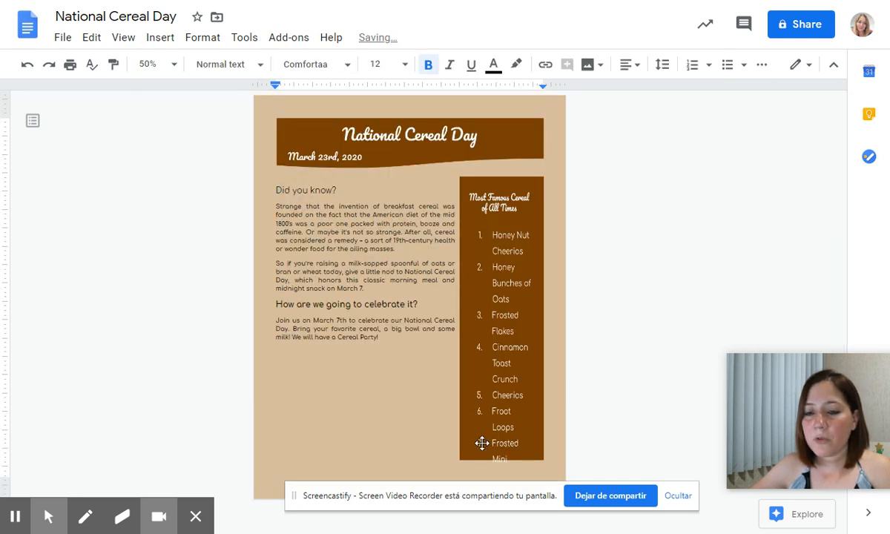
left_click_drag(475, 500, 512, 27)
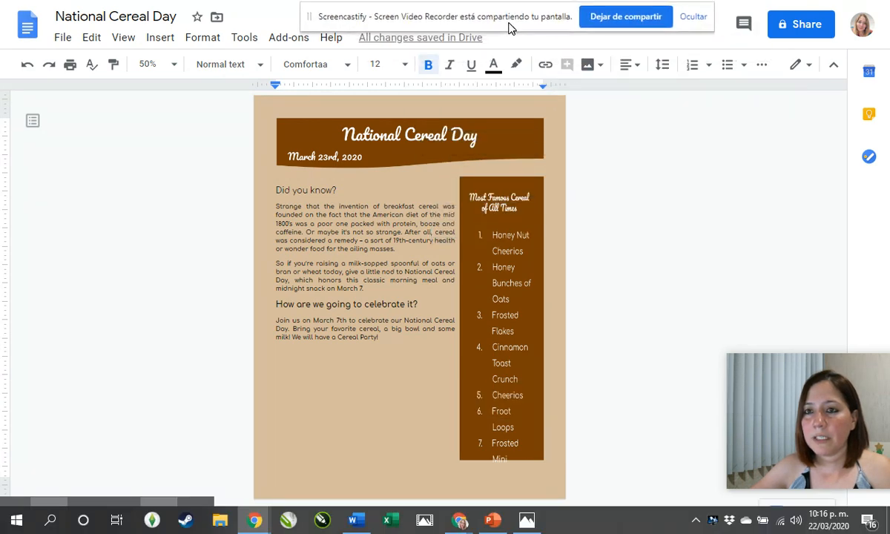
left_click(462, 468)
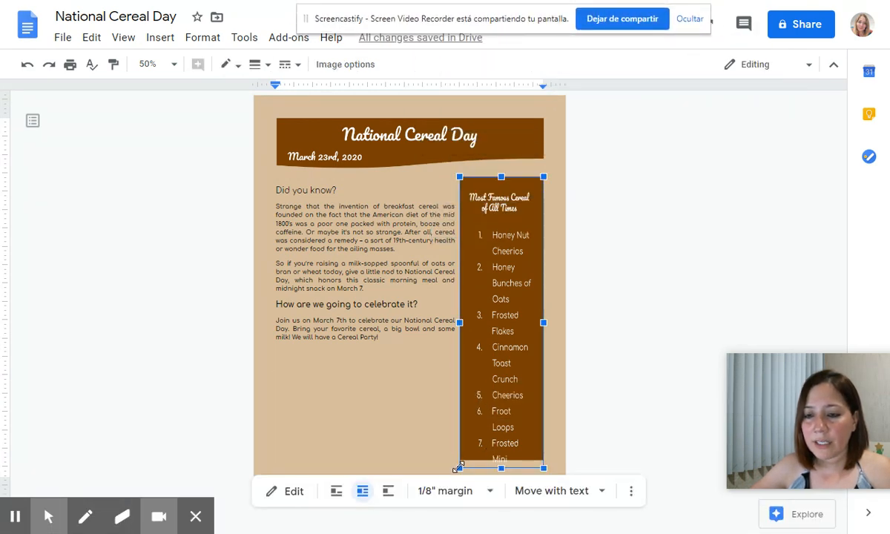
mouse_move(459, 467)
left_mouse_down()
mouse_move(439, 511)
mouse_move(453, 469)
left_mouse_up()
left_click(615, 360)
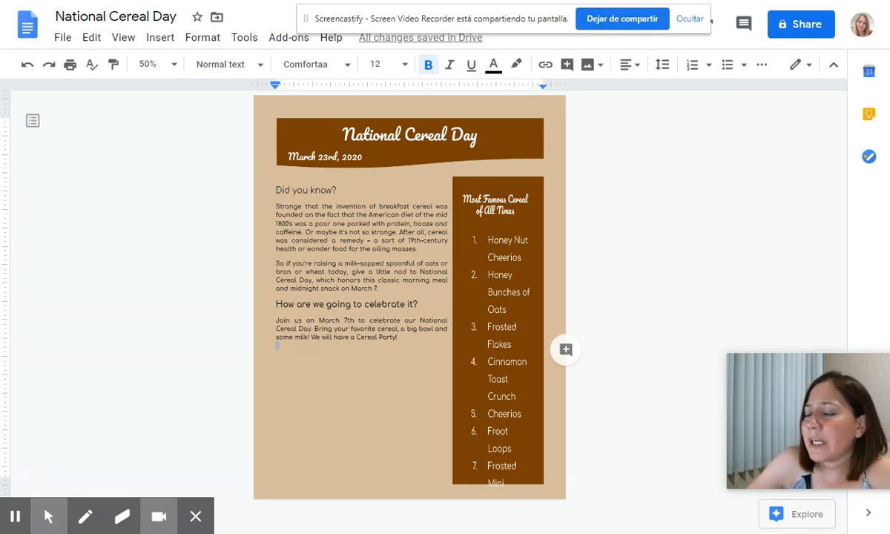
Open the sidebar drawing for editing and extend the cereal list's text box slightly to the left and upward.
double_click(469, 295)
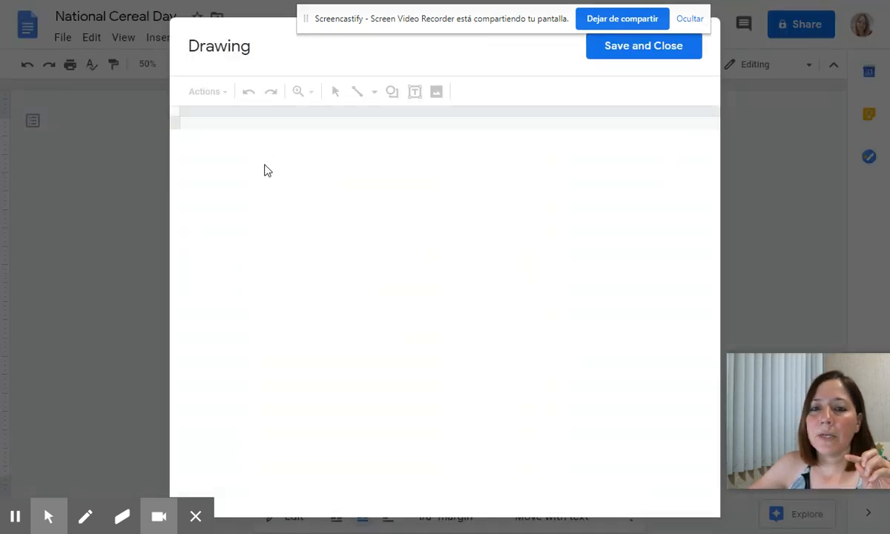
left_click(260, 210)
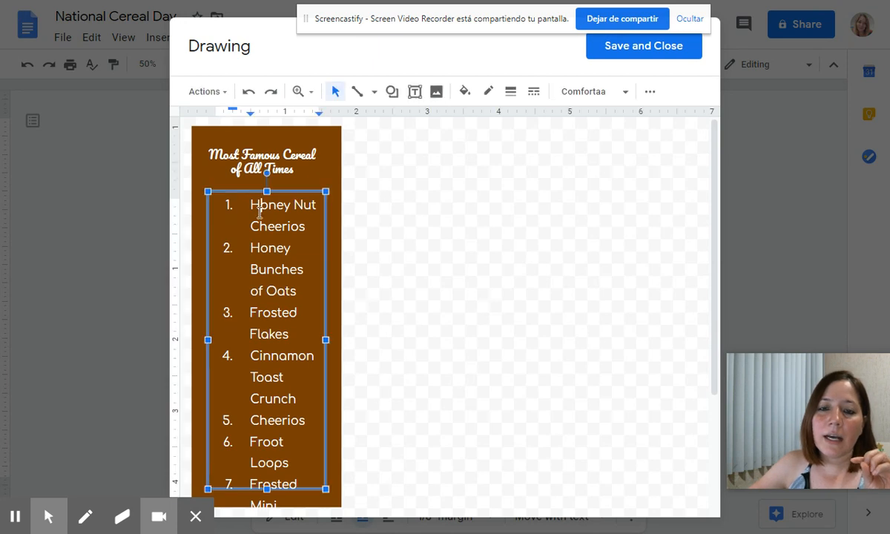
left_click_drag(207, 340, 202, 340)
left_click_drag(263, 191, 263, 187)
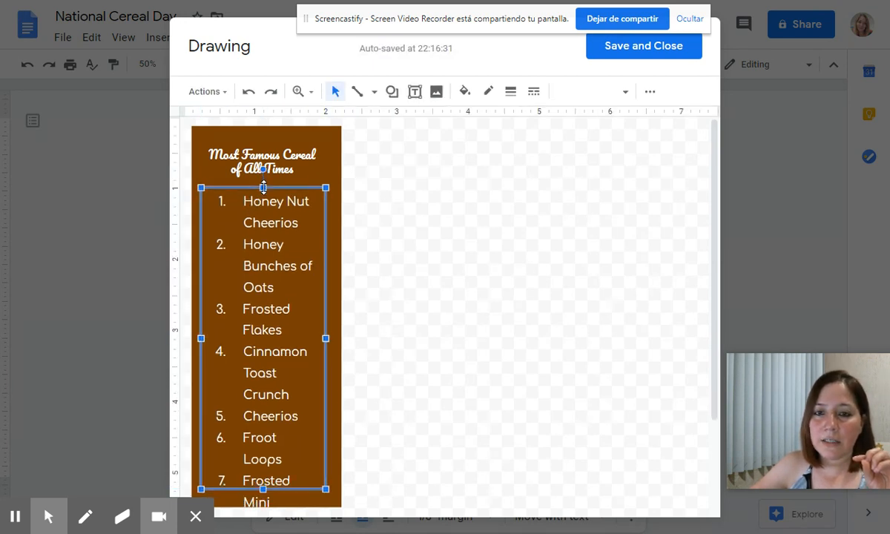
Set all of the cereal list's text to size 12 and justify it.
left_click(221, 202)
key("ctrl+a")
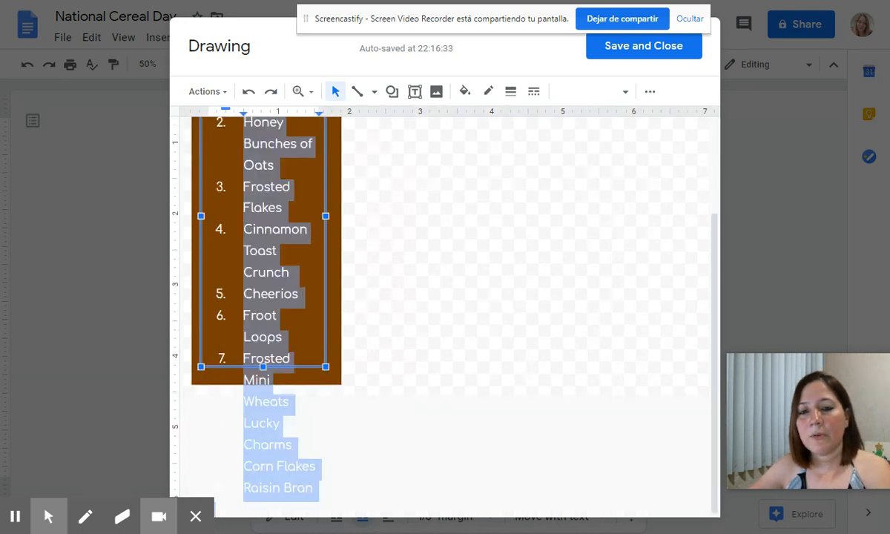
left_click(650, 92)
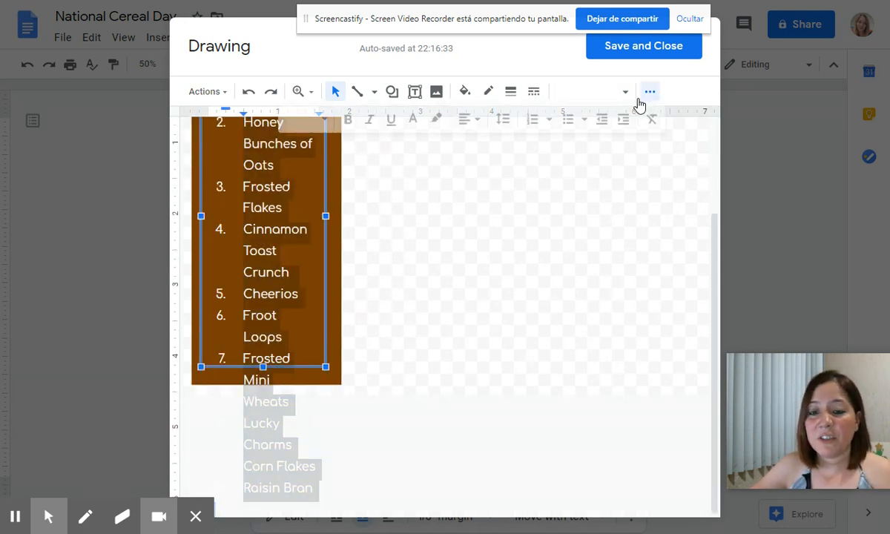
left_click(325, 118)
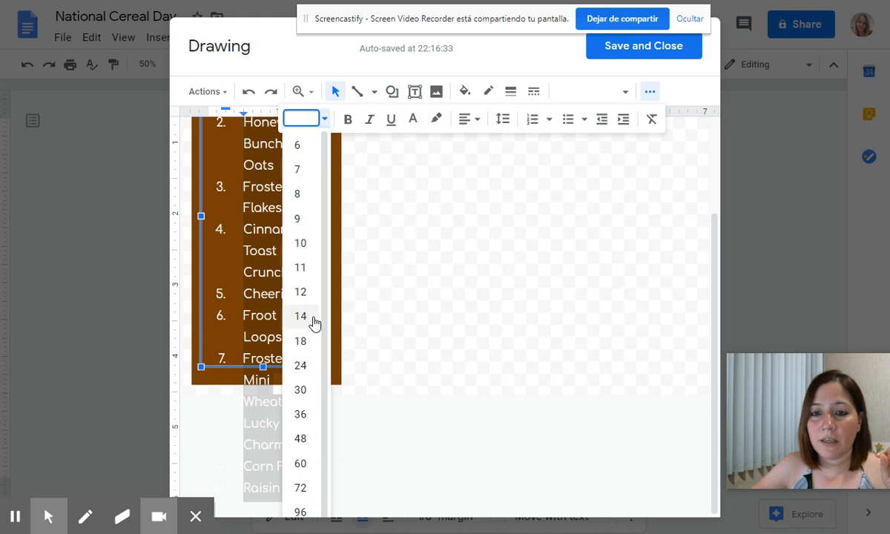
left_click(304, 293)
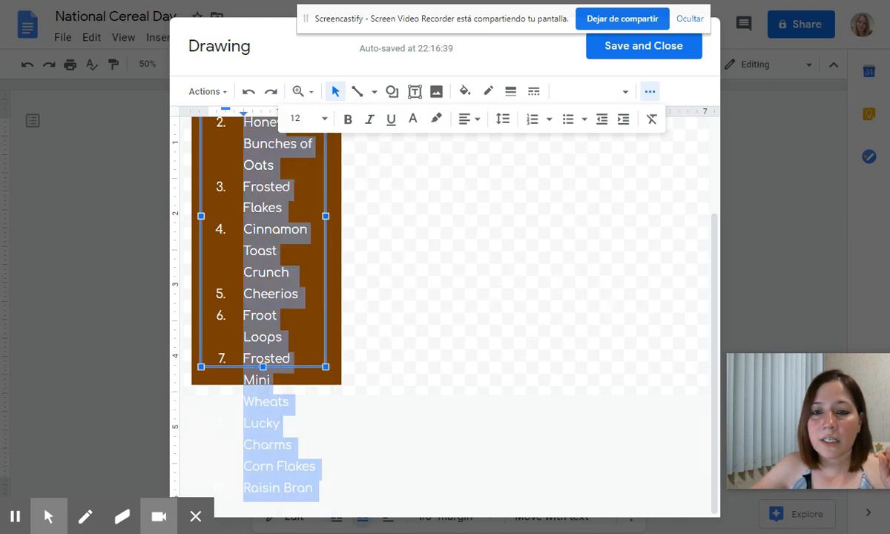
left_click(475, 119)
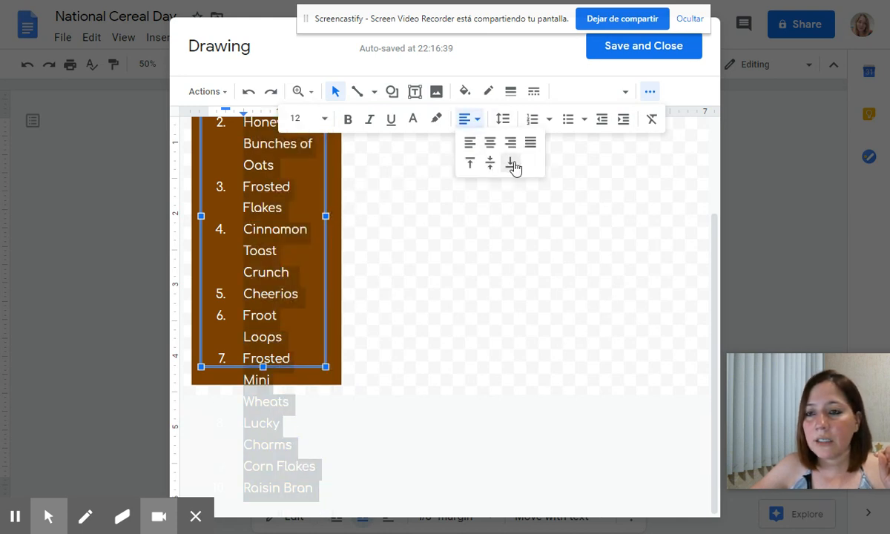
left_click(529, 142)
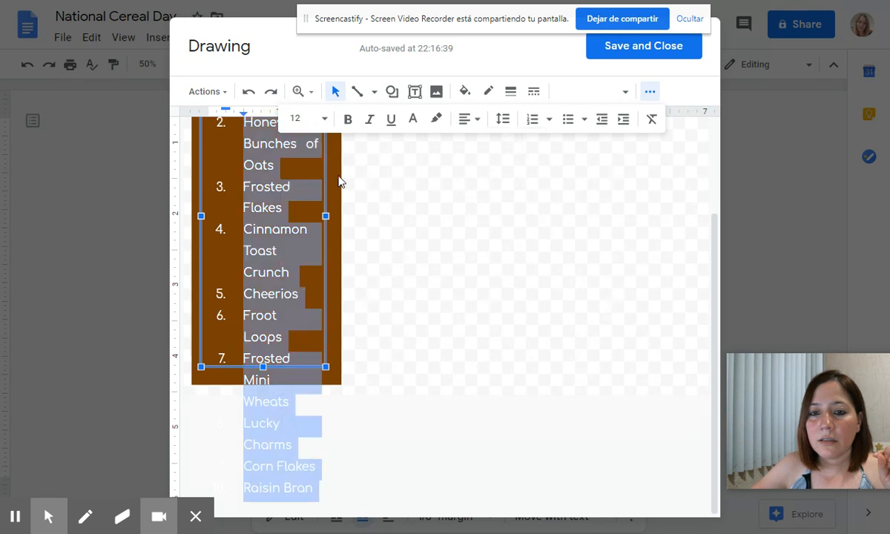
Widen the cereal list's text box slightly to the right and reduce its text to size 10, trying size 8 first.
left_click(327, 217)
left_click_drag(327, 217, 333, 216)
left_click(301, 119)
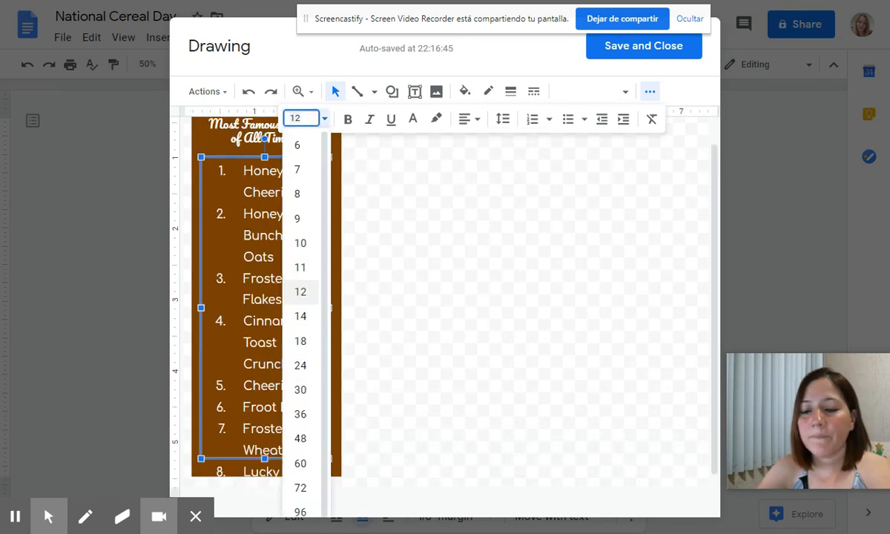
type("8")
key("Return")
left_click(303, 117)
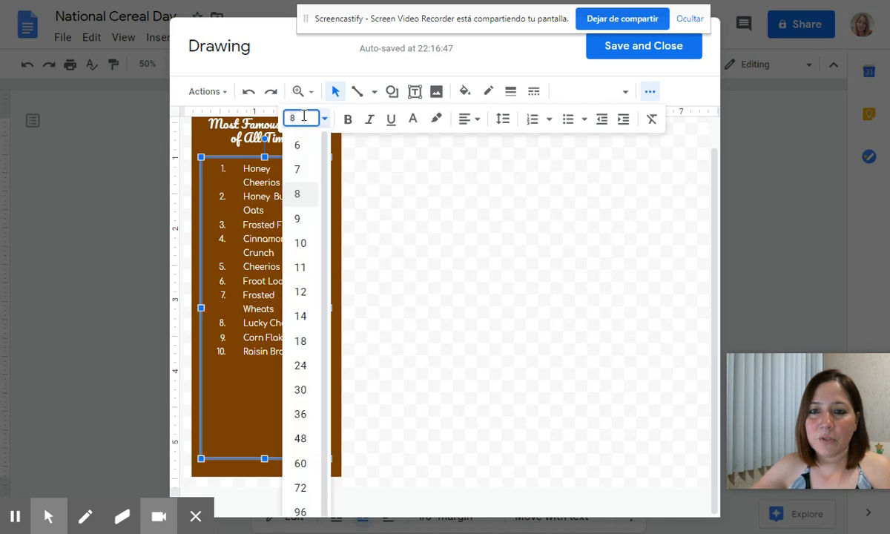
type("10")
key("Return")
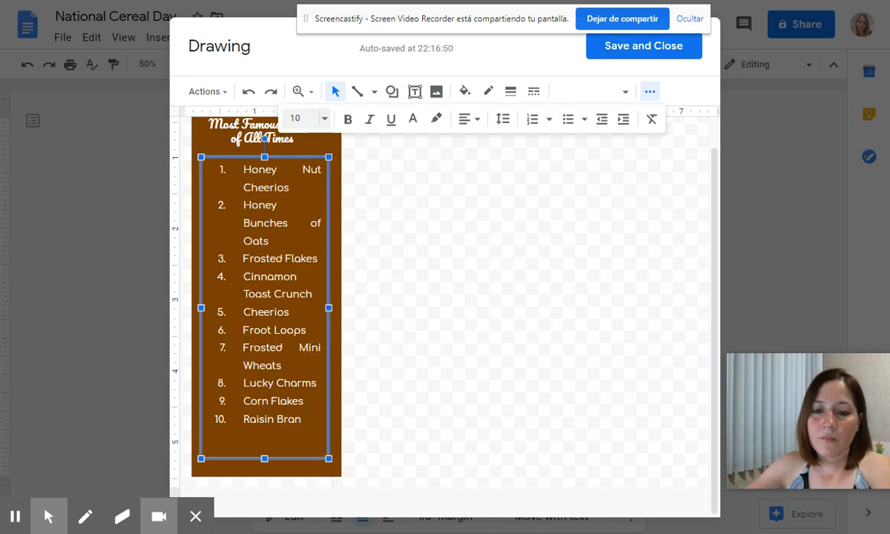
Try size 11 for the cereal list's text, and settle on size 10.5.
left_click(303, 117)
type("11")
key("Return")
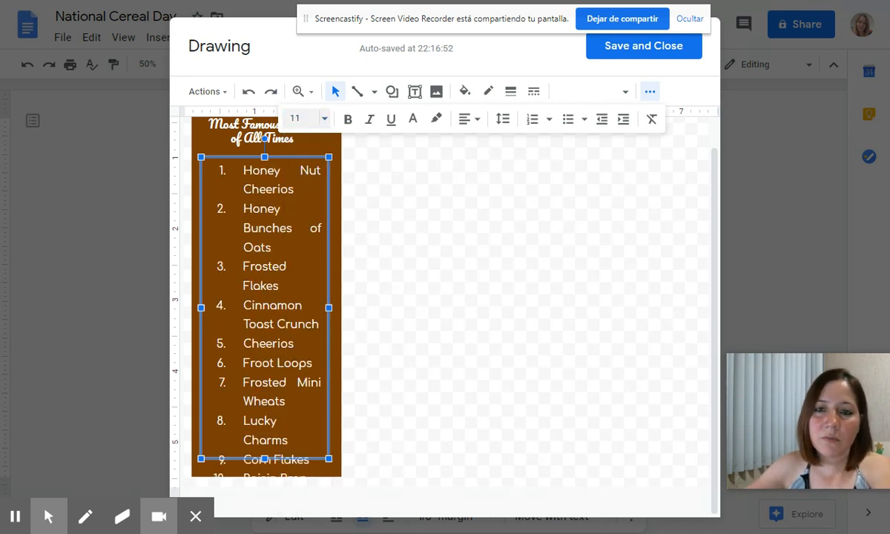
left_click(304, 117)
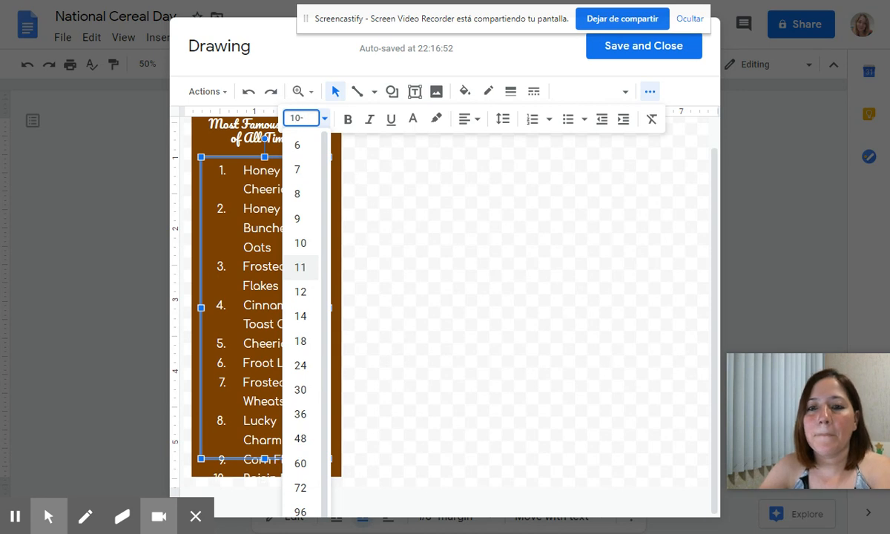
type("10.5")
key("Return")
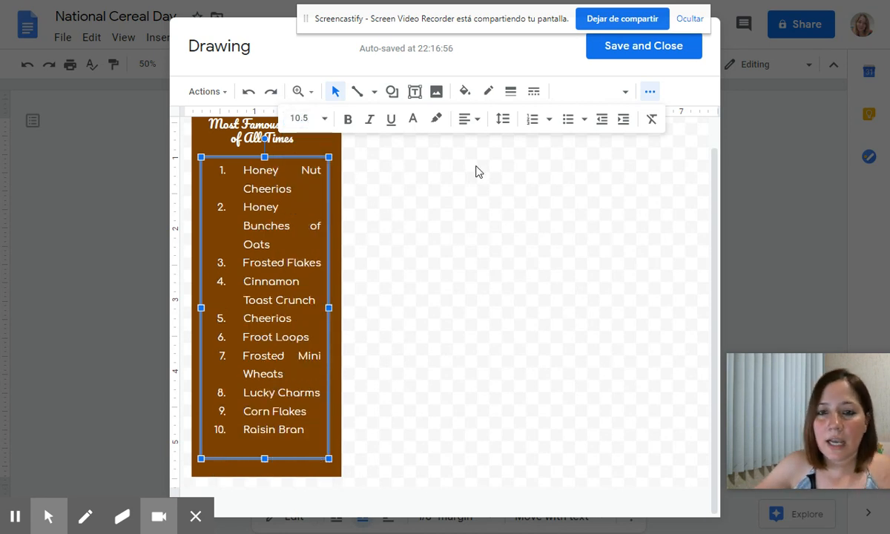
Save the sidebar drawing into the document and enlarge it toward the body text until it nearly reaches the page's bottom.
left_click(666, 49)
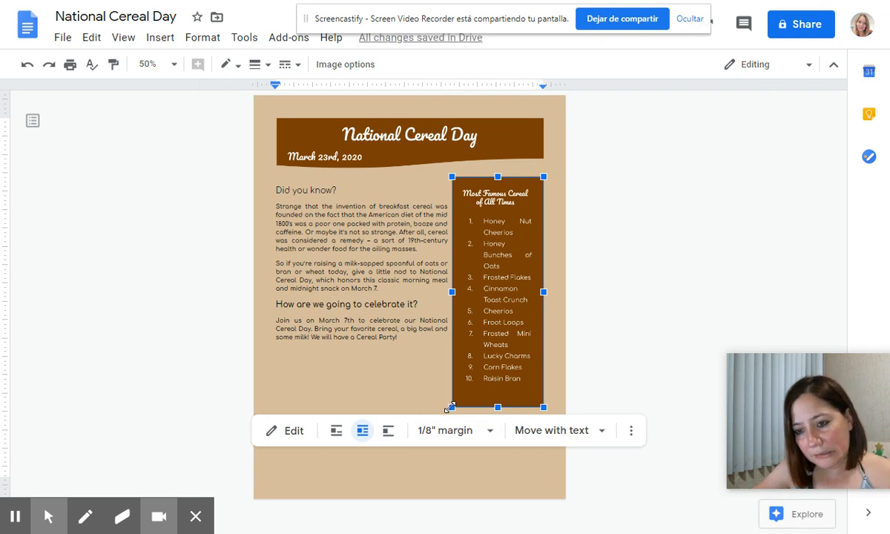
mouse_move(451, 407)
left_mouse_down()
mouse_move(415, 489)
mouse_move(420, 477)
left_mouse_up()
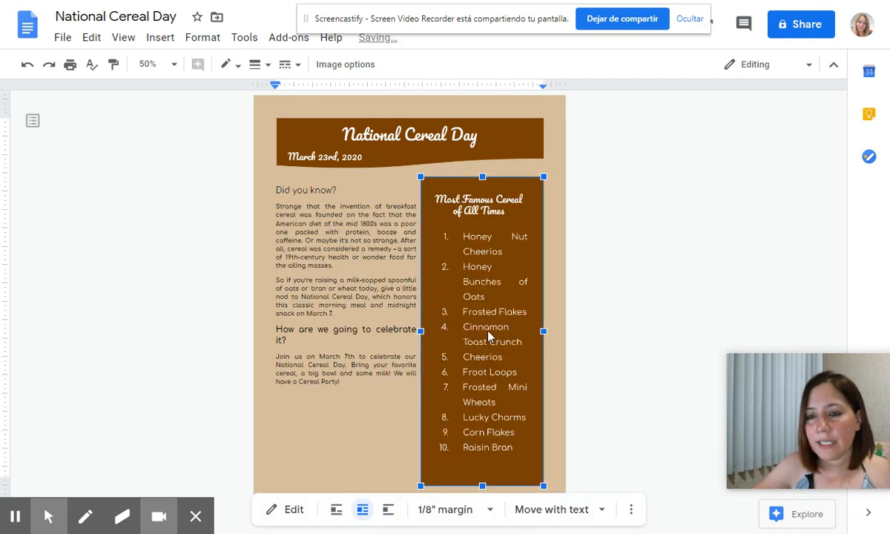
left_click(403, 378)
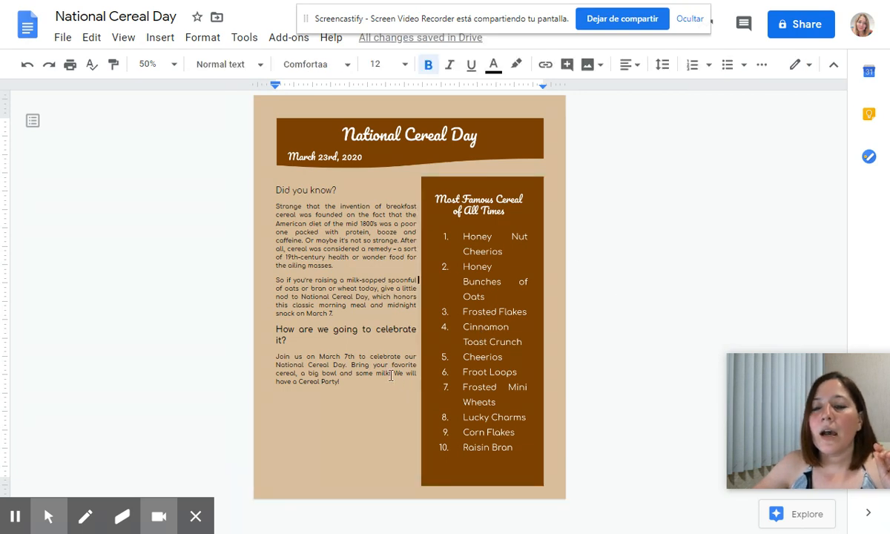
left_click(378, 393)
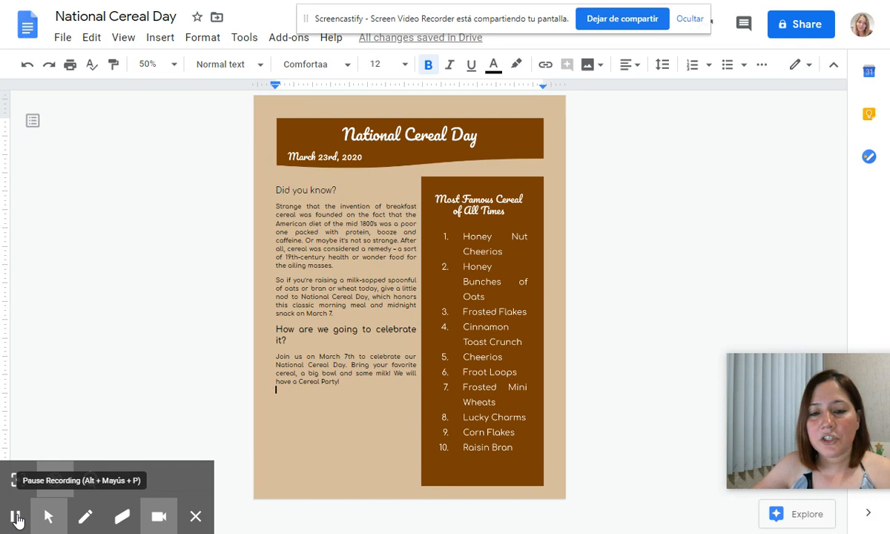
left_click(16, 519)
left_click(17, 520)
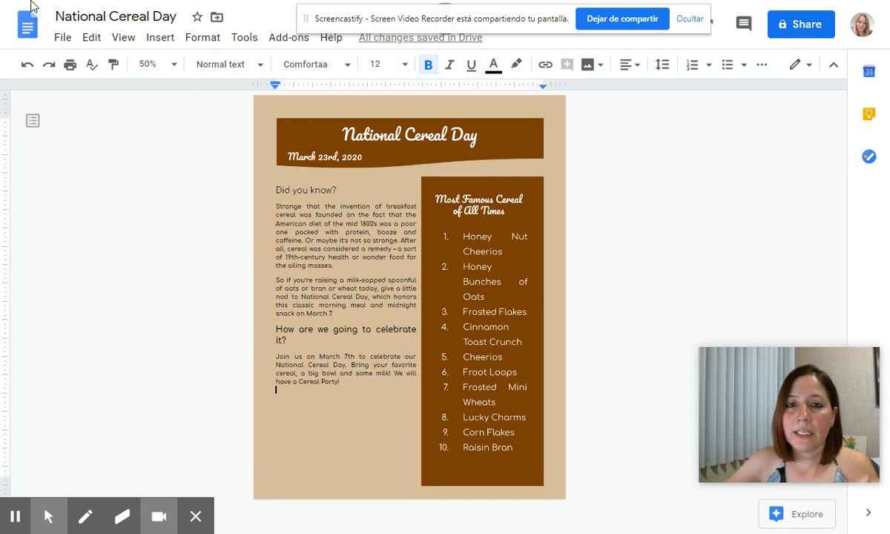
Search the web for "cereal" images to insert into the document.
left_click(169, 41)
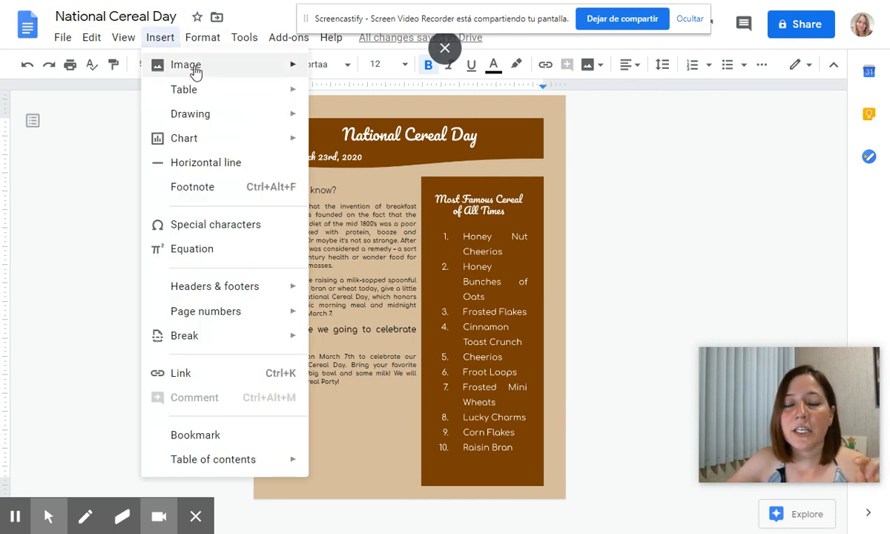
mouse_move(193, 71)
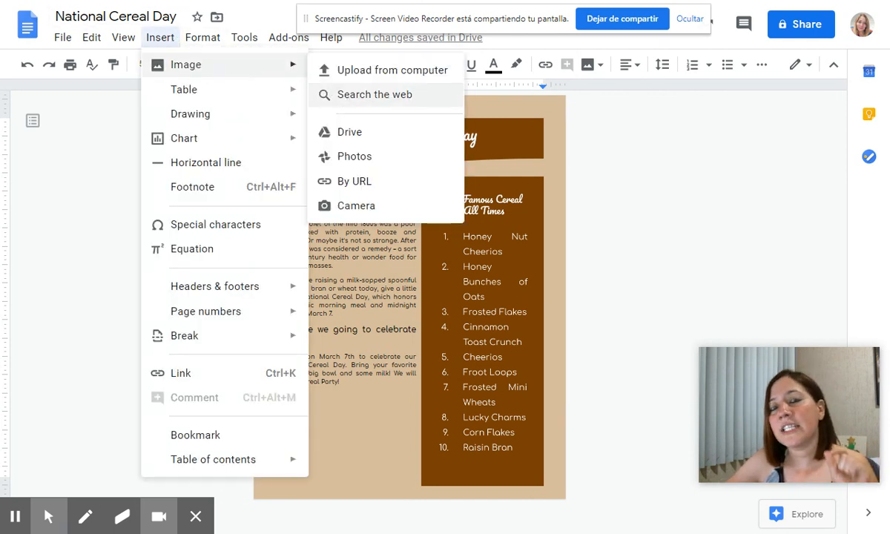
left_click(327, 93)
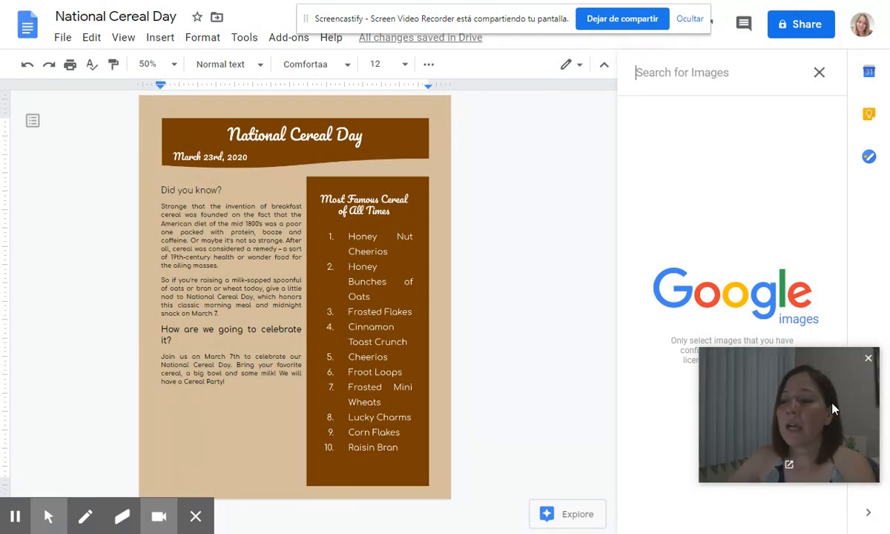
left_click_drag(832, 404, 584, 82)
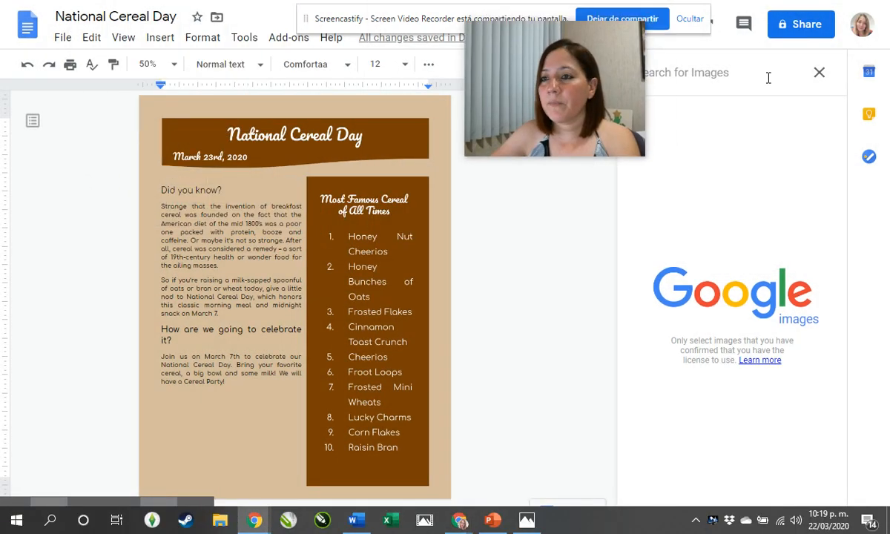
type("cereak")
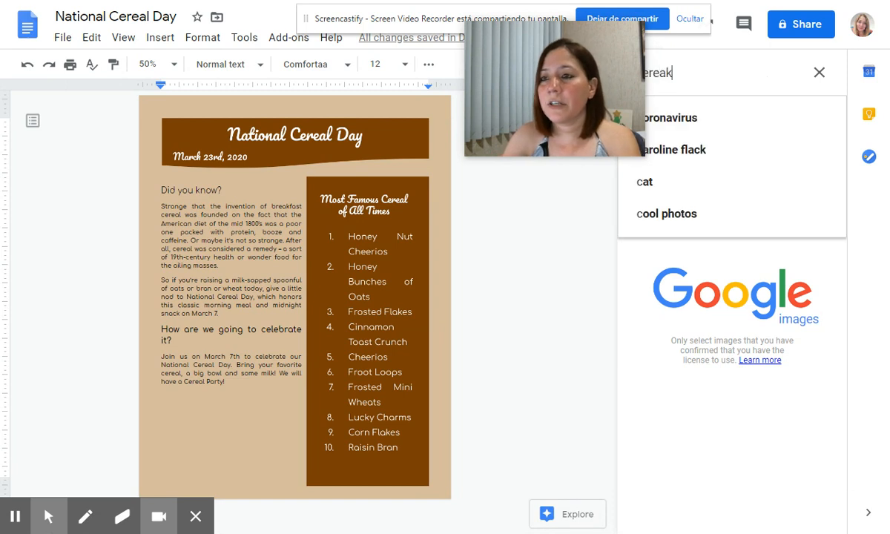
key("BackSpace")
type("l")
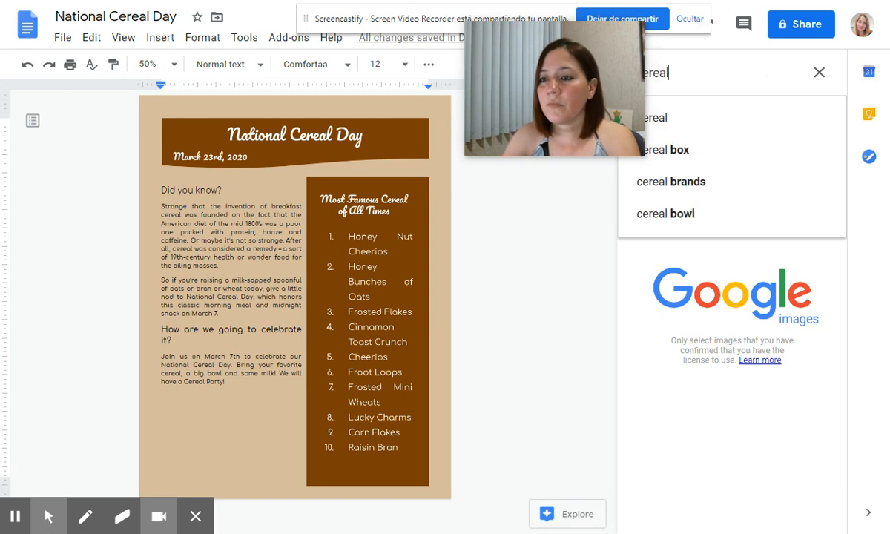
key("Return")
left_click_drag(552, 75, 549, 29)
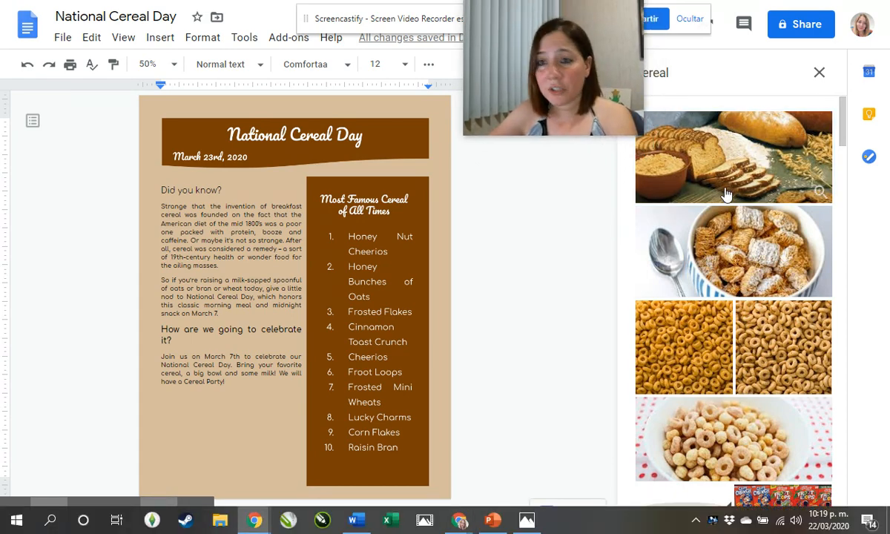
Insert the web image of a pale bowl of cereal flakes on a yellow background.
scroll(727, 196, "down", 10)
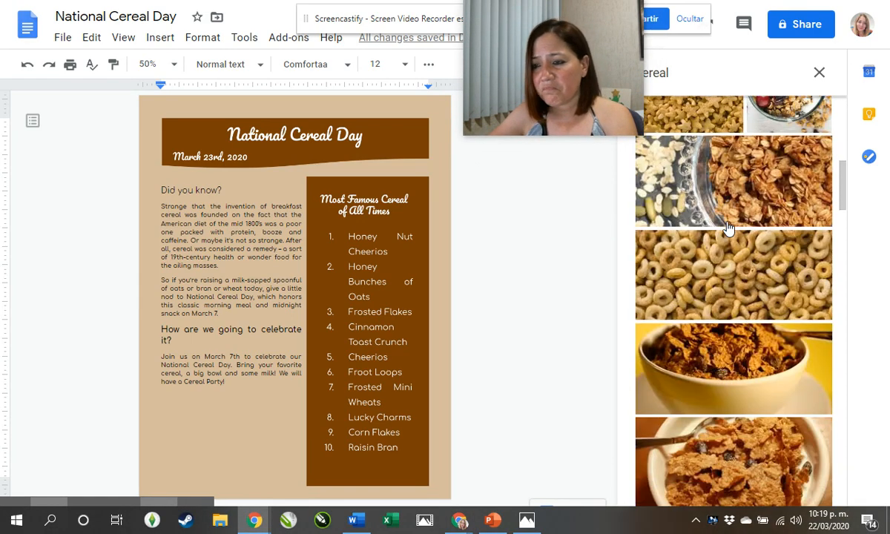
scroll(727, 229, "down", 5)
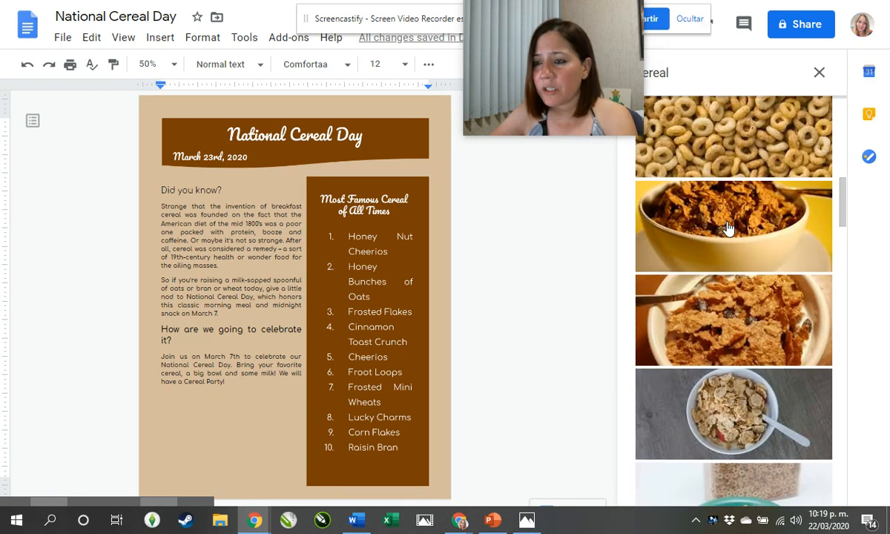
left_click(727, 229)
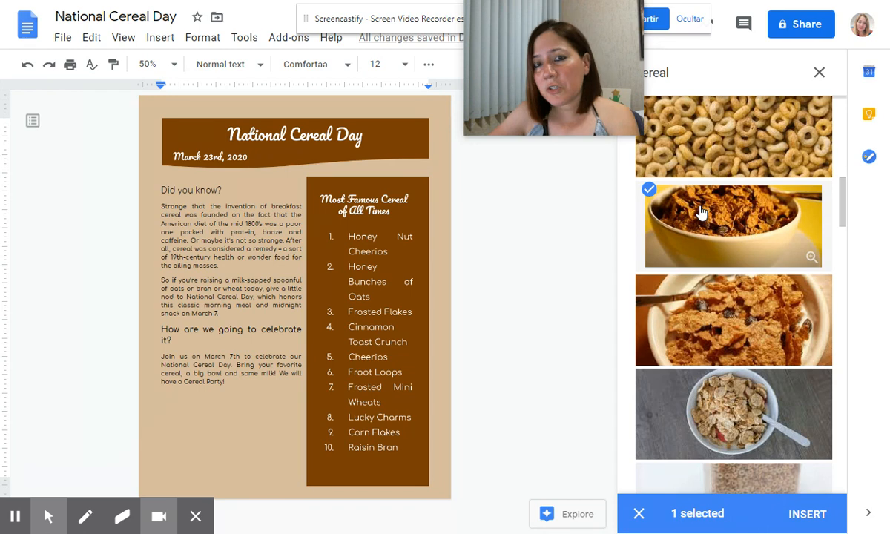
left_click(777, 512)
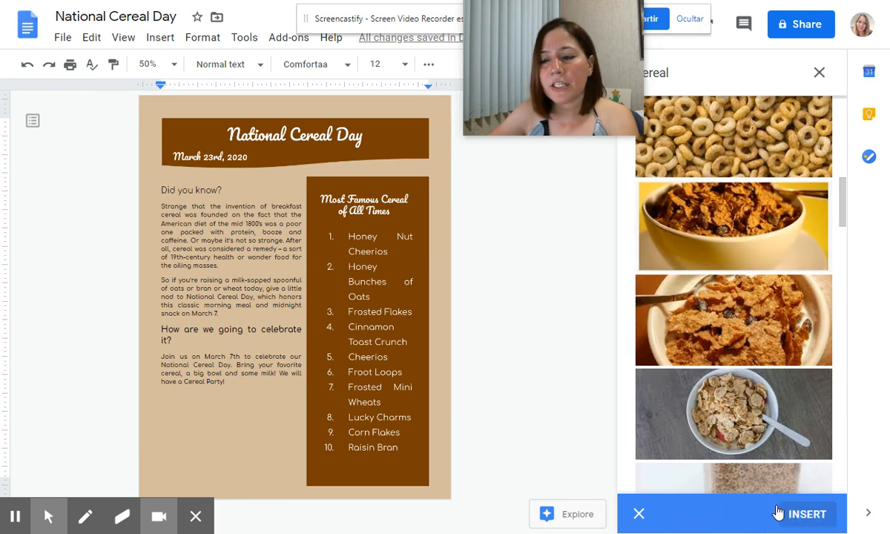
Wrap text around the cereal image and shrink it to fit the body text column beside the sidebar.
scroll(358, 359, "down", 3)
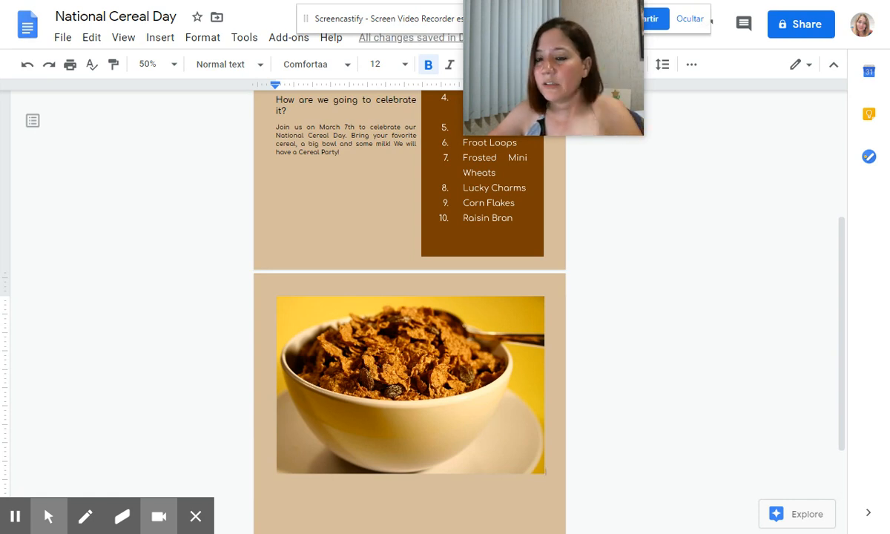
left_click(378, 463)
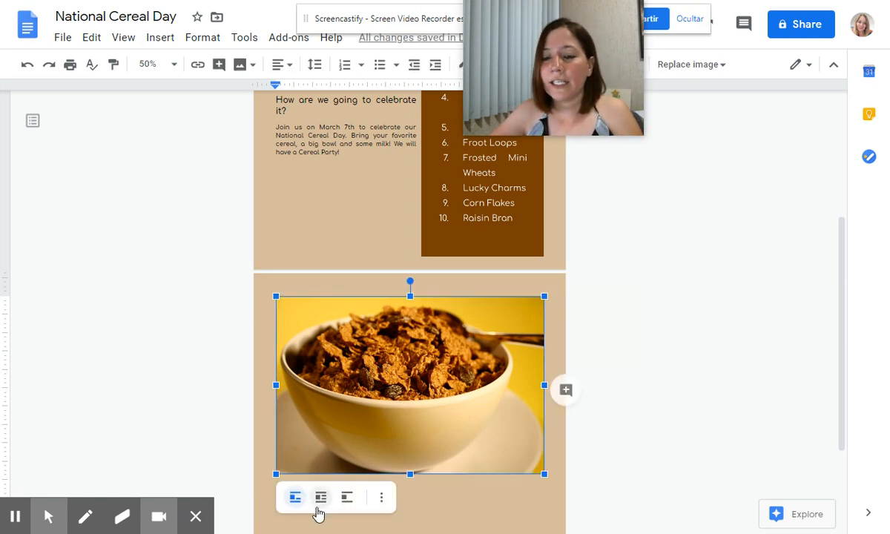
left_click(321, 502)
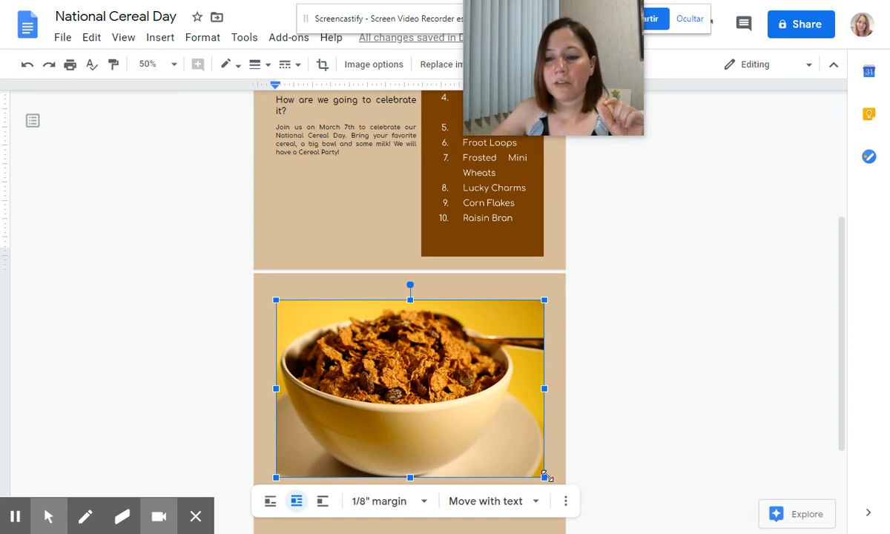
left_click_drag(544, 477, 371, 396)
left_click_drag(364, 320, 359, 229)
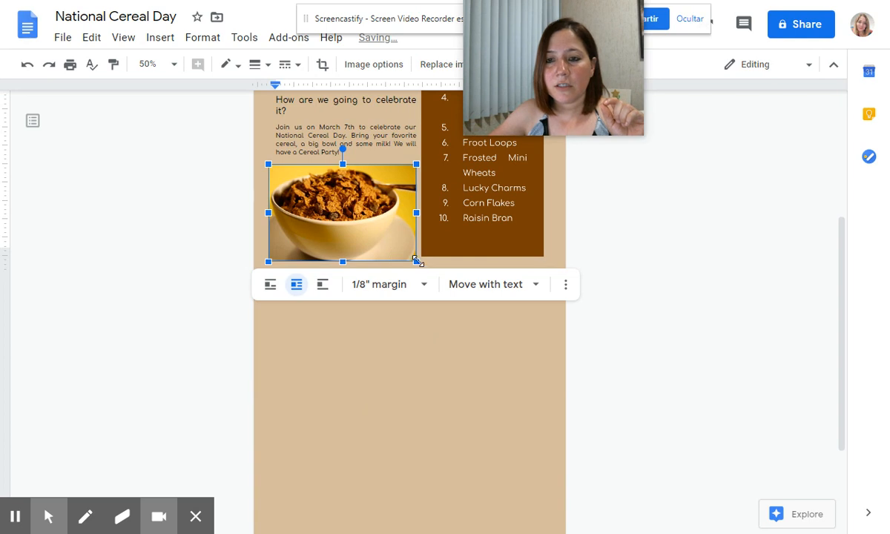
left_click_drag(416, 261, 395, 247)
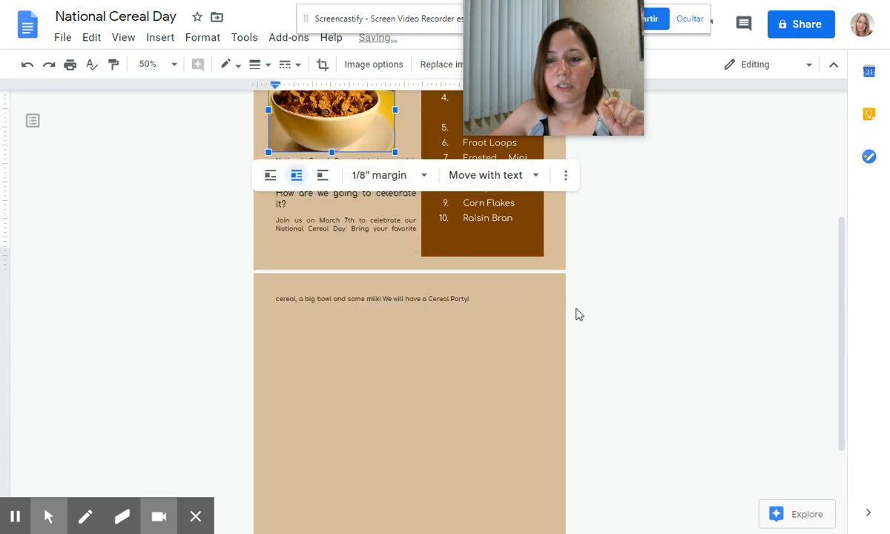
Try to move the cereal image back below the closing paragraph, and reload the document.
scroll(345, 126, "up", 2)
left_click_drag(350, 190, 369, 277)
left_click_drag(348, 163, 333, 413)
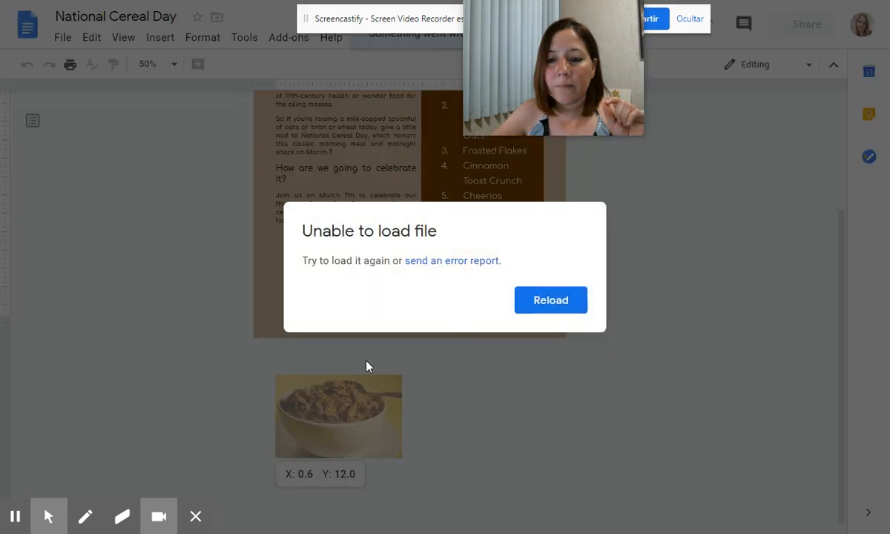
left_click(551, 304)
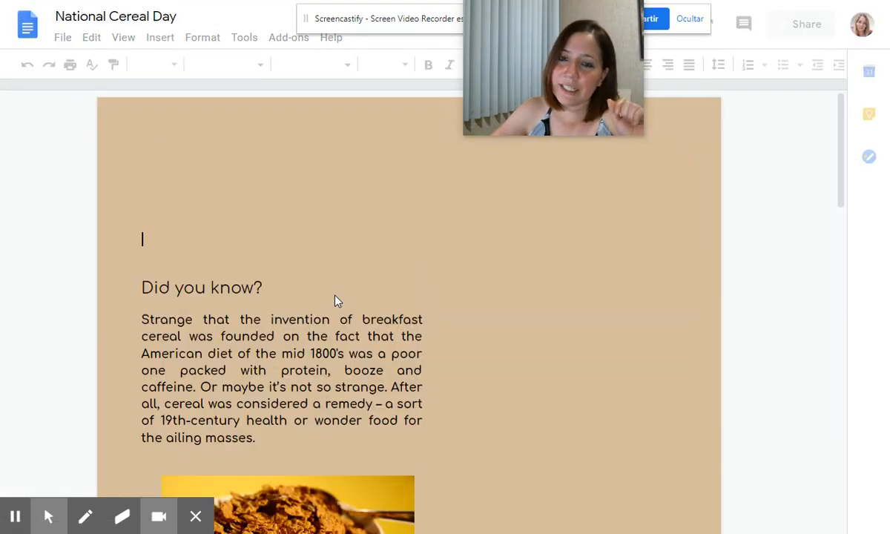
Shrink the cereal image slightly and move it below the Cereal Party paragraph at the end of the body text.
scroll(305, 298, "down", 2)
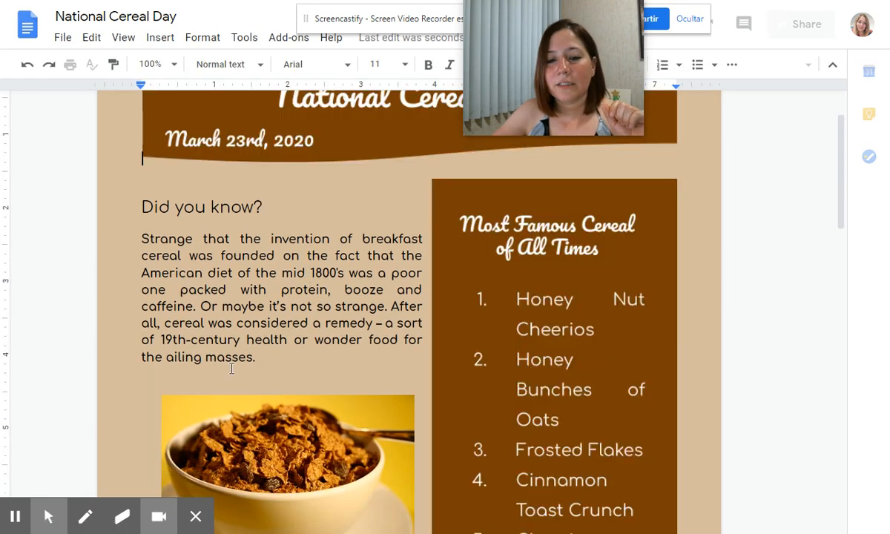
scroll(294, 346, "down", 2)
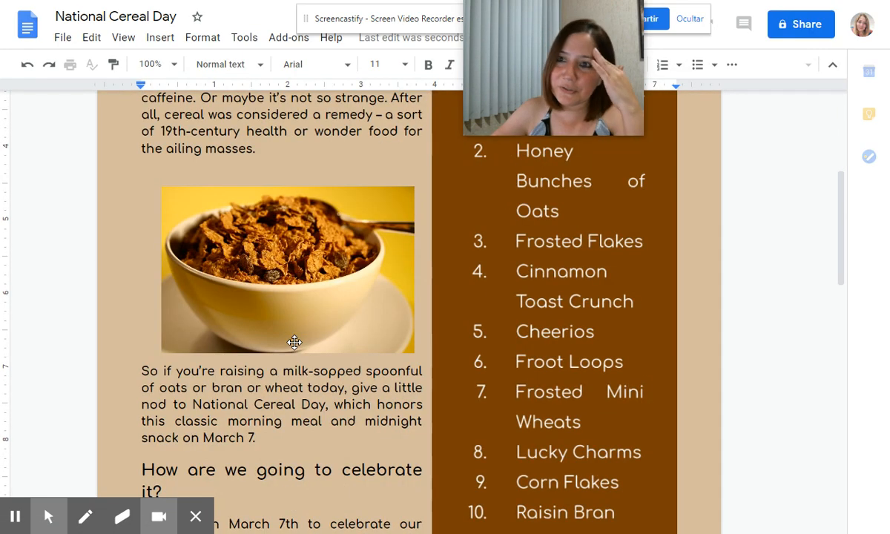
scroll(295, 342, "down", 1)
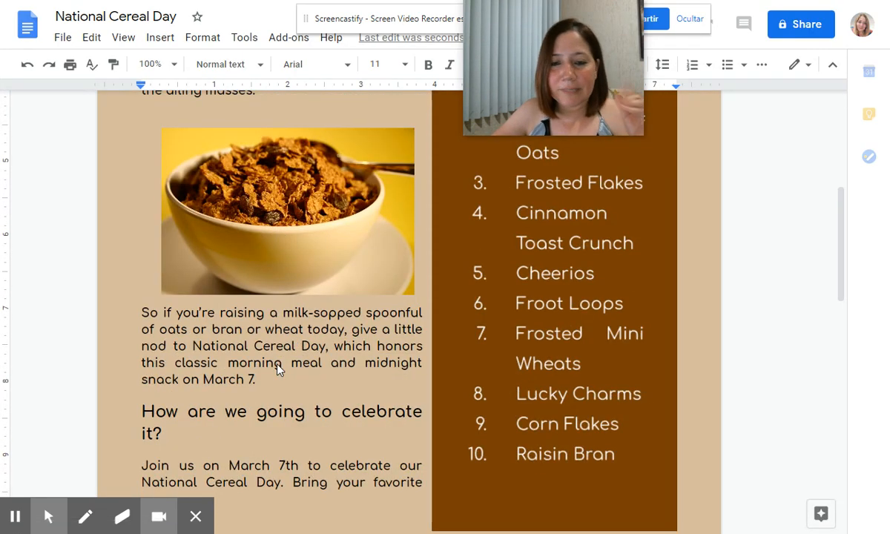
left_click_drag(259, 222, 235, 408)
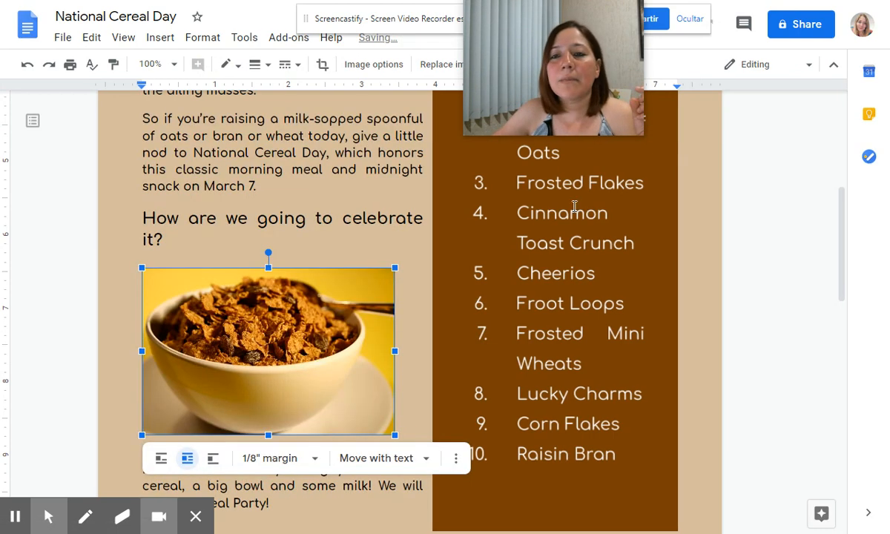
scroll(272, 349, "down", 2)
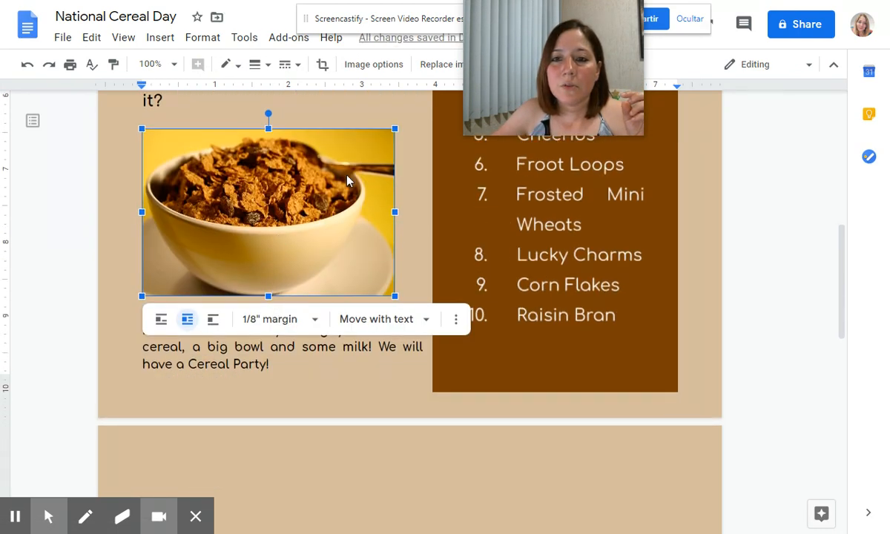
left_click_drag(392, 127, 382, 141)
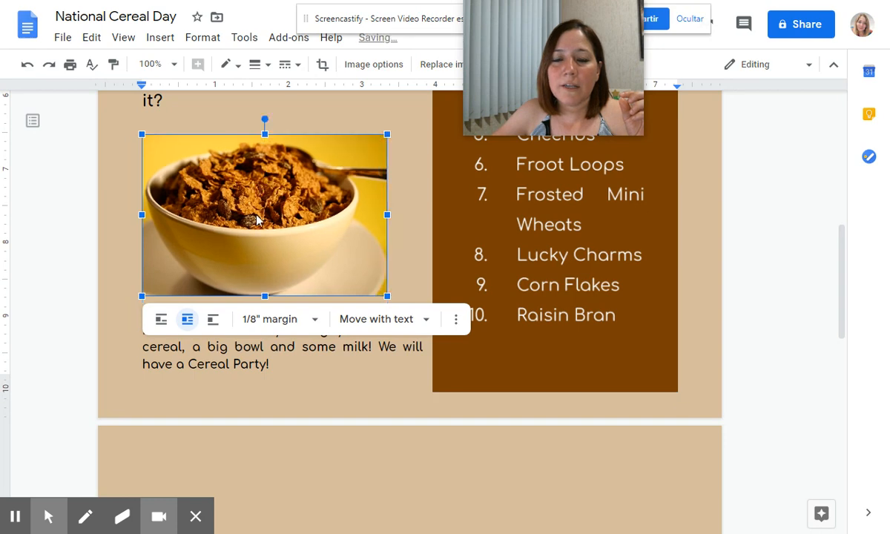
left_click_drag(257, 219, 257, 253)
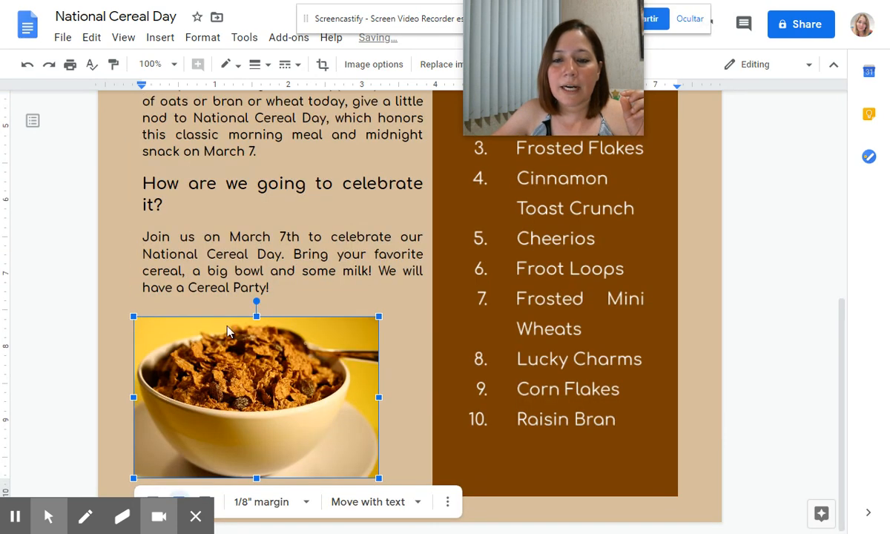